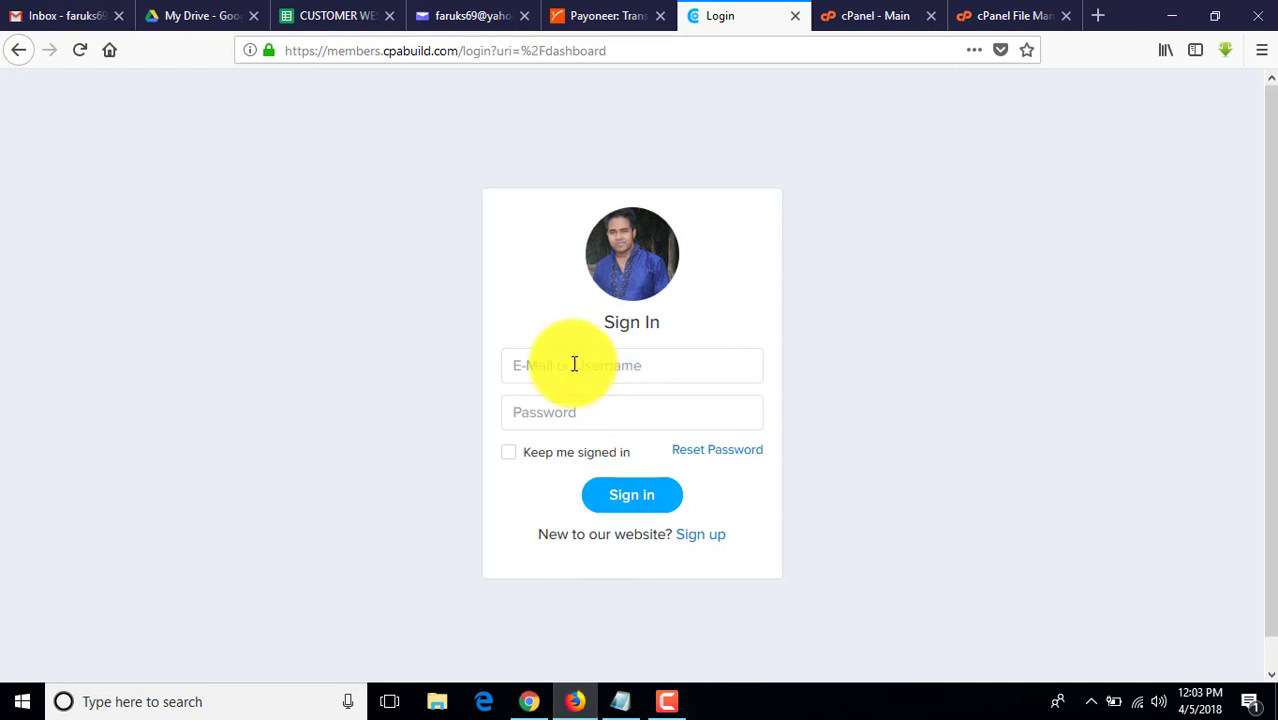
# Sign in with the account username and password, declining Firefox's offer to save the login.
pyautogui.write('faruks')
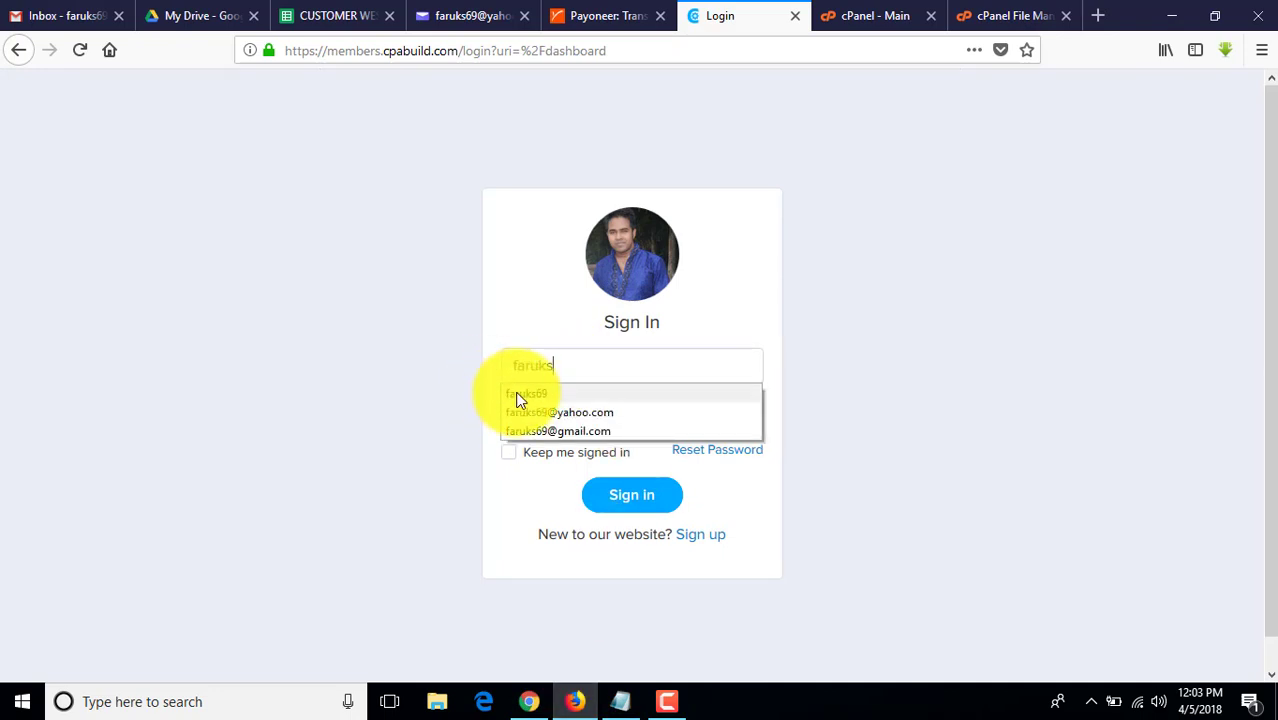
pyautogui.click(524, 395)
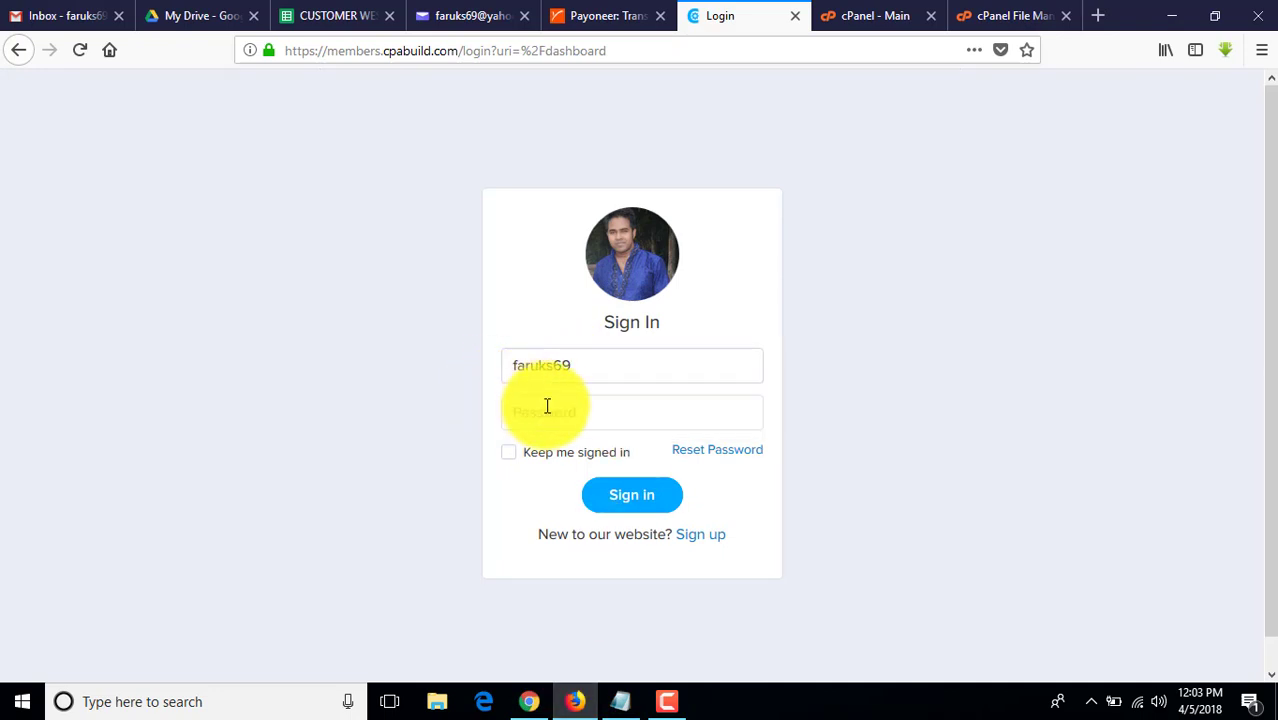
pyautogui.click(556, 414)
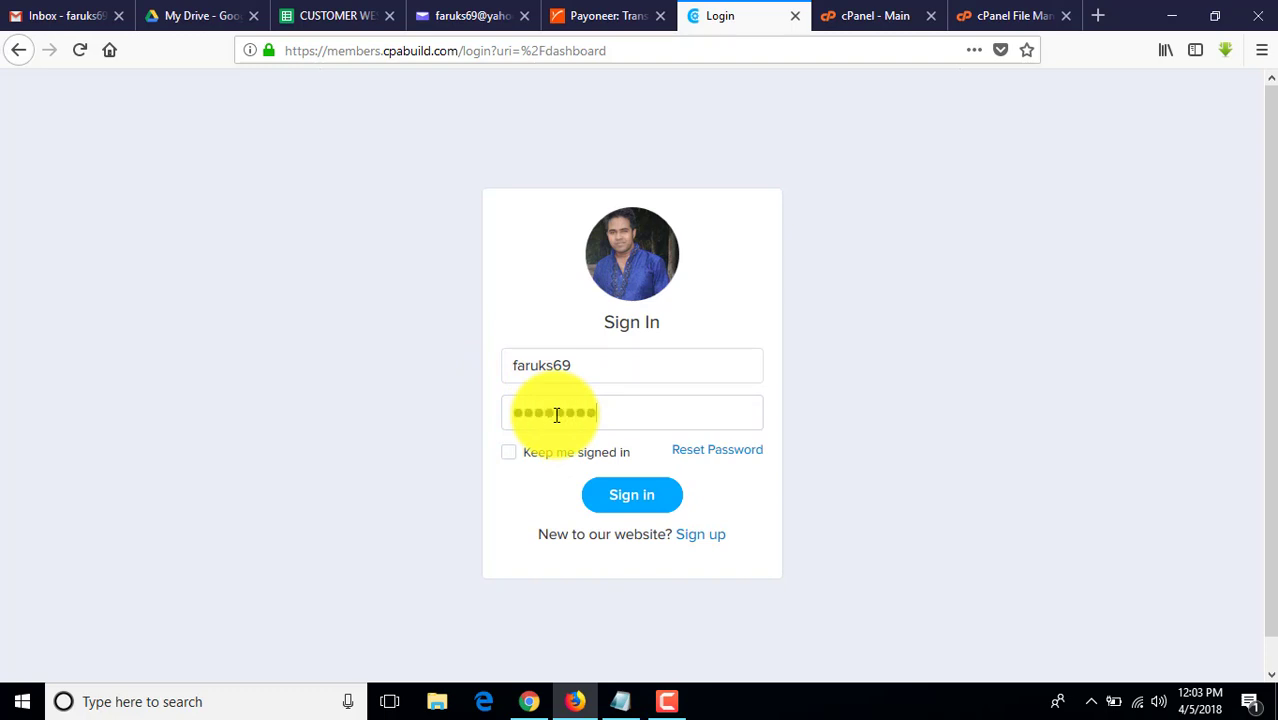
pyautogui.press('Return')
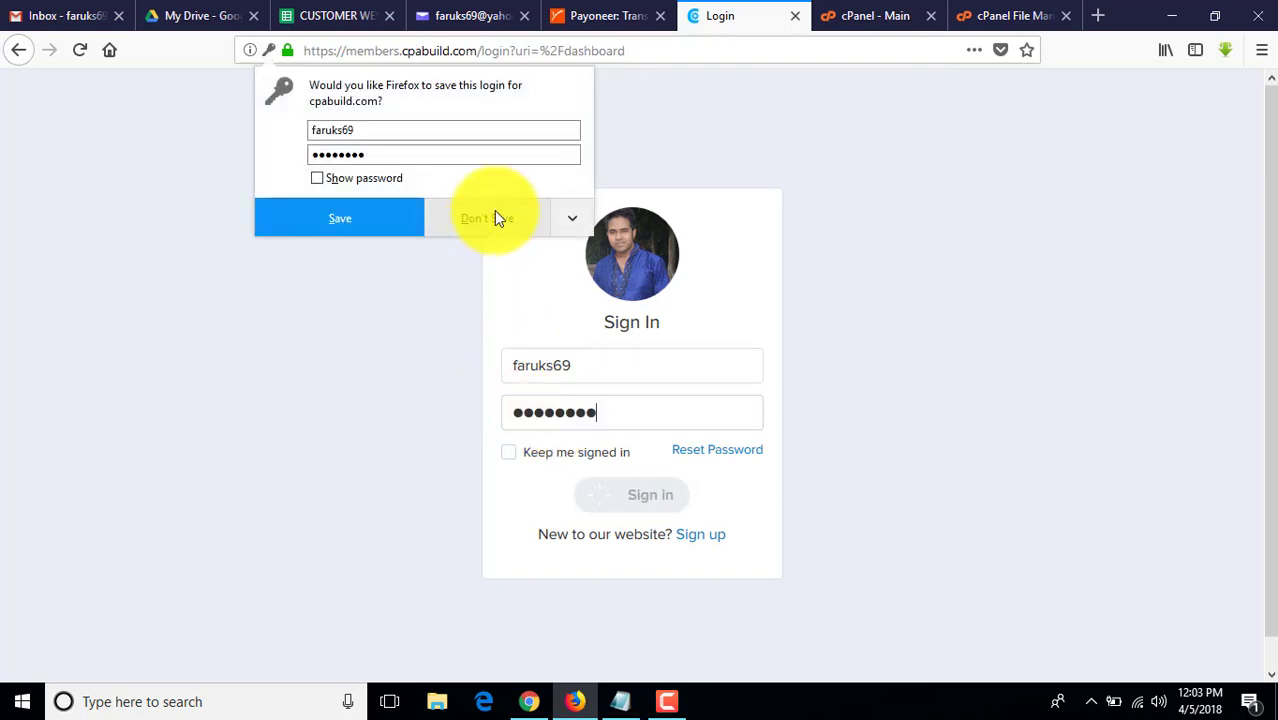
pyautogui.click(493, 214)
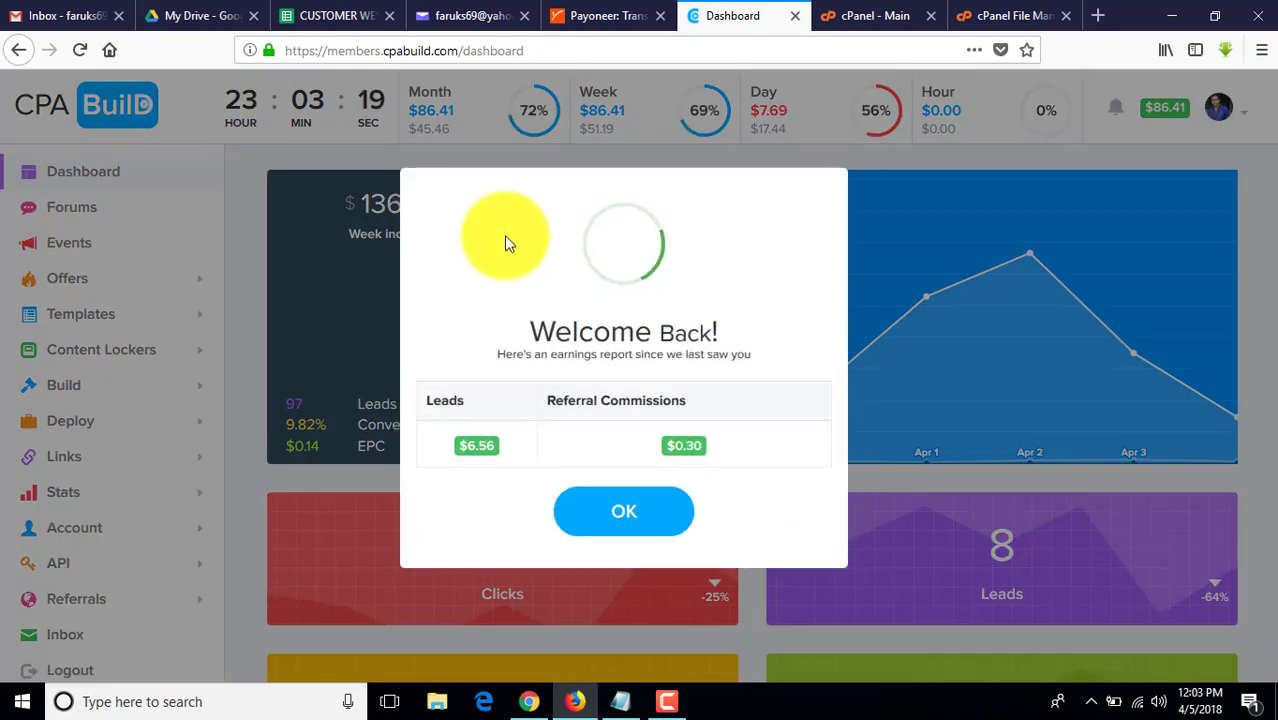
# Dismiss the Welcome Back earnings report and review Recent Custom Templates and Recent Custom Lockers.
pyautogui.click(607, 513)
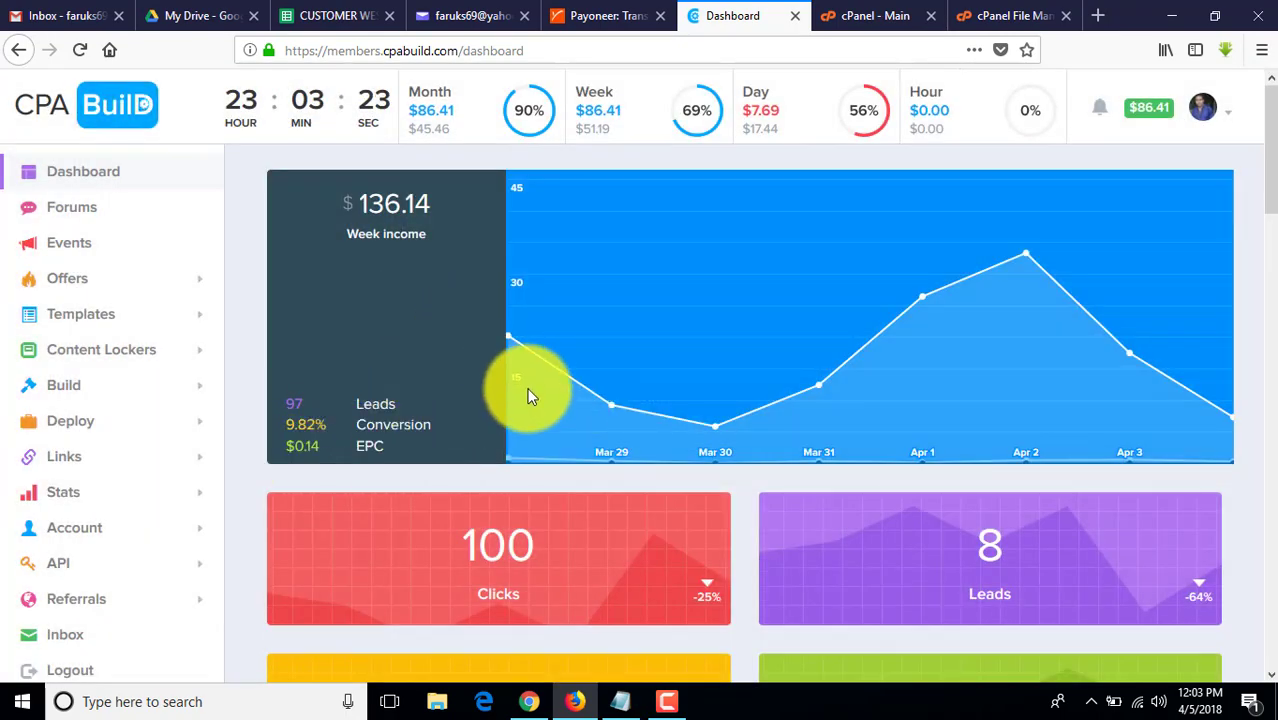
pyautogui.scroll(-4, 408, 356)
pyautogui.scroll(-6, 421, 337)
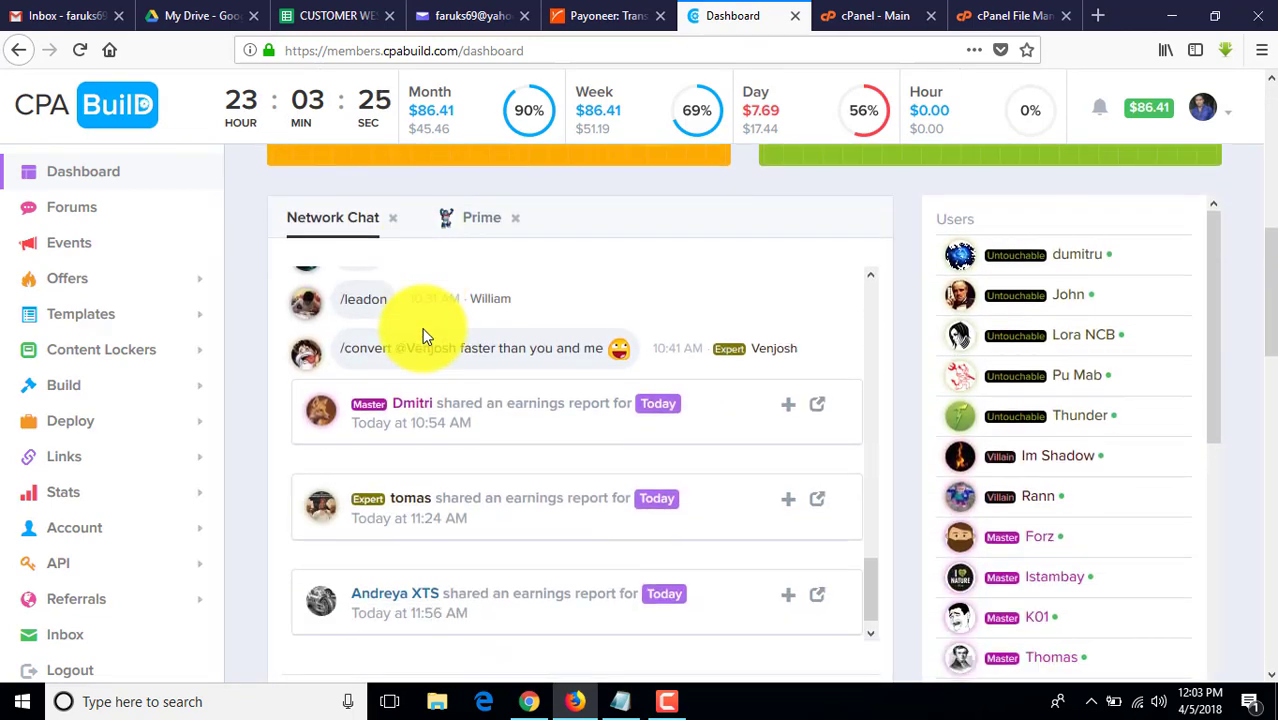
pyautogui.scroll(-2, 280, 480)
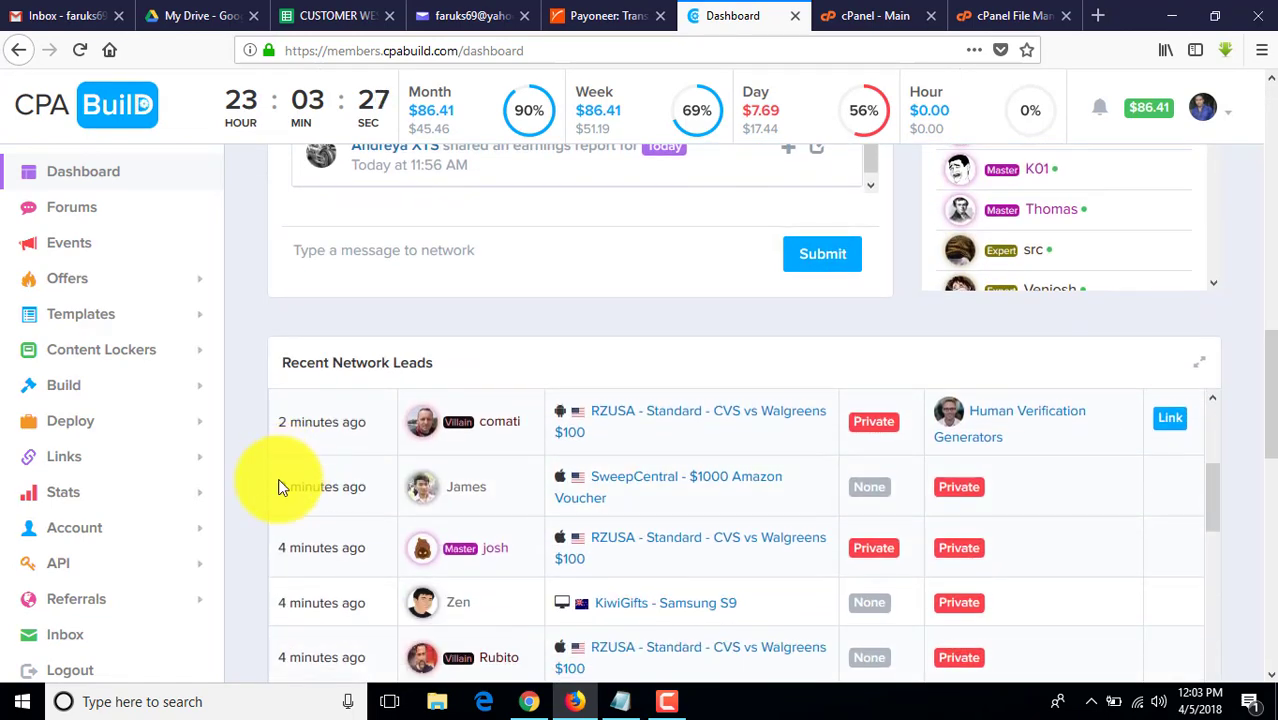
pyautogui.scroll(-5, 250, 510)
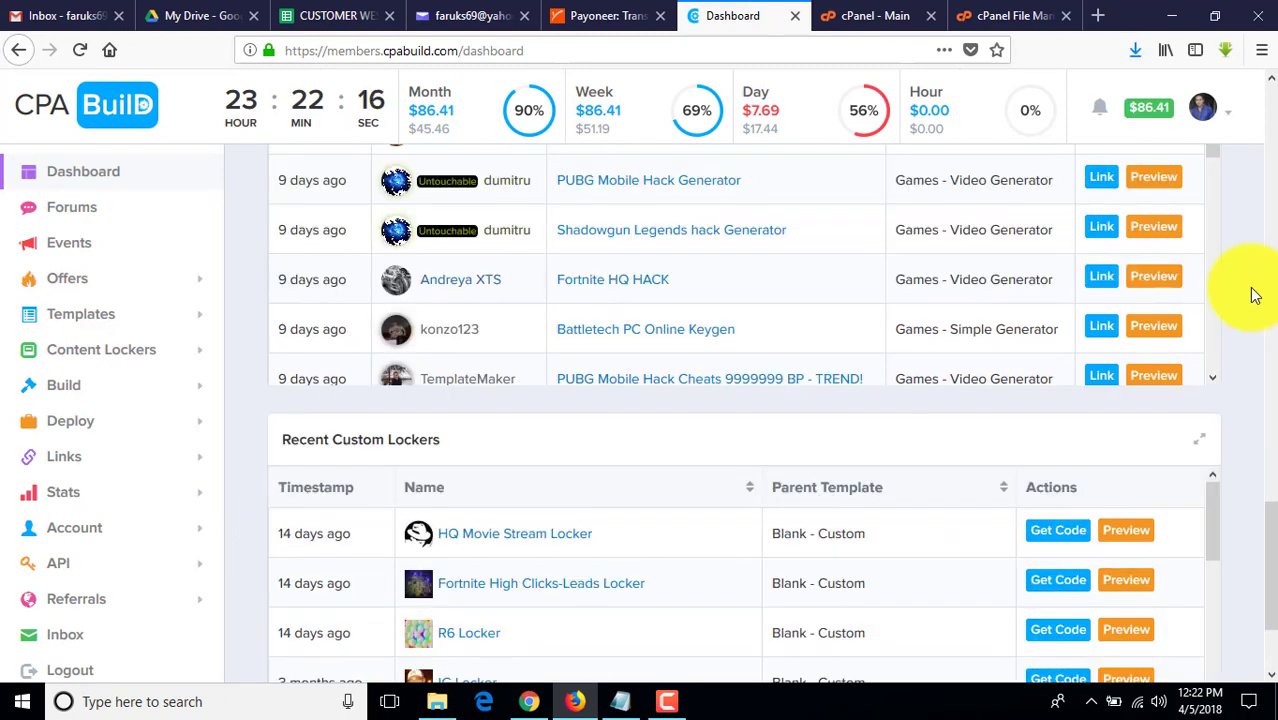
pyautogui.scroll(2, 741, 365)
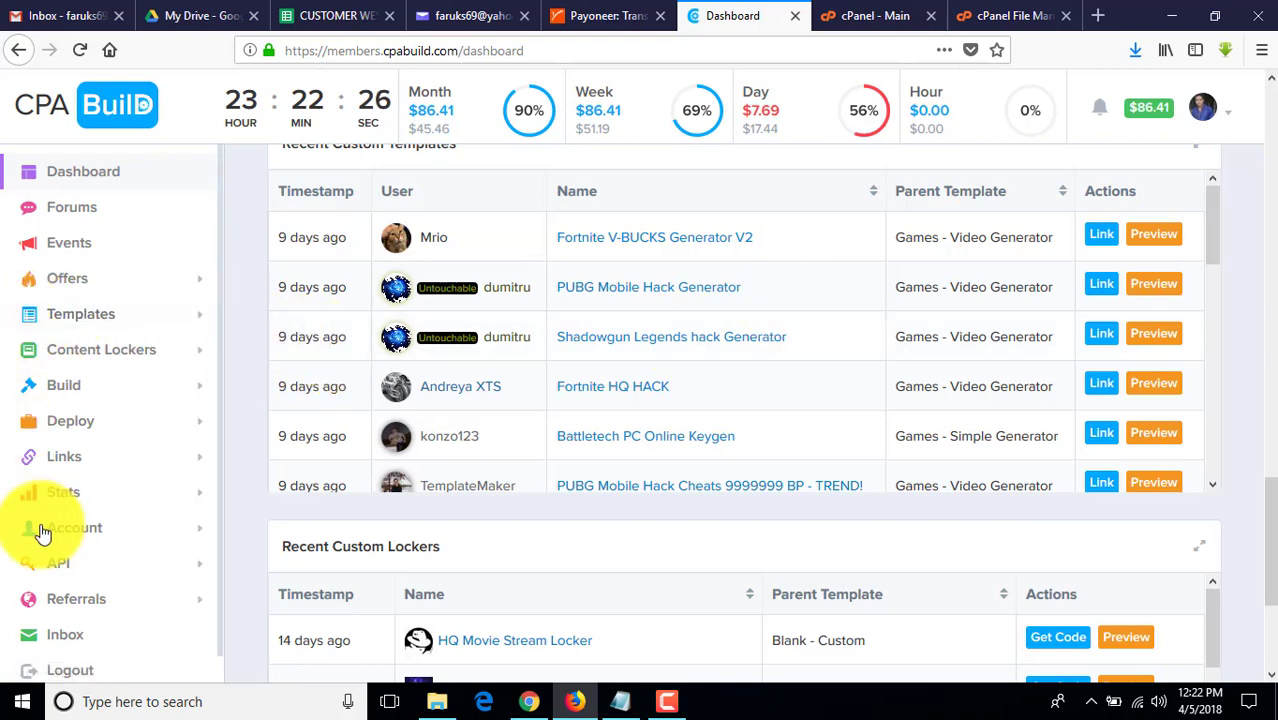
# Under Links > Private URLs, enter pubghack as the new private URL name.
pyautogui.click(89, 467)
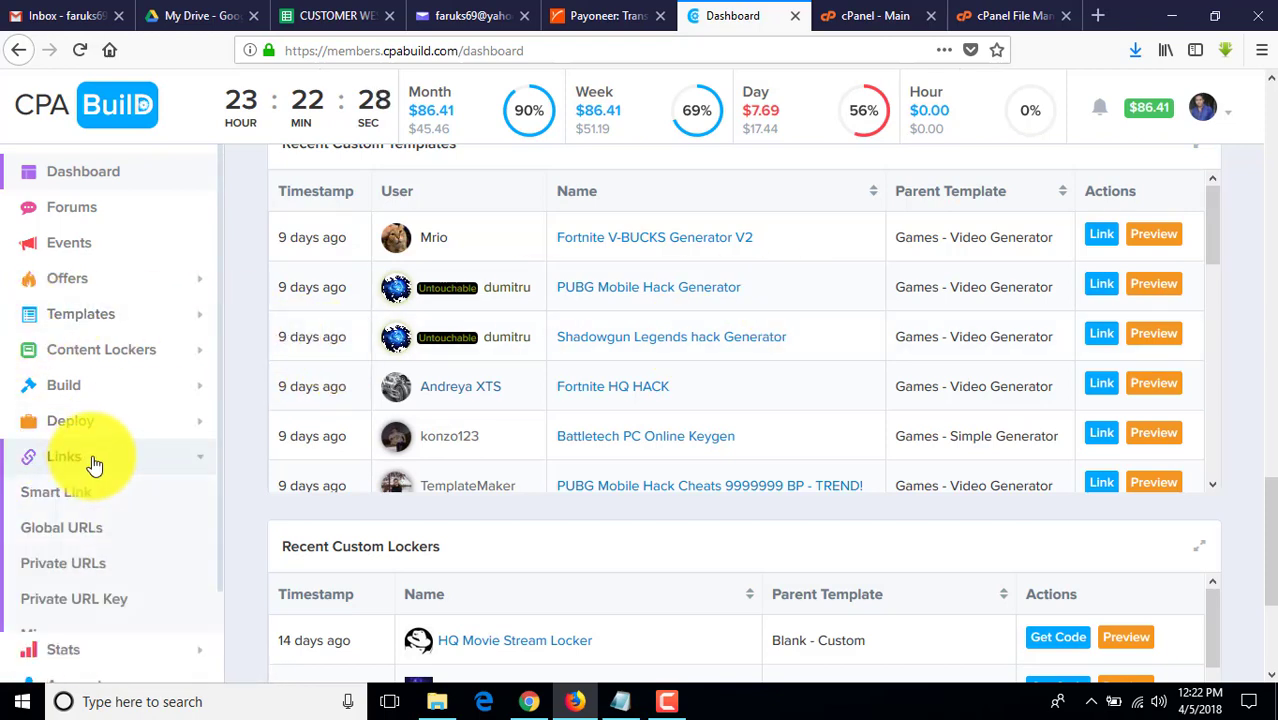
pyautogui.click(89, 567)
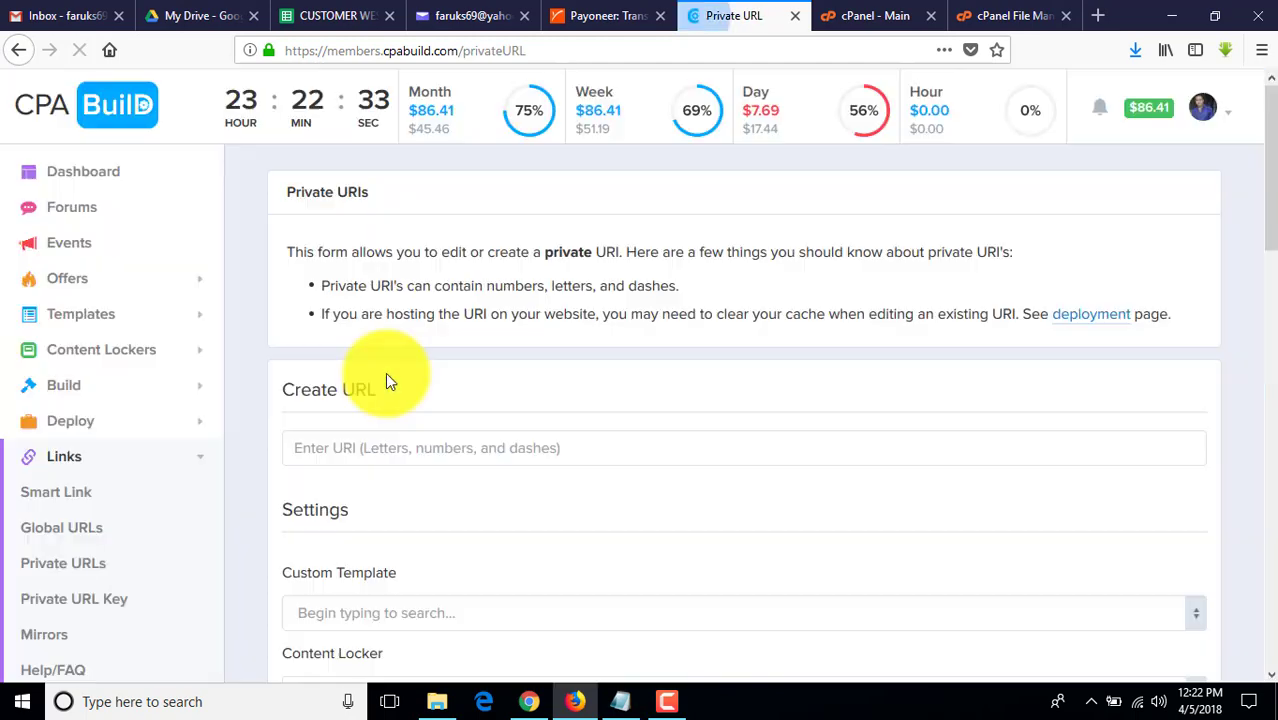
pyautogui.click(353, 443)
pyautogui.write('p')
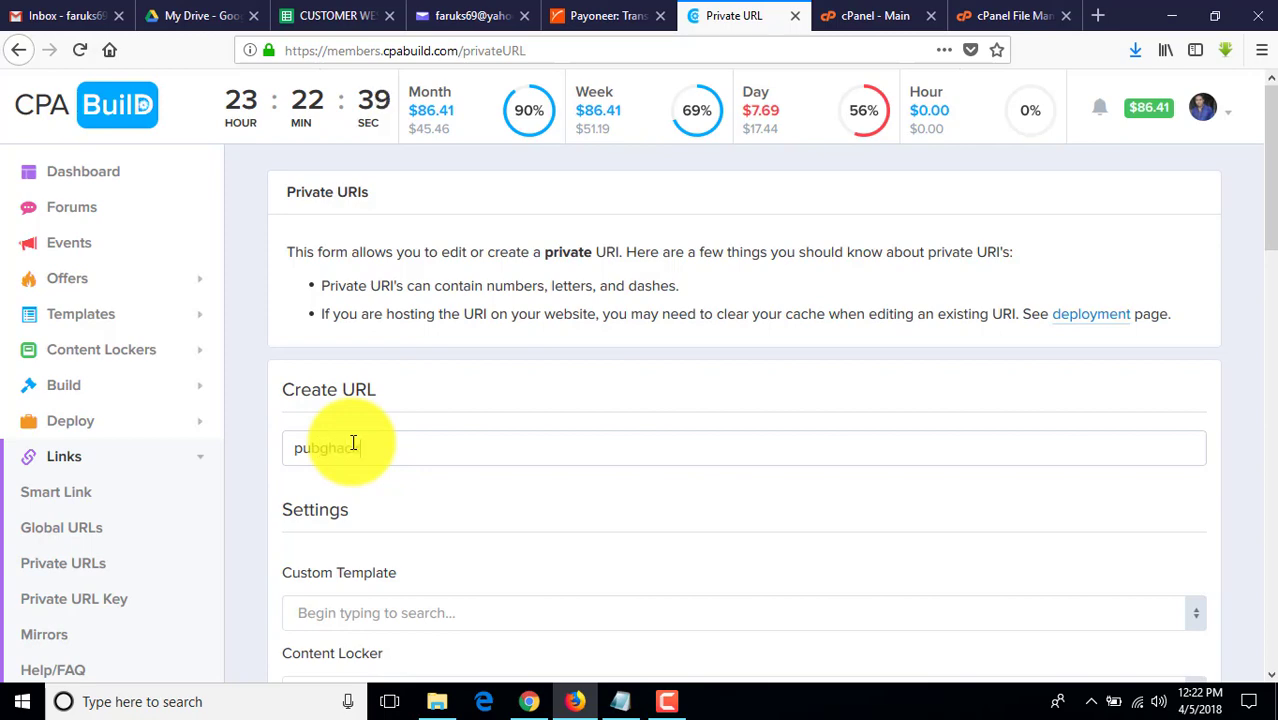
pyautogui.write('ubghack')
pyautogui.scroll(-3, 476, 412)
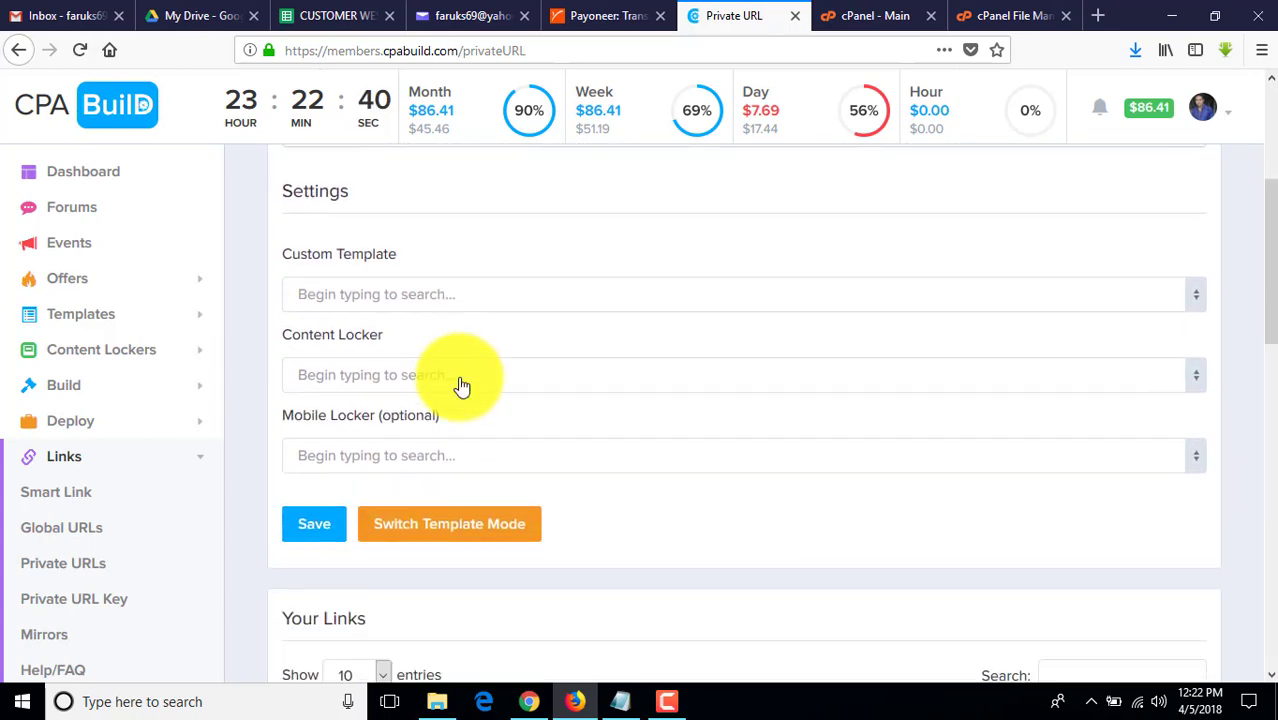
# Search the Custom Template list for pubg and select PUBG Mobile Hack Generator.
pyautogui.click(471, 312)
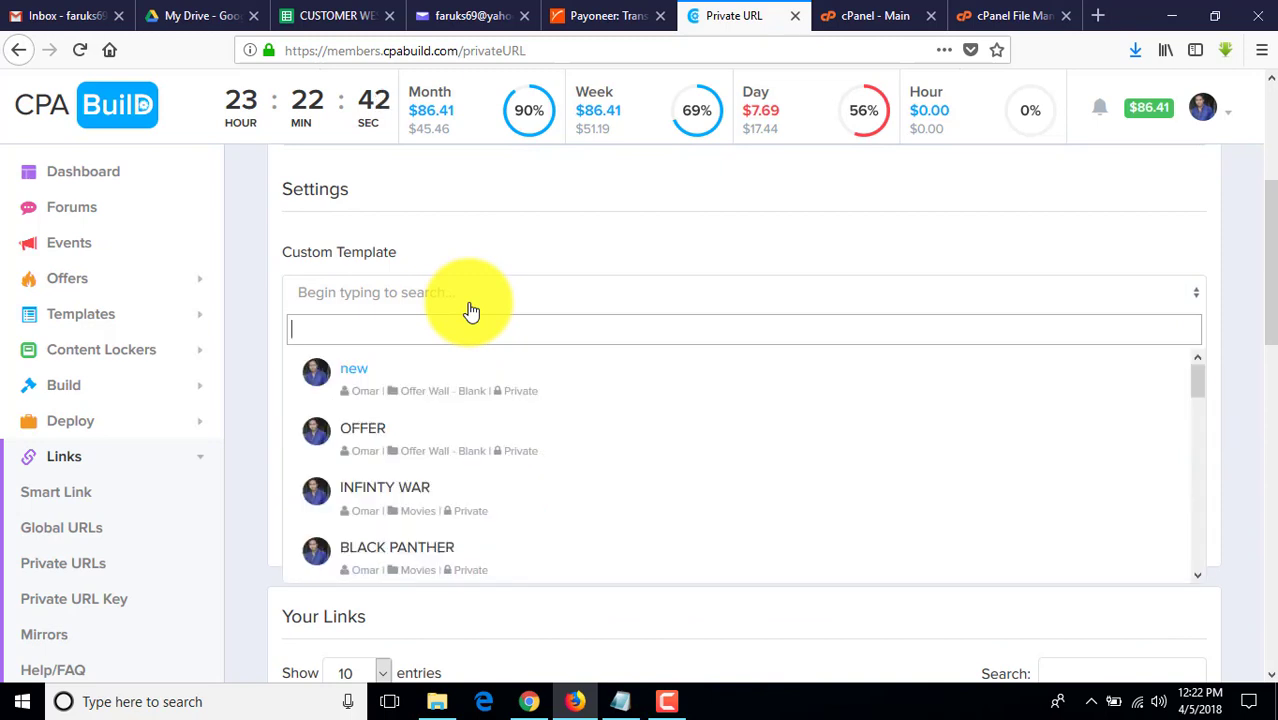
pyautogui.write('pubg')
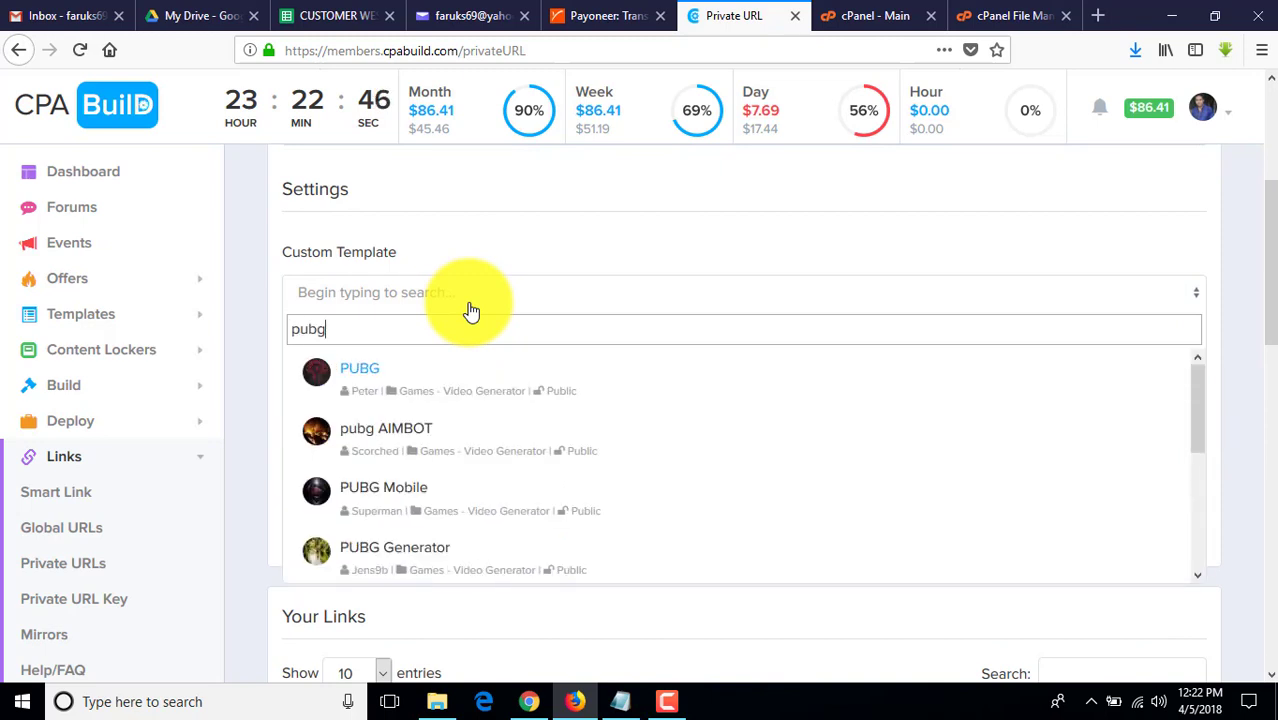
pyautogui.scroll(-5, 402, 434)
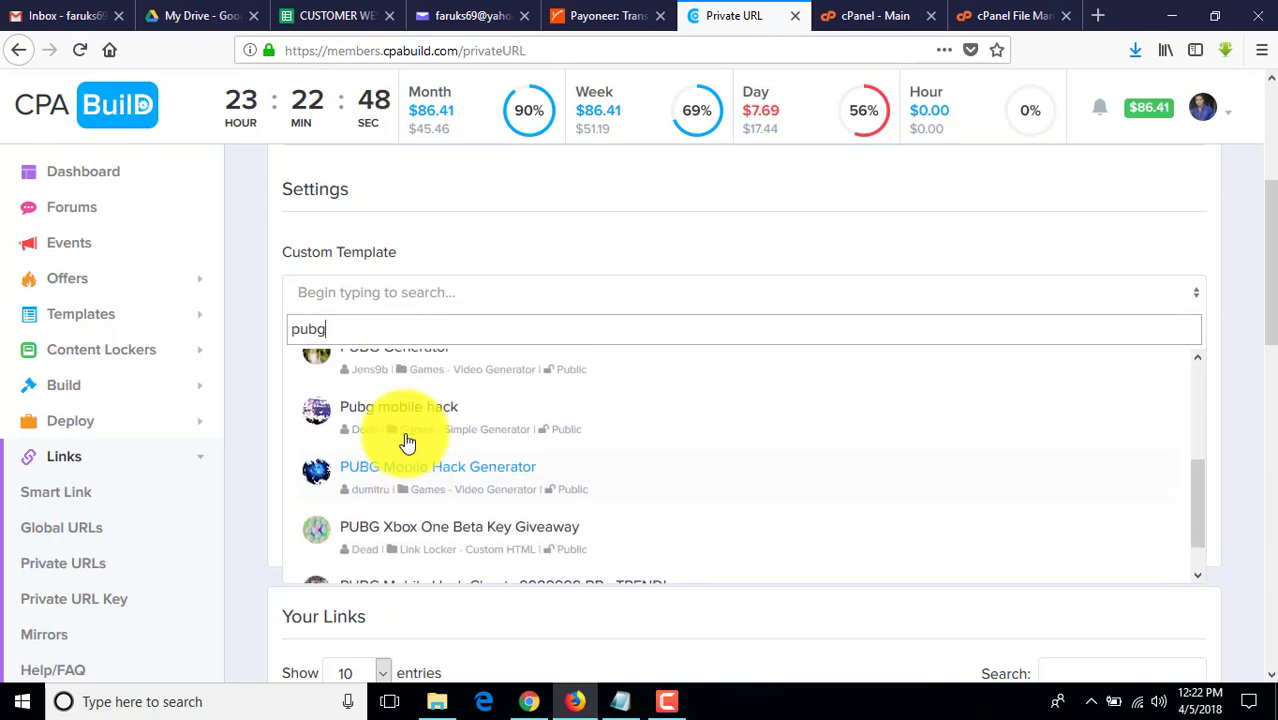
pyautogui.scroll(2, 407, 441)
pyautogui.scroll(-3, 520, 470)
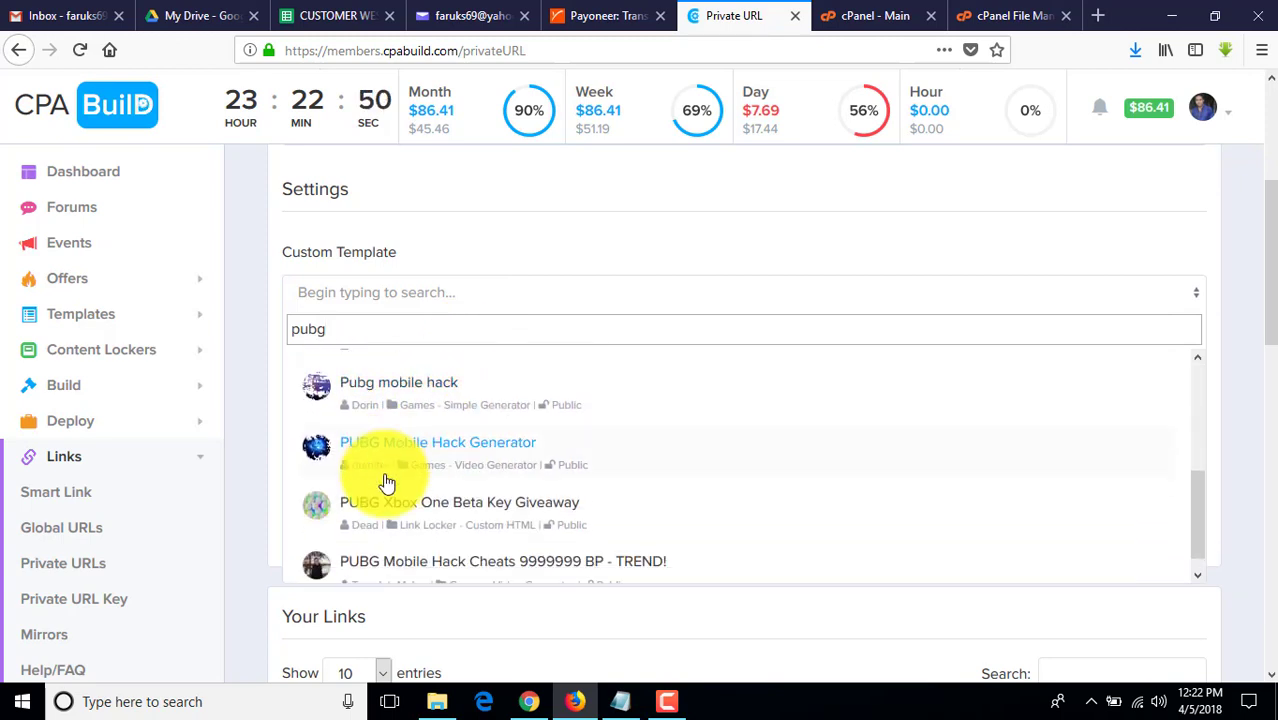
pyautogui.click(500, 428)
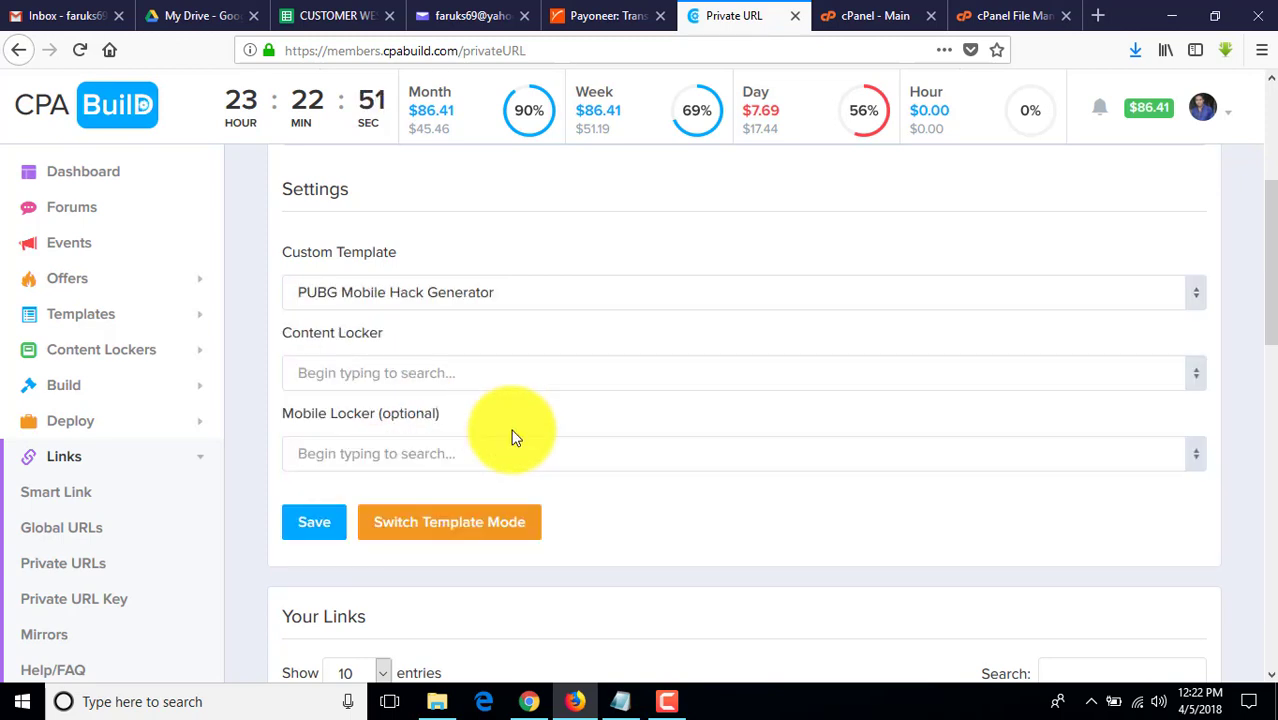
pyautogui.click(371, 383)
# Search the content lockers for r6 and select R6 Locker.
pyautogui.write('p')
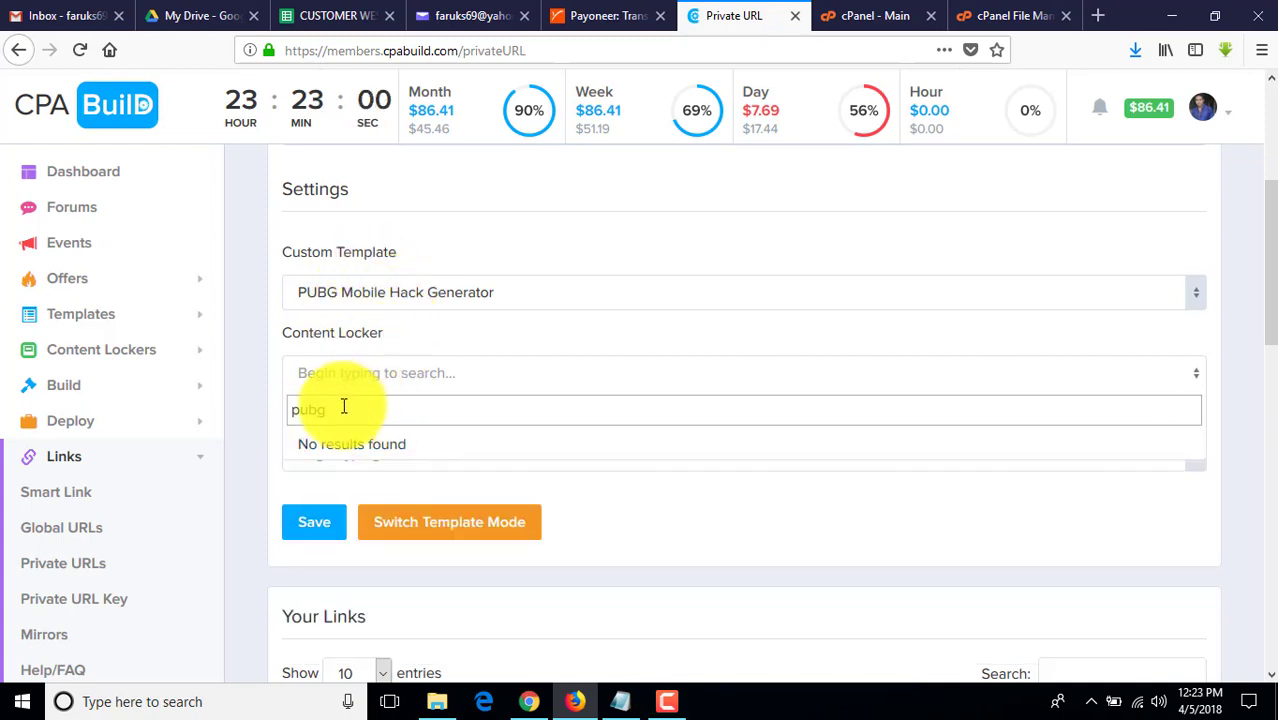
pyautogui.press('BackSpace')
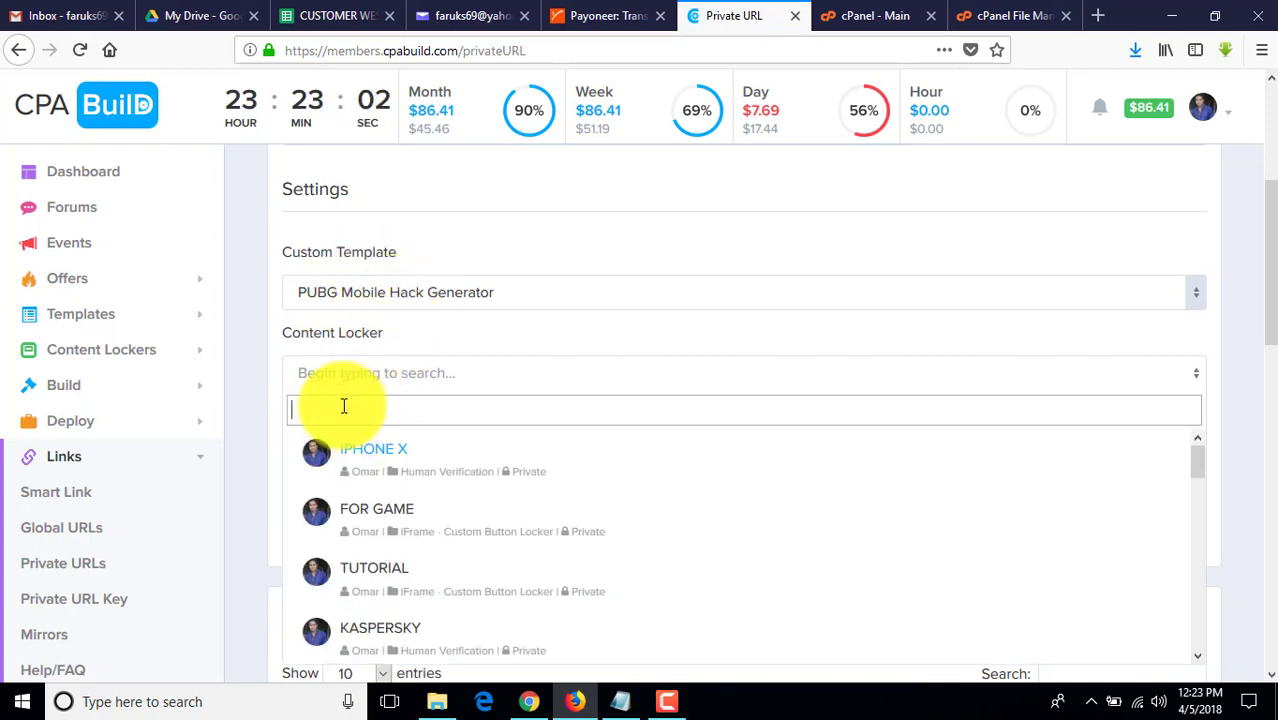
pyautogui.write('r6')
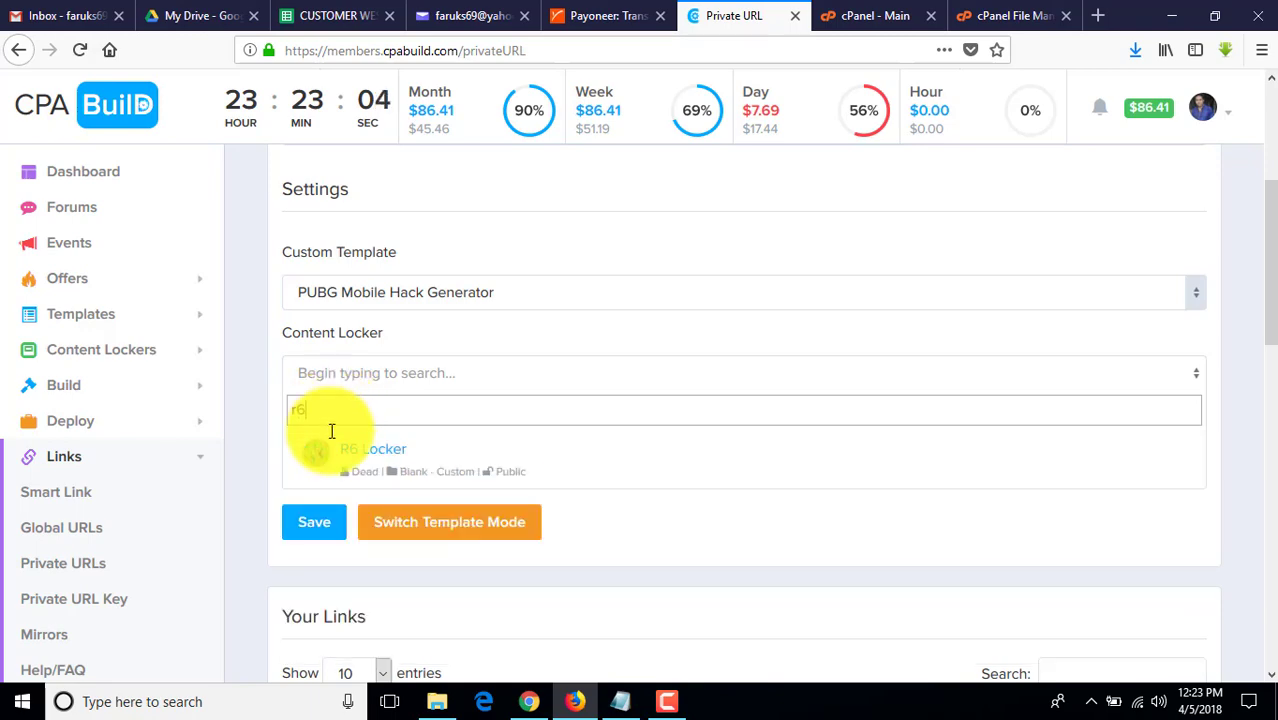
pyautogui.click(370, 450)
# Save the pubghack private URL and acknowledge the Success confirmation.
pyautogui.click(308, 530)
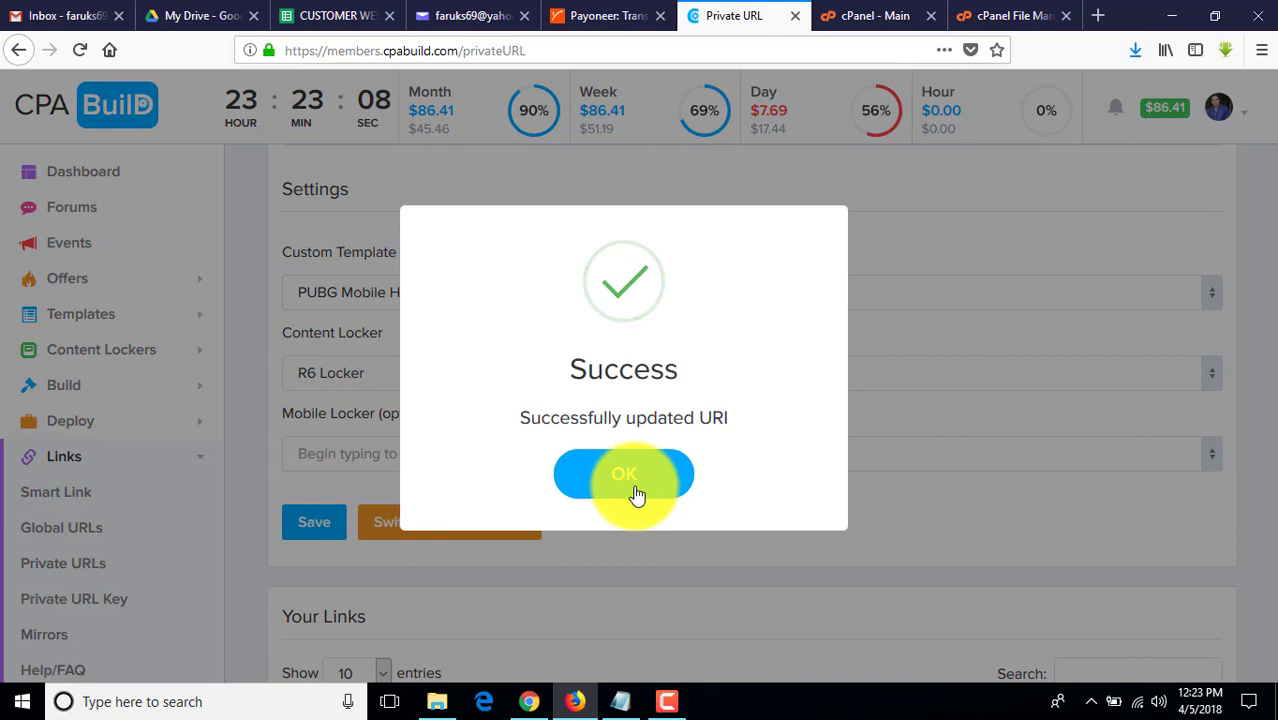
pyautogui.click(630, 478)
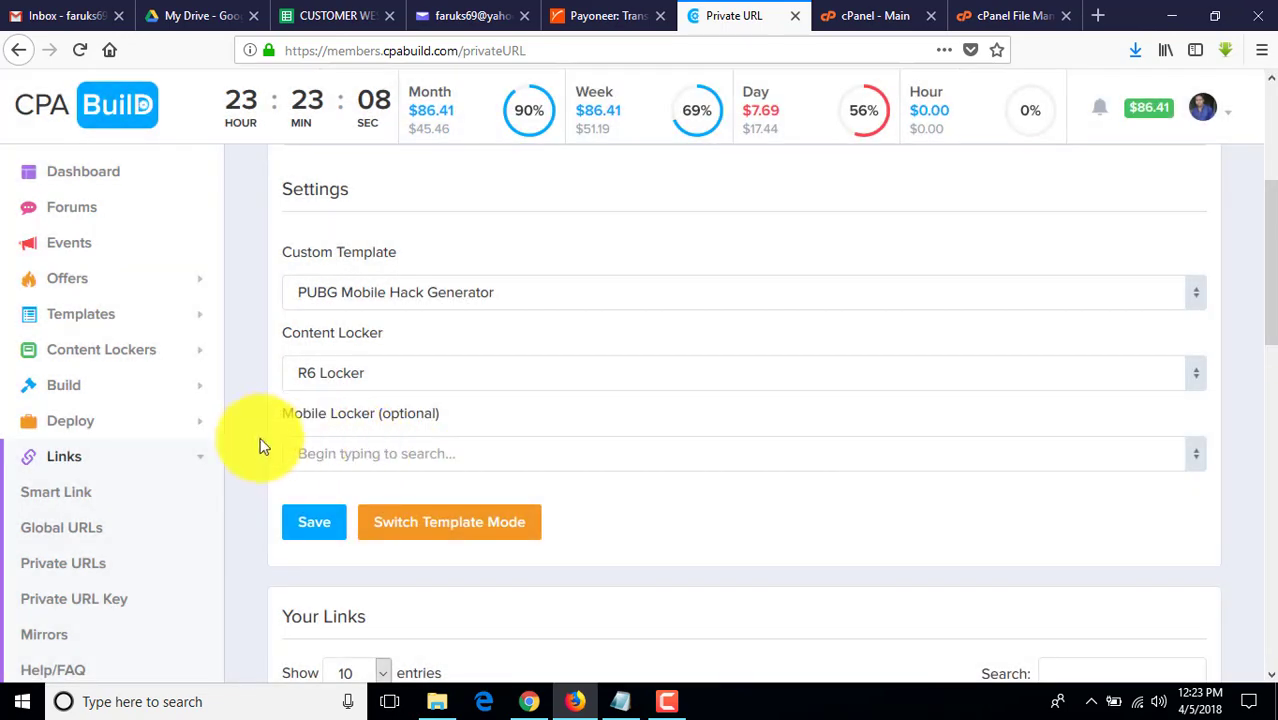
pyautogui.scroll(3, 257, 441)
# Select the pubghack URL name, then enter codesoffer.club/lp/pubghack in a new Firefox tab.
pyautogui.moveTo(394, 446); pyautogui.dragTo(277, 449)
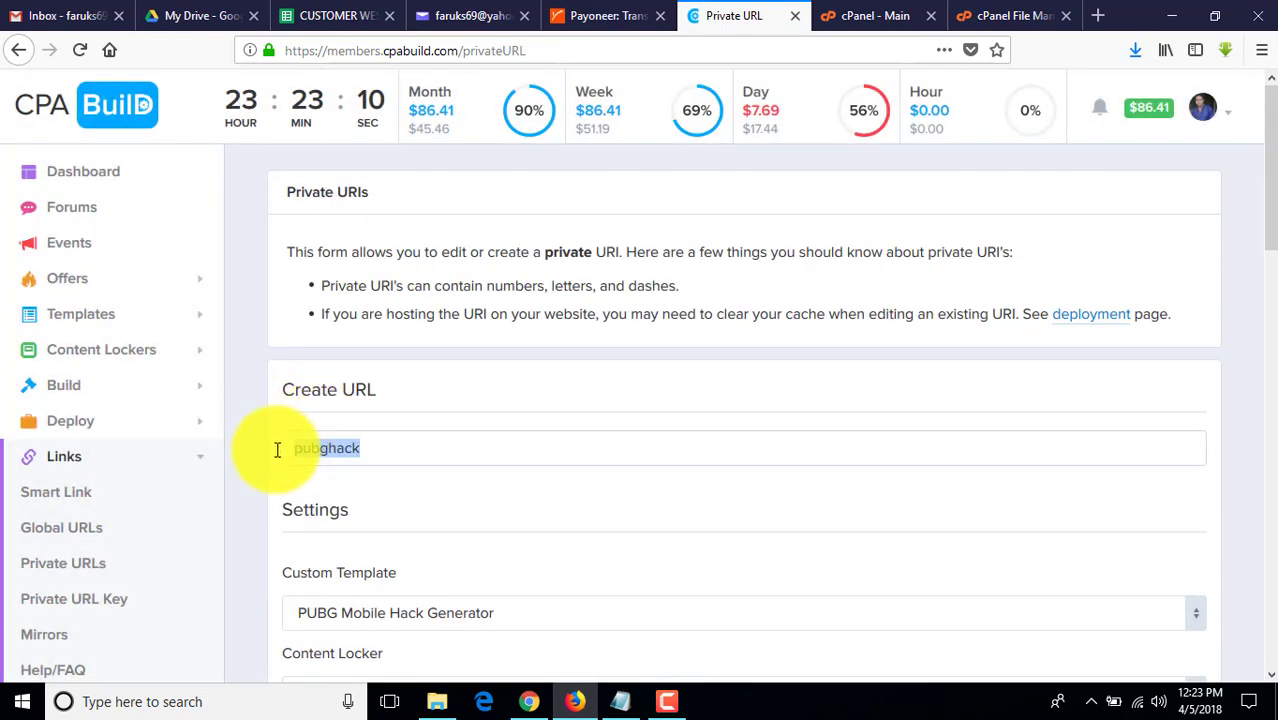
pyautogui.click(1095, 17)
pyautogui.write('codesoffer.club/lp/pubghack')
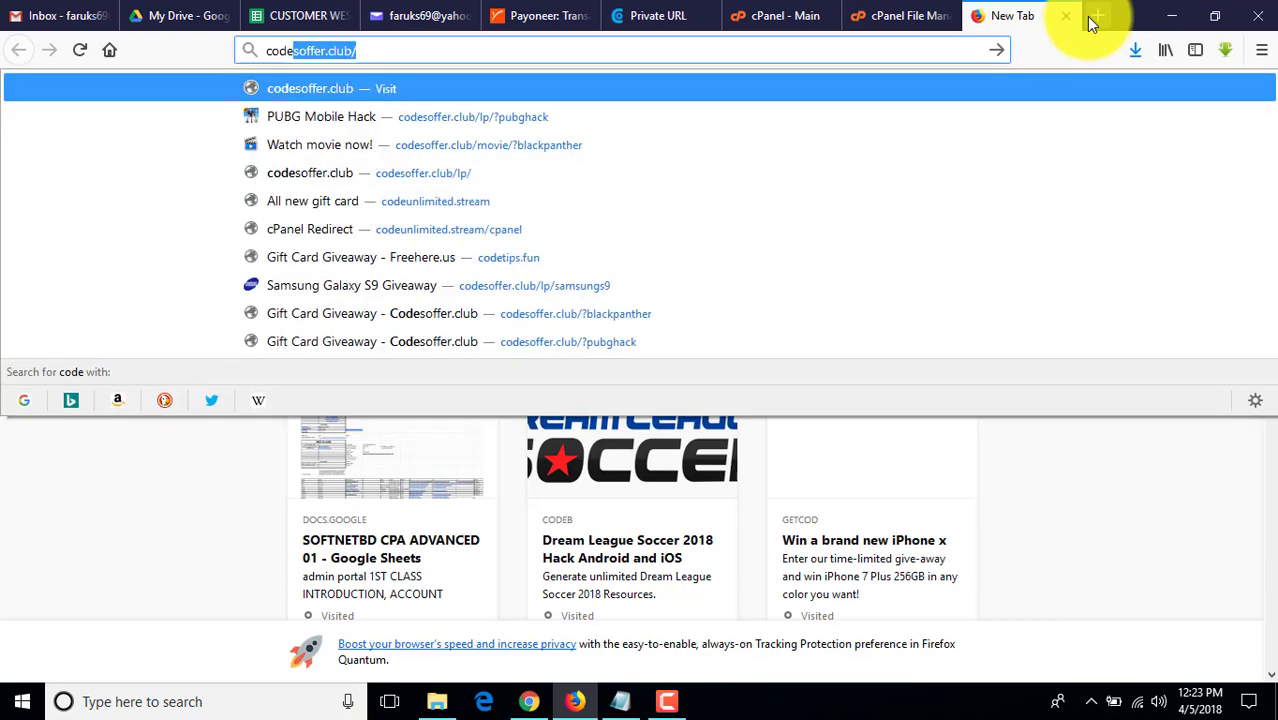
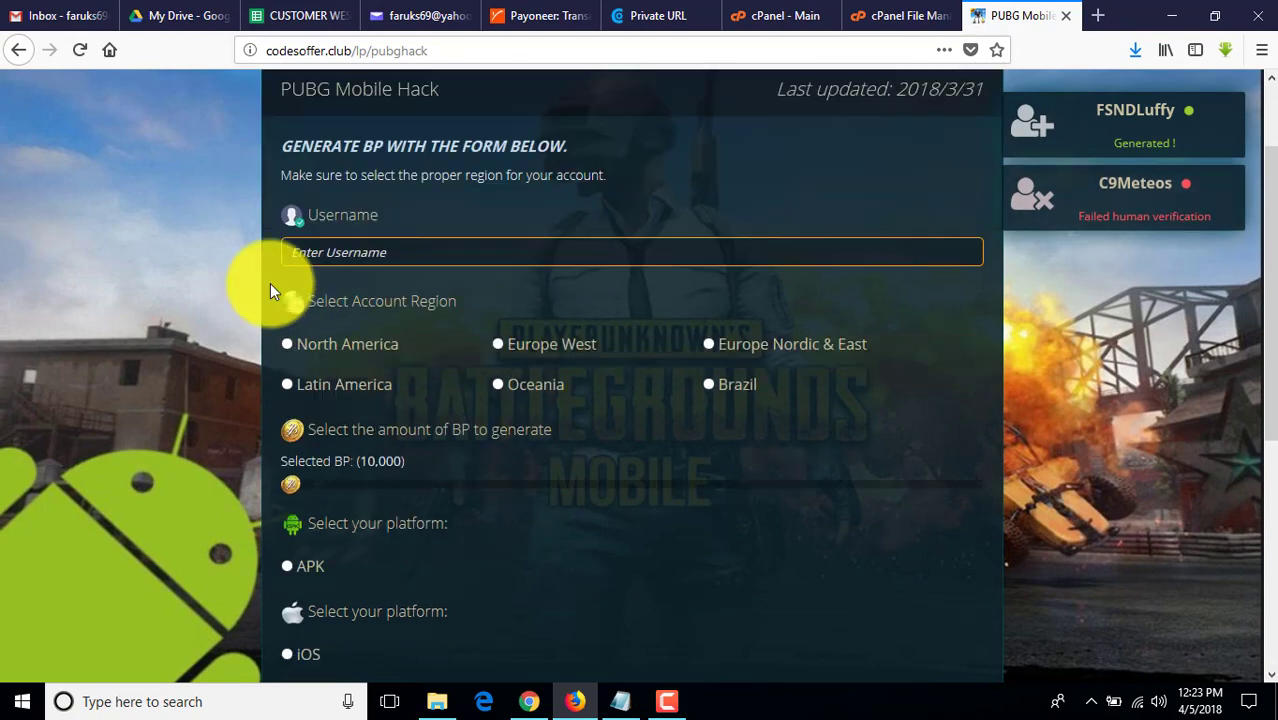
# Scroll through the live PUBG Mobile Hack landing page, then go back to the Private URLs editor.
pyautogui.scroll(5, 253, 287)
pyautogui.scroll(-6, 253, 287)
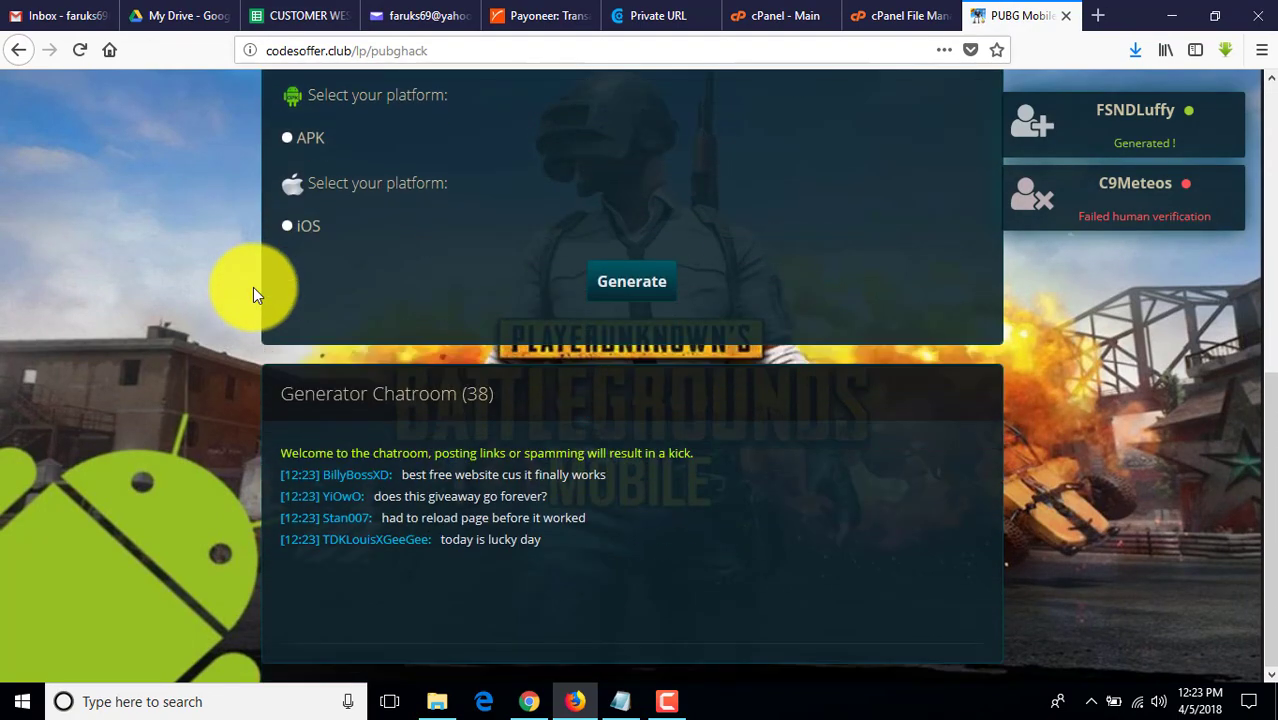
pyautogui.scroll(6, 253, 287)
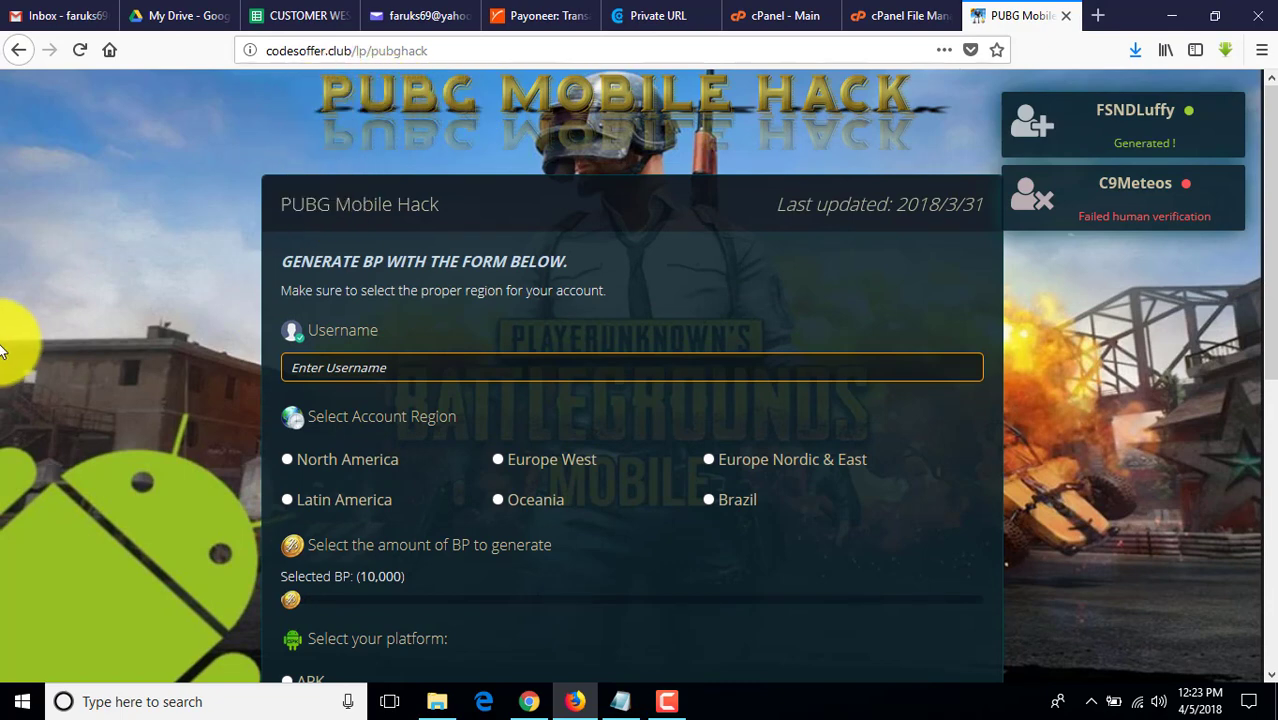
pyautogui.scroll(-2, 14, 345)
pyautogui.scroll(1, 60, 325)
pyautogui.scroll(1, 83, 315)
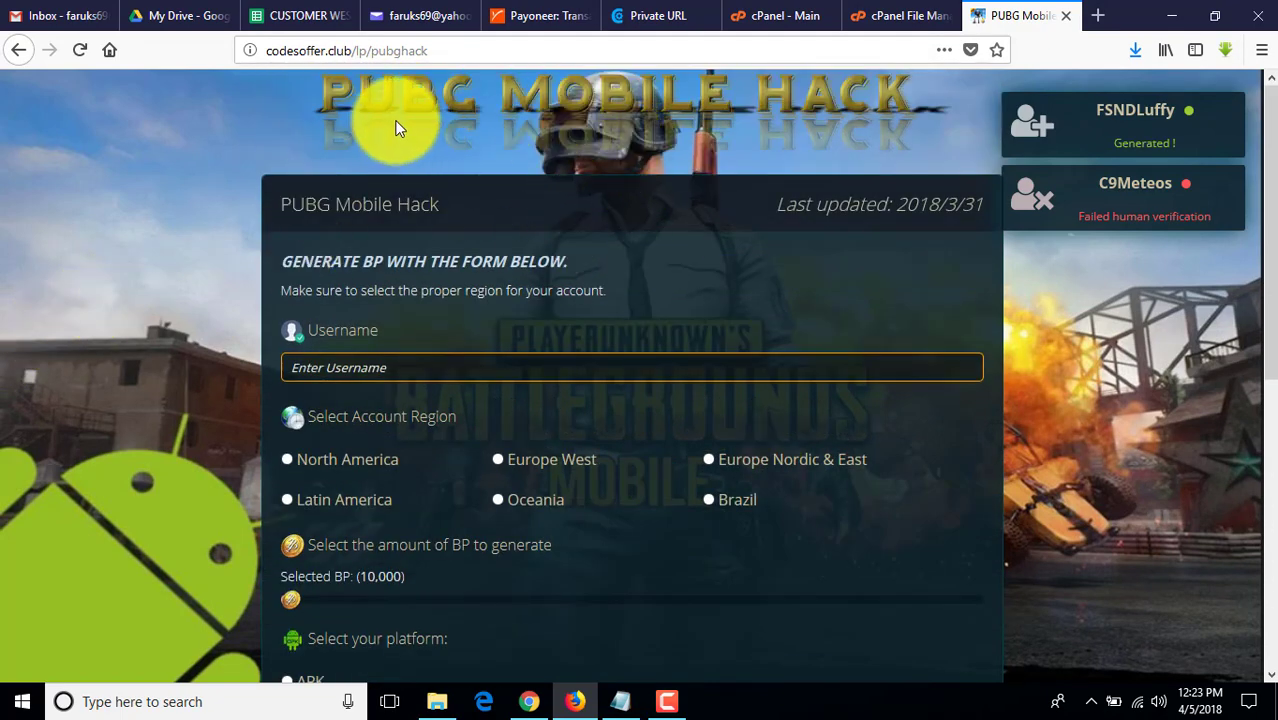
pyautogui.click(653, 16)
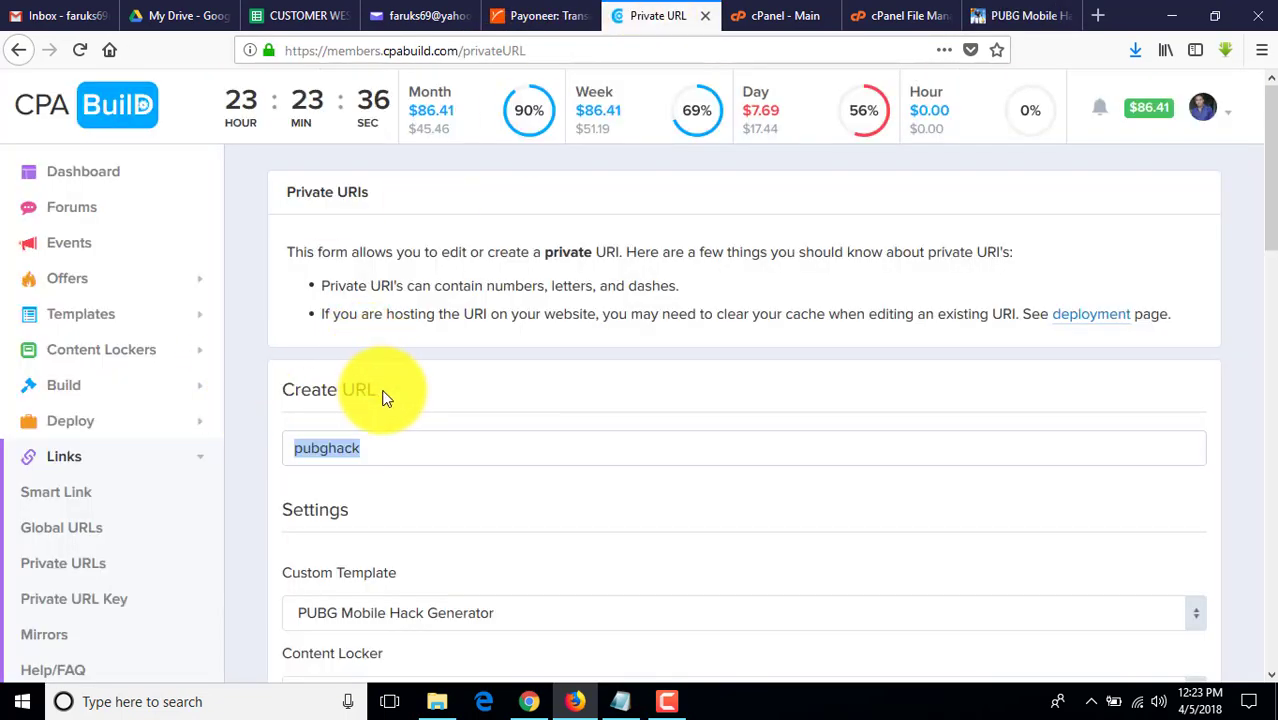
# Rename the private URL to 'iphonex' and filter the Custom Template list by 'iphone'.
pyautogui.scroll(-2, 370, 370)
pyautogui.scroll(1, 367, 373)
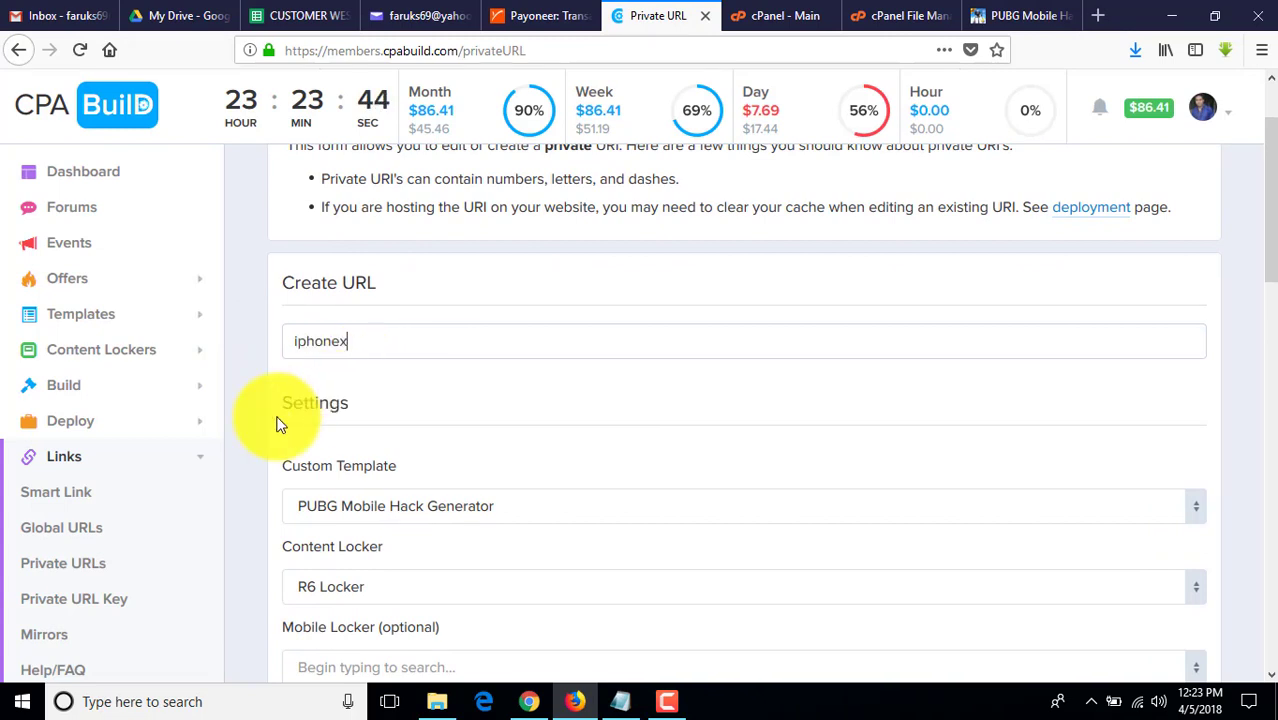
pyautogui.scroll(-2, 399, 323)
pyautogui.click(401, 300)
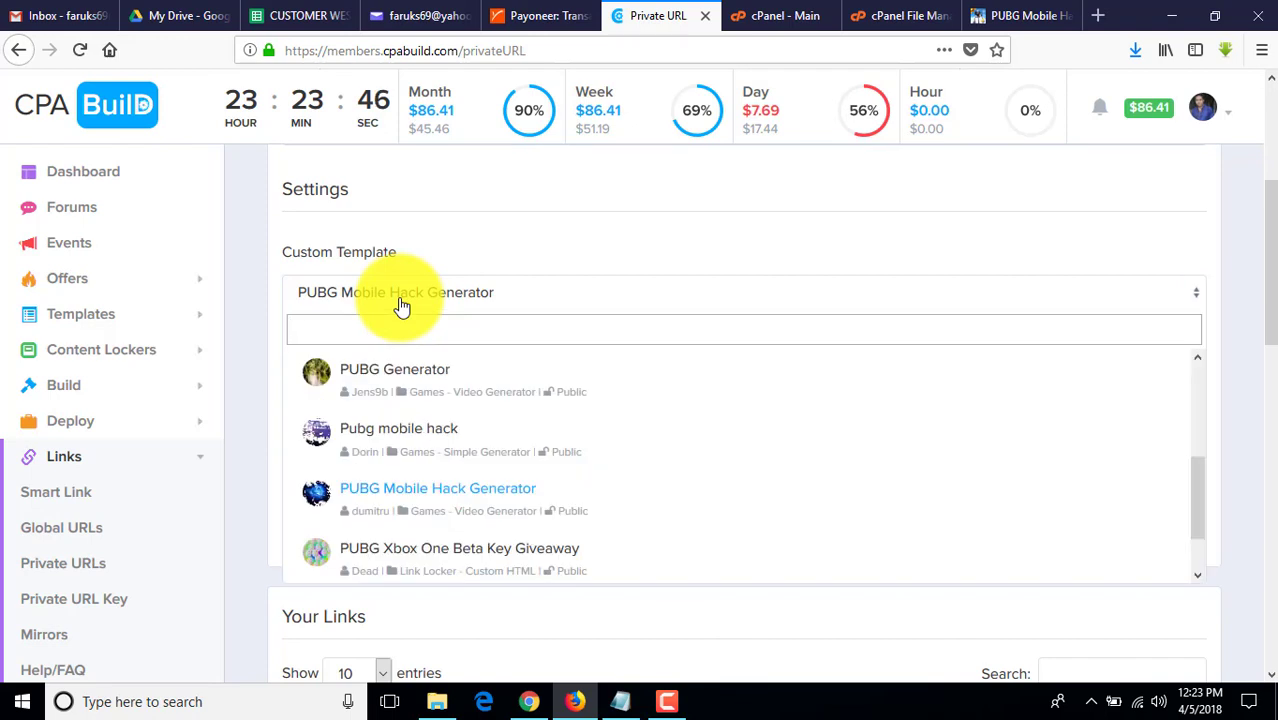
pyautogui.write('iphone')
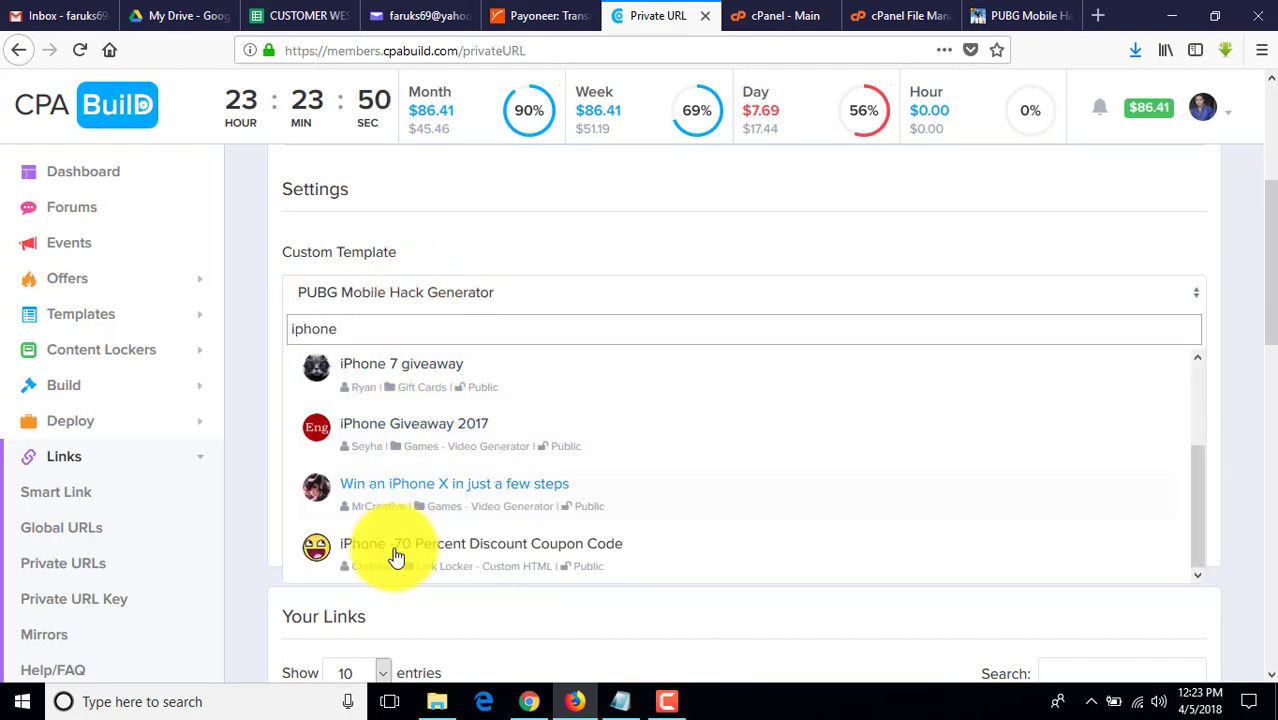
# Save iphonex with the 'Win an iPhone X in just a few steps' template and Apple iPhone X (CL) locker.
pyautogui.click(479, 491)
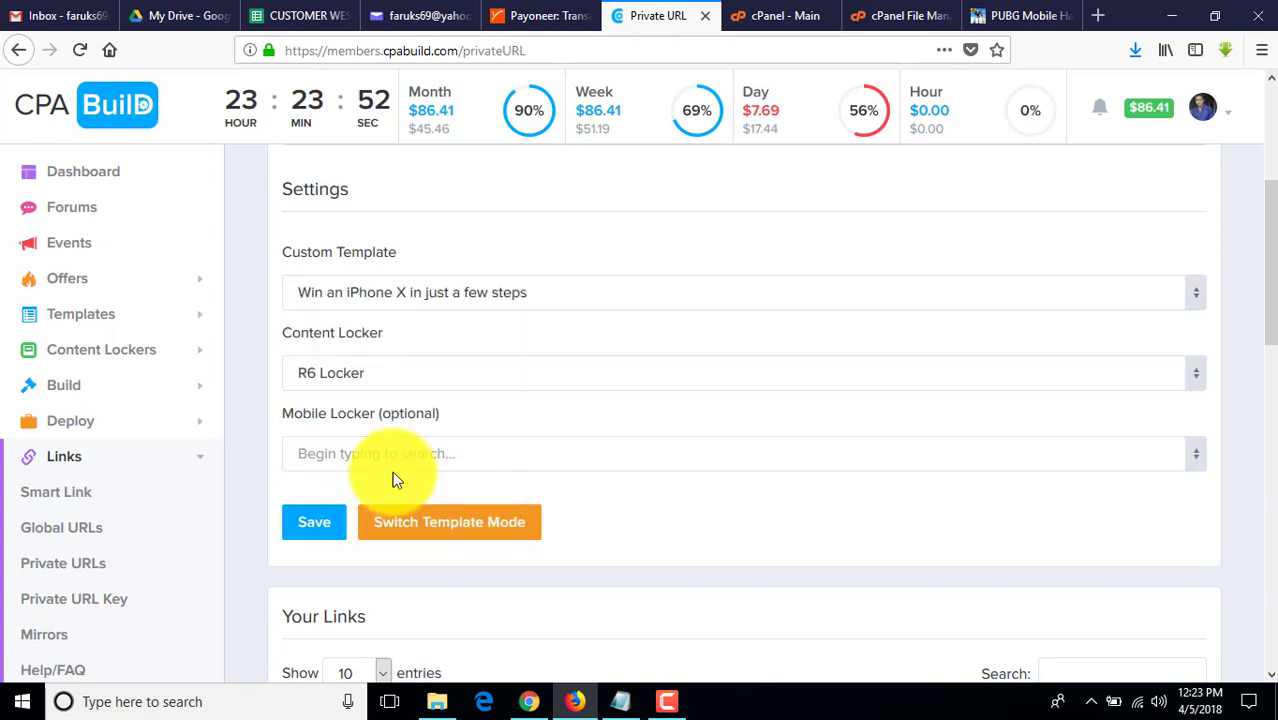
pyautogui.click(370, 386)
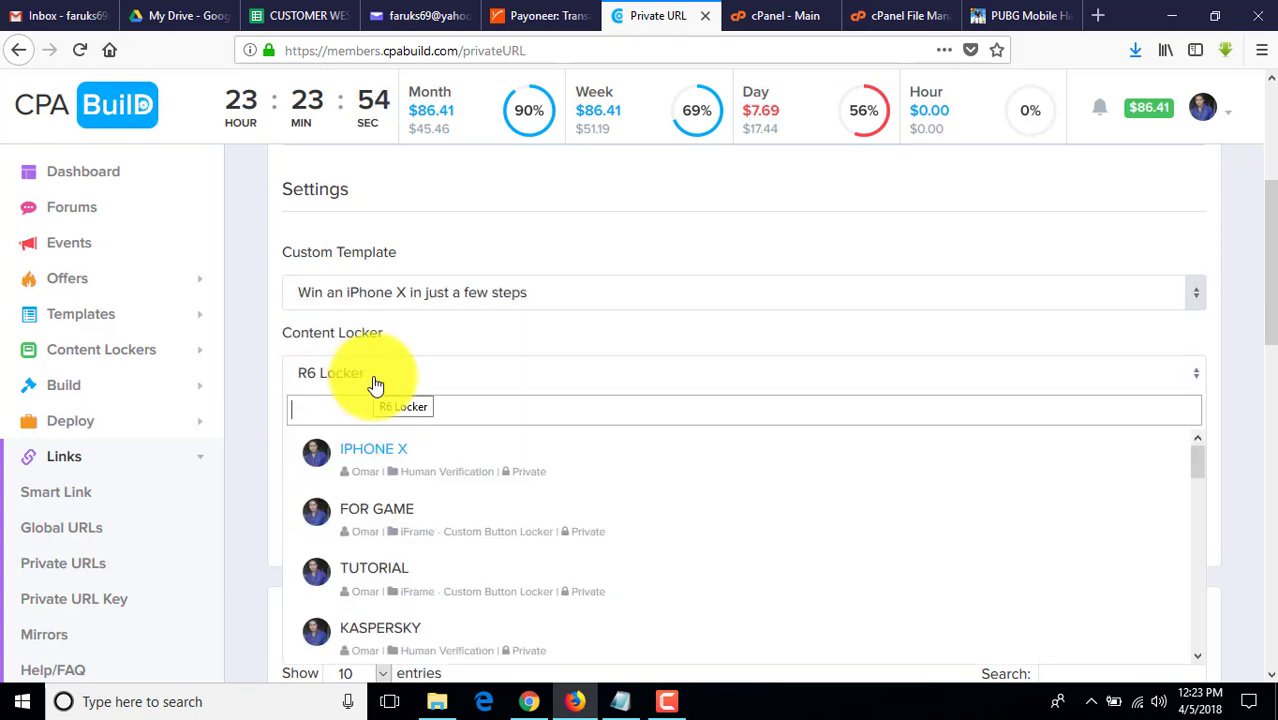
pyautogui.write('iphone')
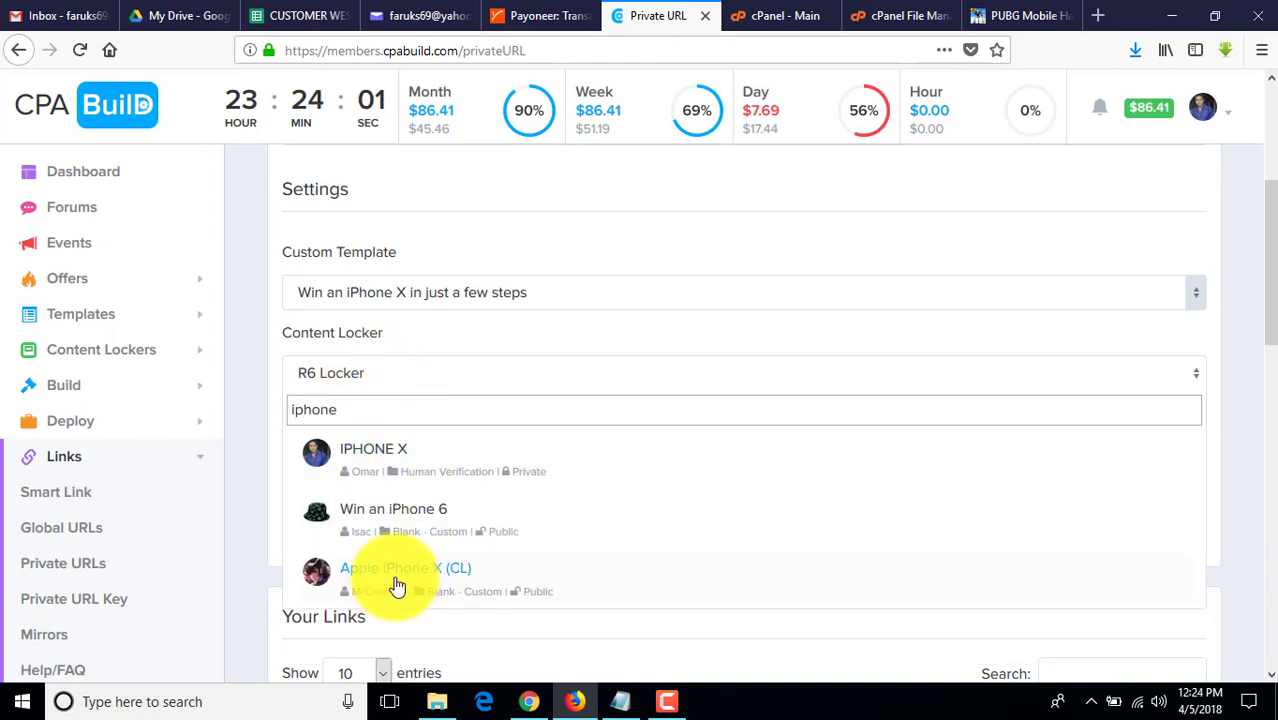
pyautogui.click(445, 587)
pyautogui.click(315, 530)
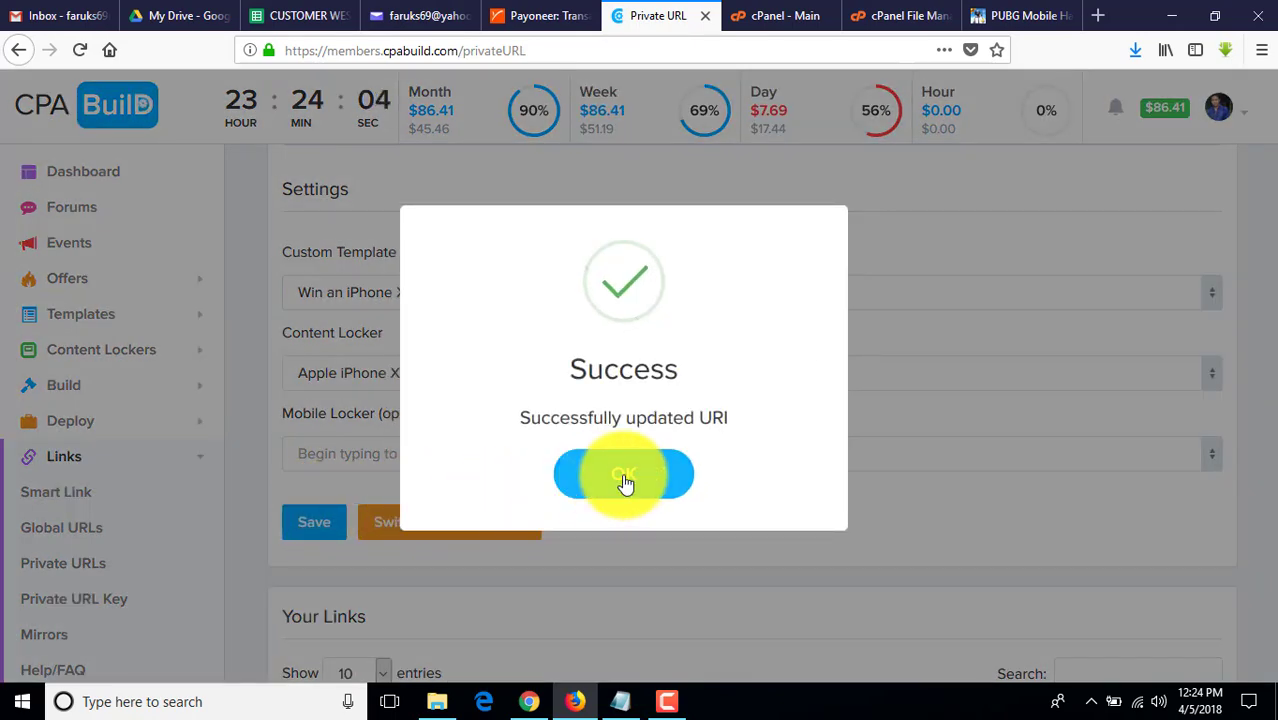
pyautogui.click(622, 474)
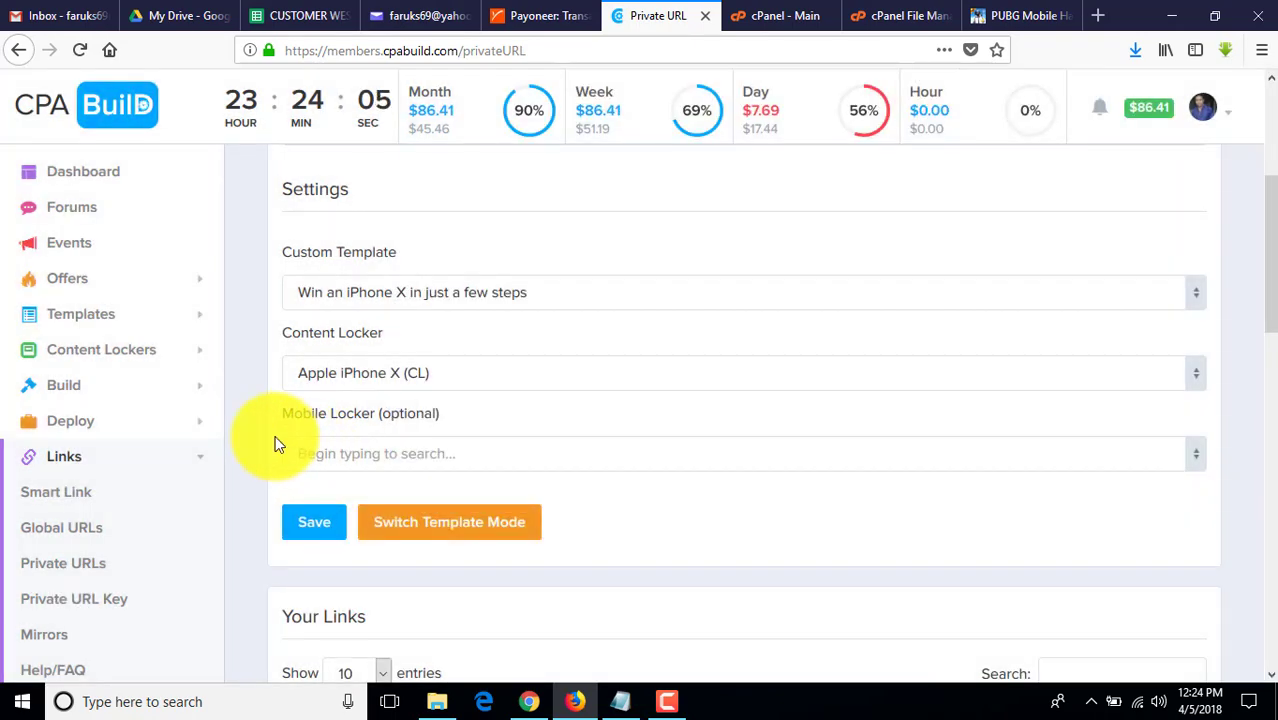
# Select the iphonex page link and return to the live landing page tab.
pyautogui.scroll(3, 278, 444)
pyautogui.moveTo(385, 448); pyautogui.dragTo(278, 461)
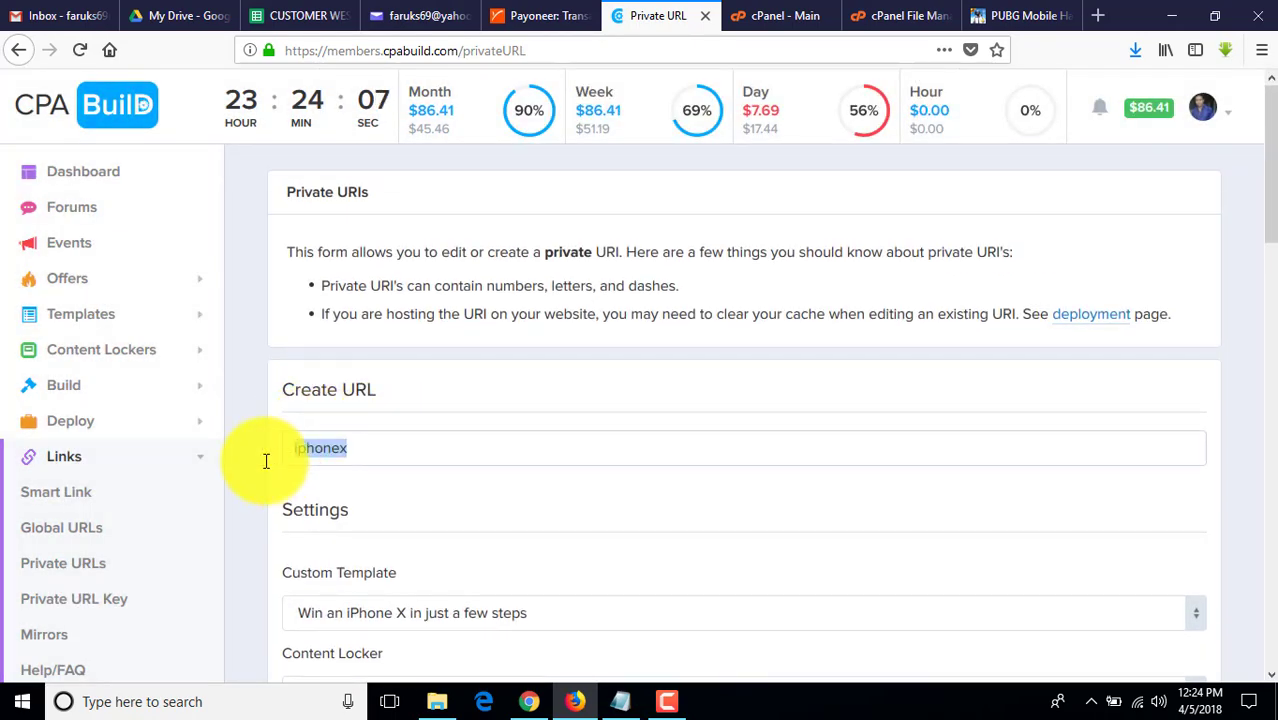
pyautogui.click(1013, 15)
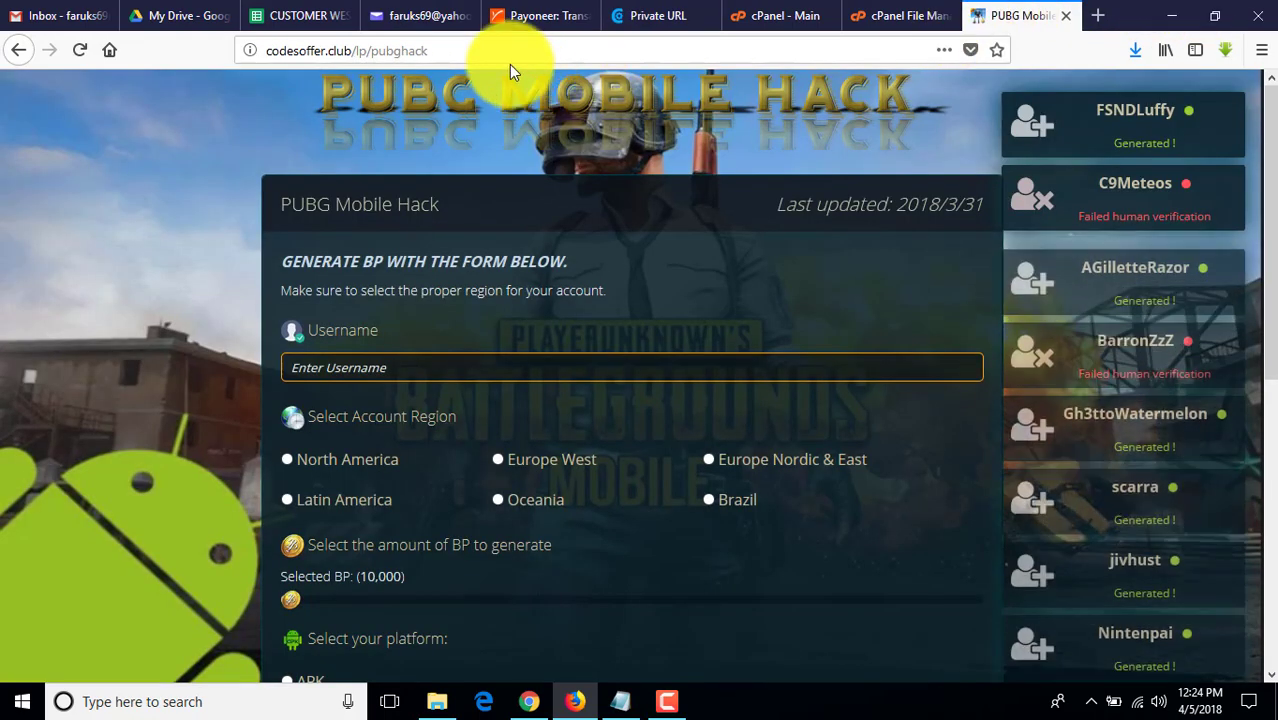
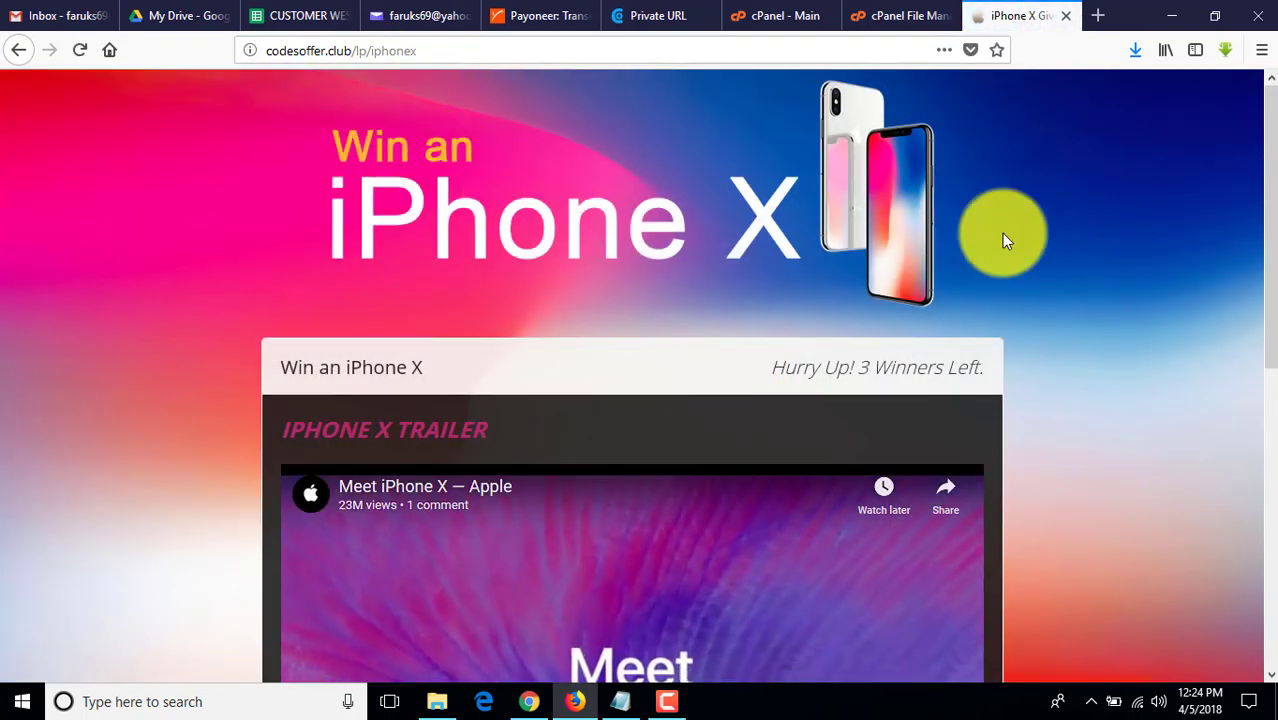
# Review the live iPhone X giveaway page and highlight 'Game Landing Page' in the Notepad landing-page notes.
pyautogui.scroll(-5, 1071, 233)
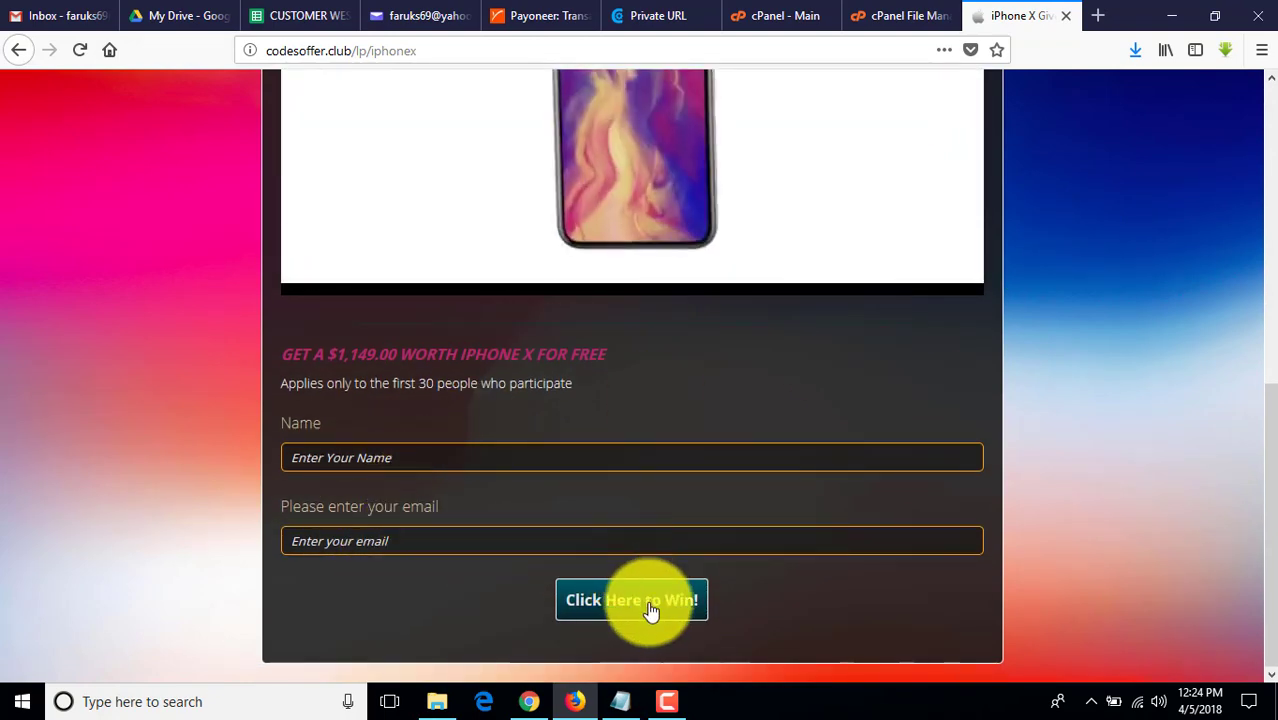
pyautogui.scroll(5, 1172, 328)
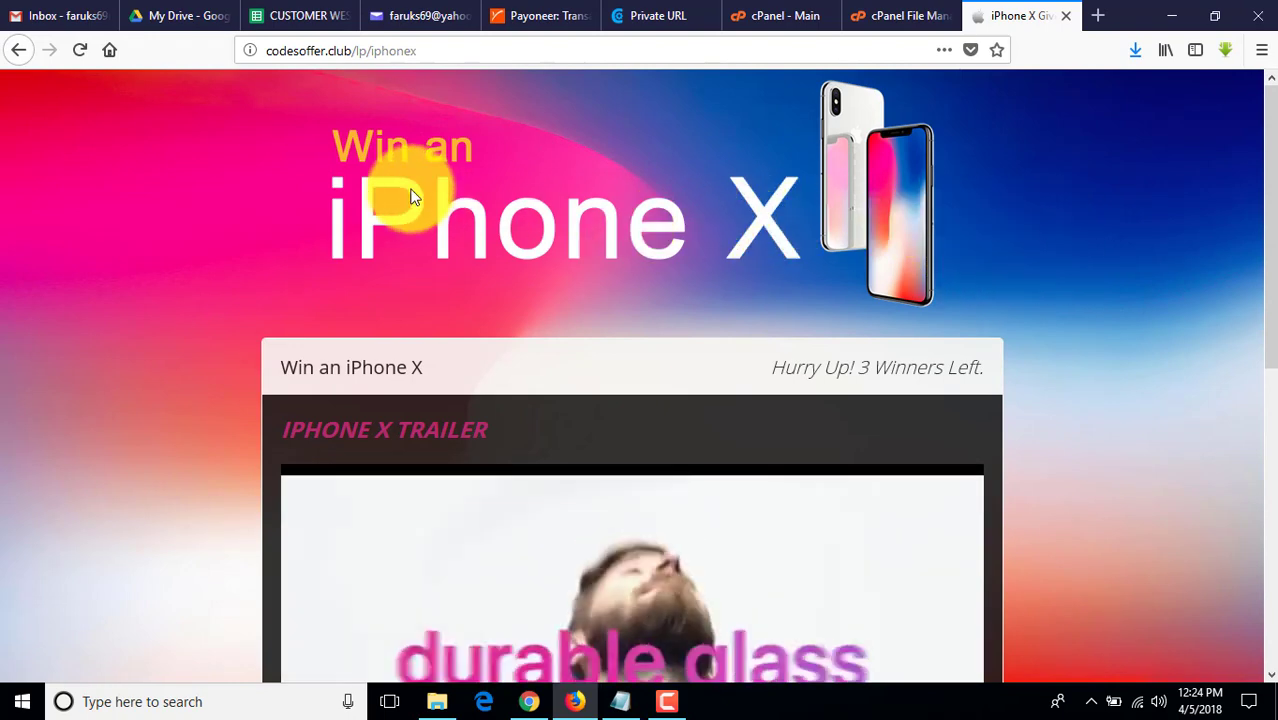
pyautogui.click(664, 12)
pyautogui.click(628, 698)
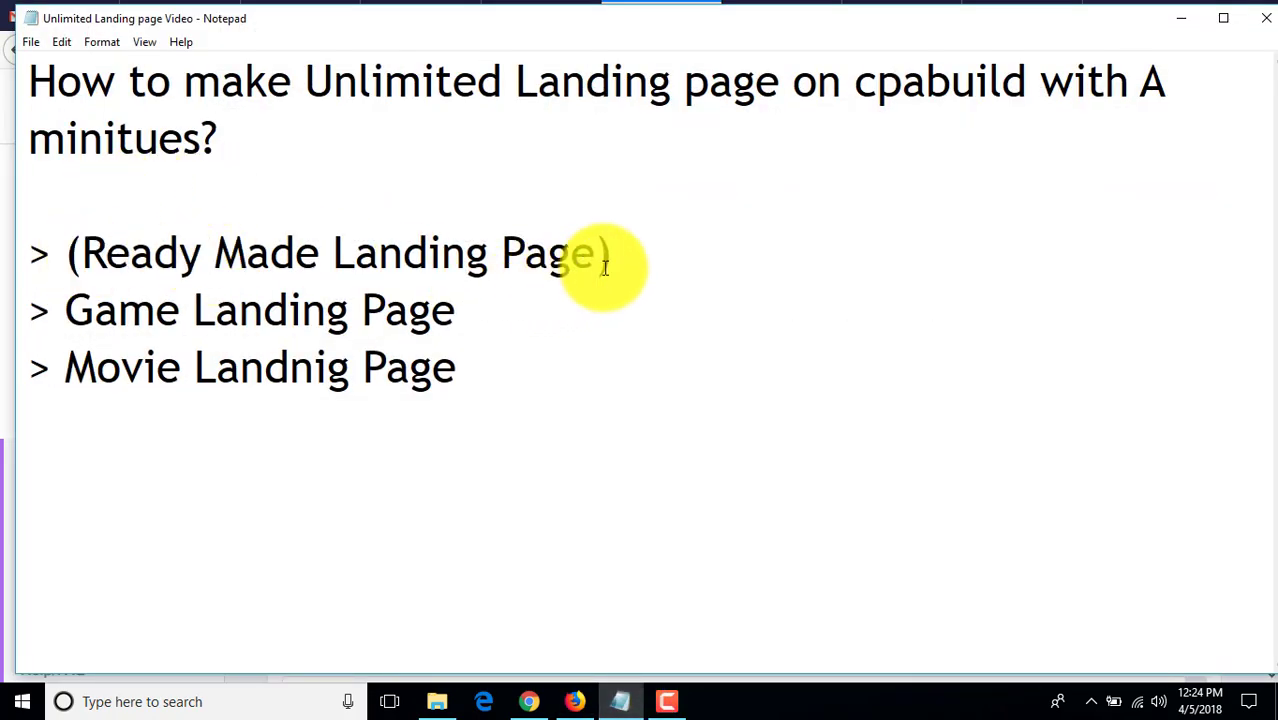
pyautogui.moveTo(456, 316); pyautogui.dragTo(48, 314)
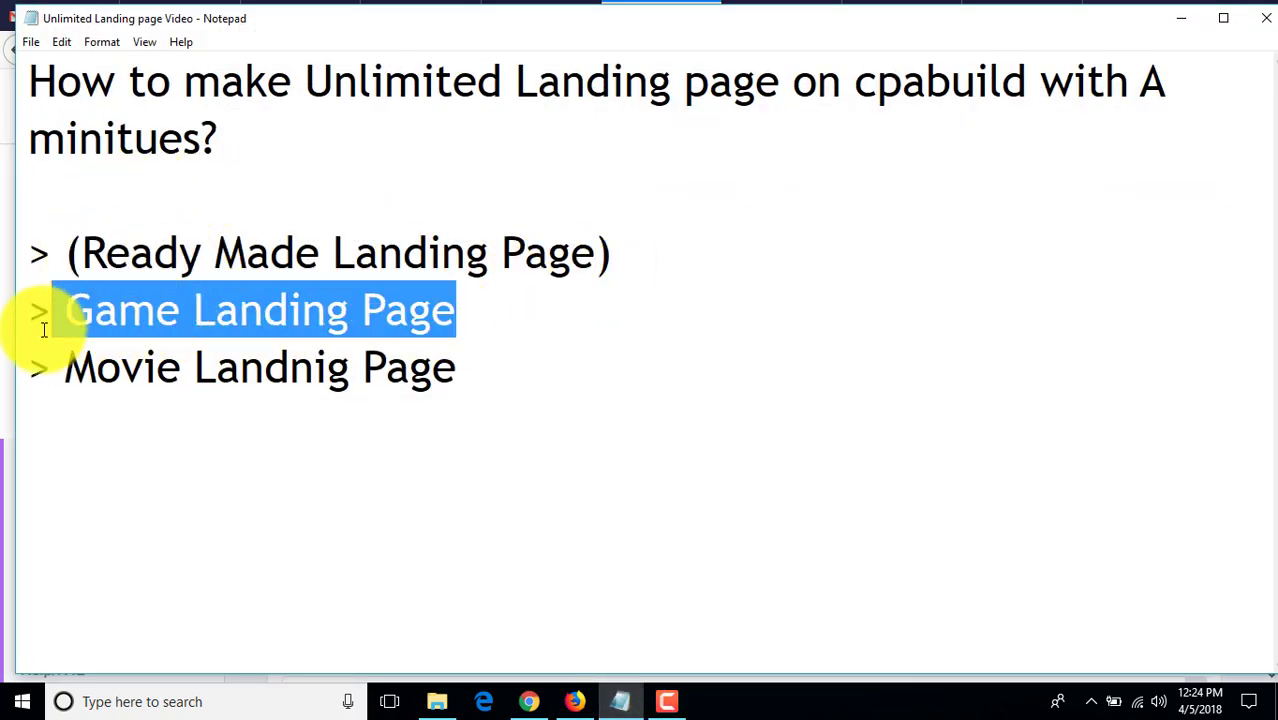
pyautogui.click(575, 701)
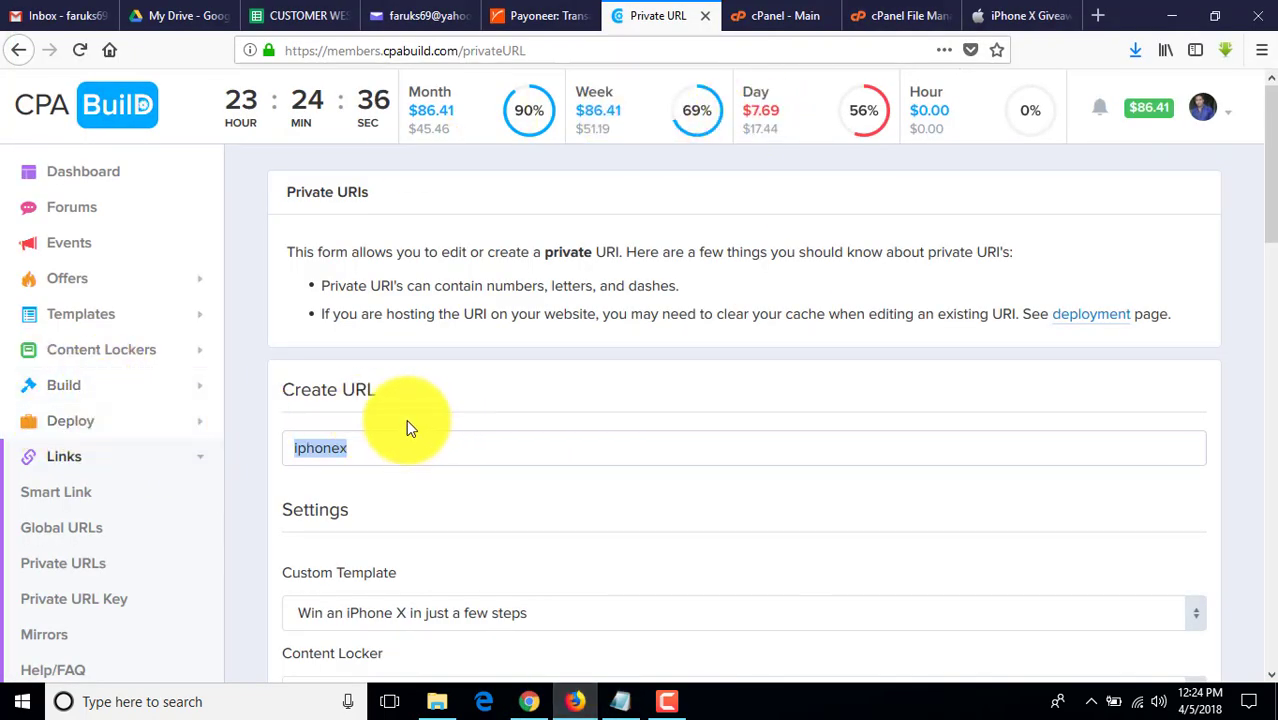
# Search the Custom Template list for 'spide' and select 'Spider-man: homecoming' for the private URL.
pyautogui.scroll(-2, 377, 440)
pyautogui.scroll(-4, 371, 424)
pyautogui.scroll(4, 365, 414)
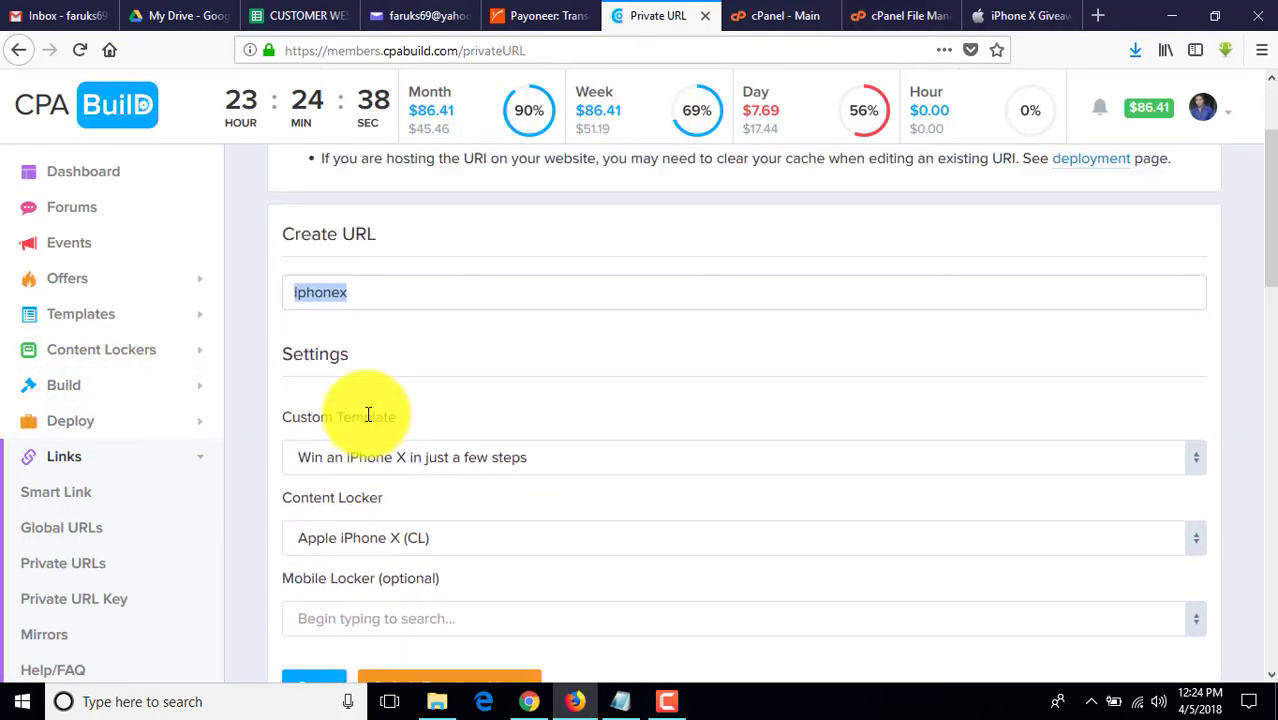
pyautogui.scroll(-2, 446, 465)
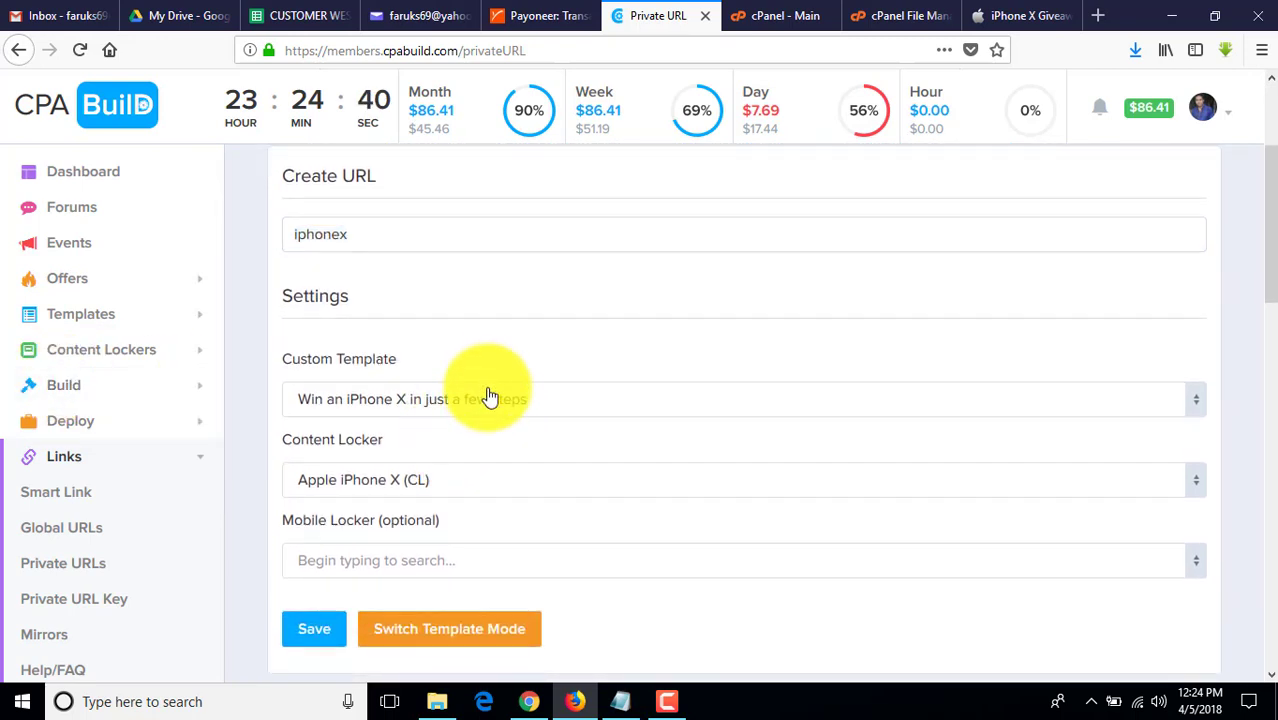
pyautogui.click(491, 399)
pyautogui.scroll(3, 458, 128)
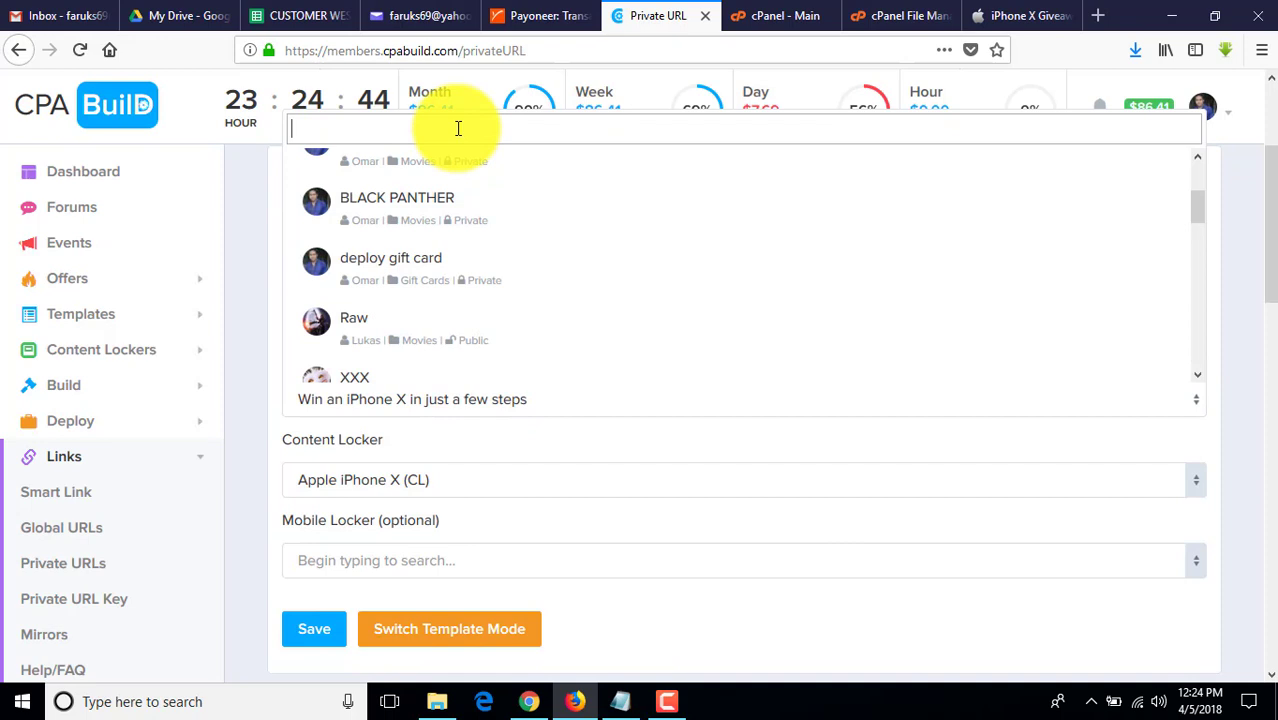
pyautogui.write('bla')
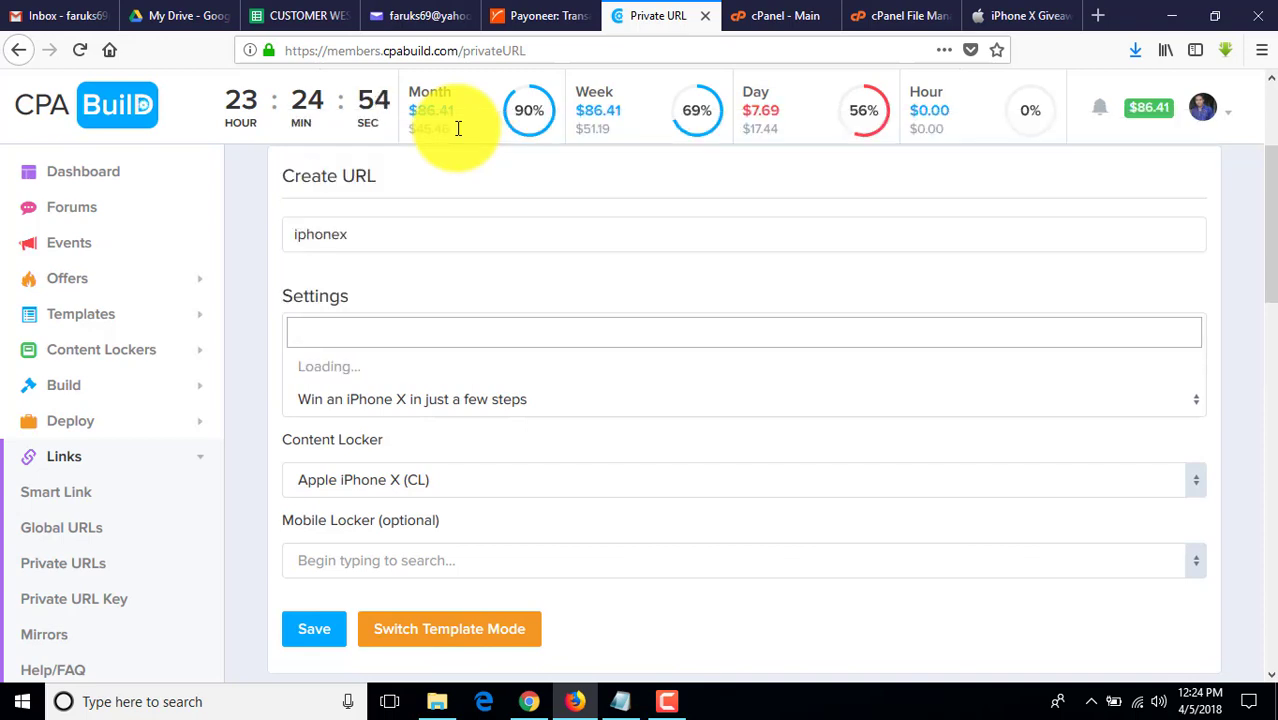
pyautogui.write('sp')
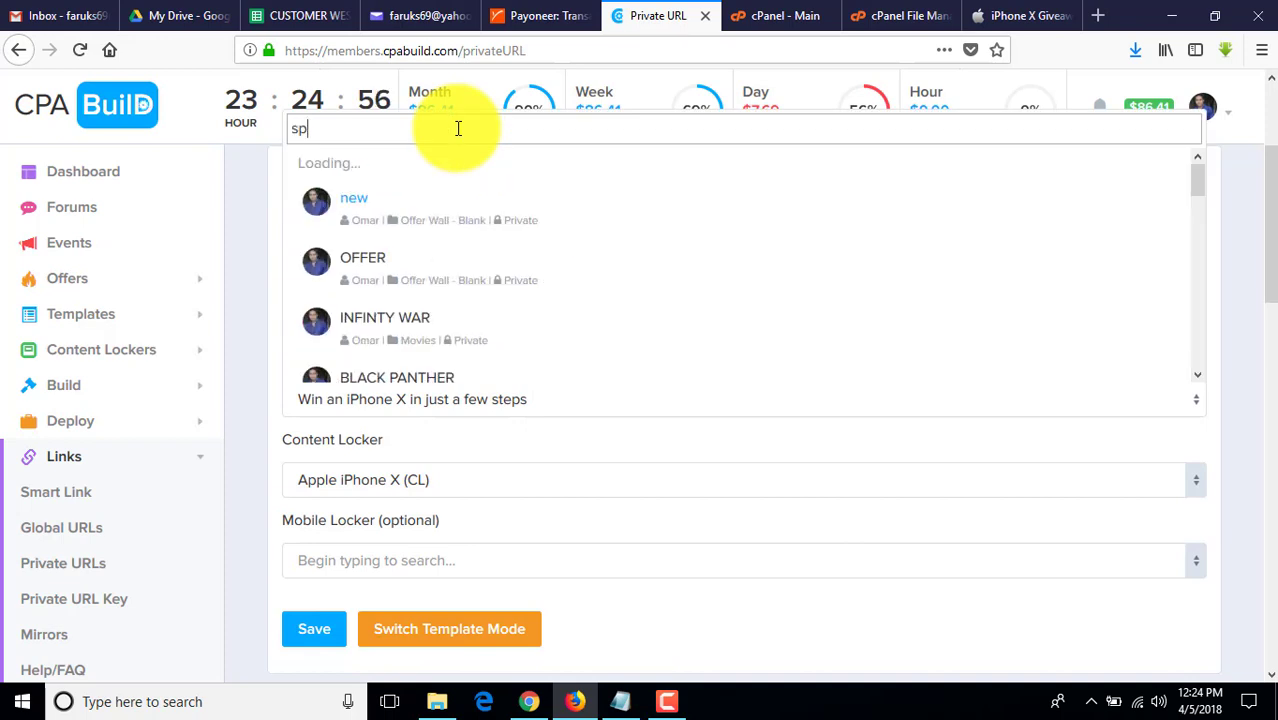
pyautogui.write('ider')
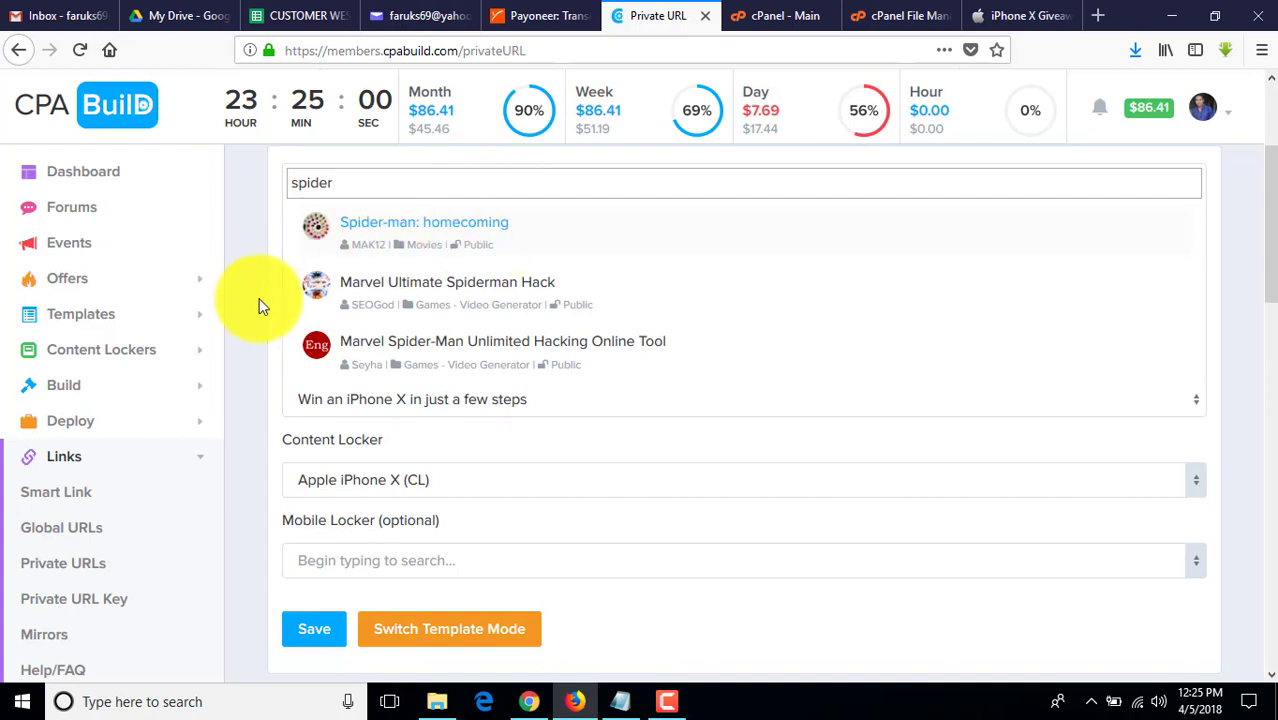
pyautogui.click(492, 229)
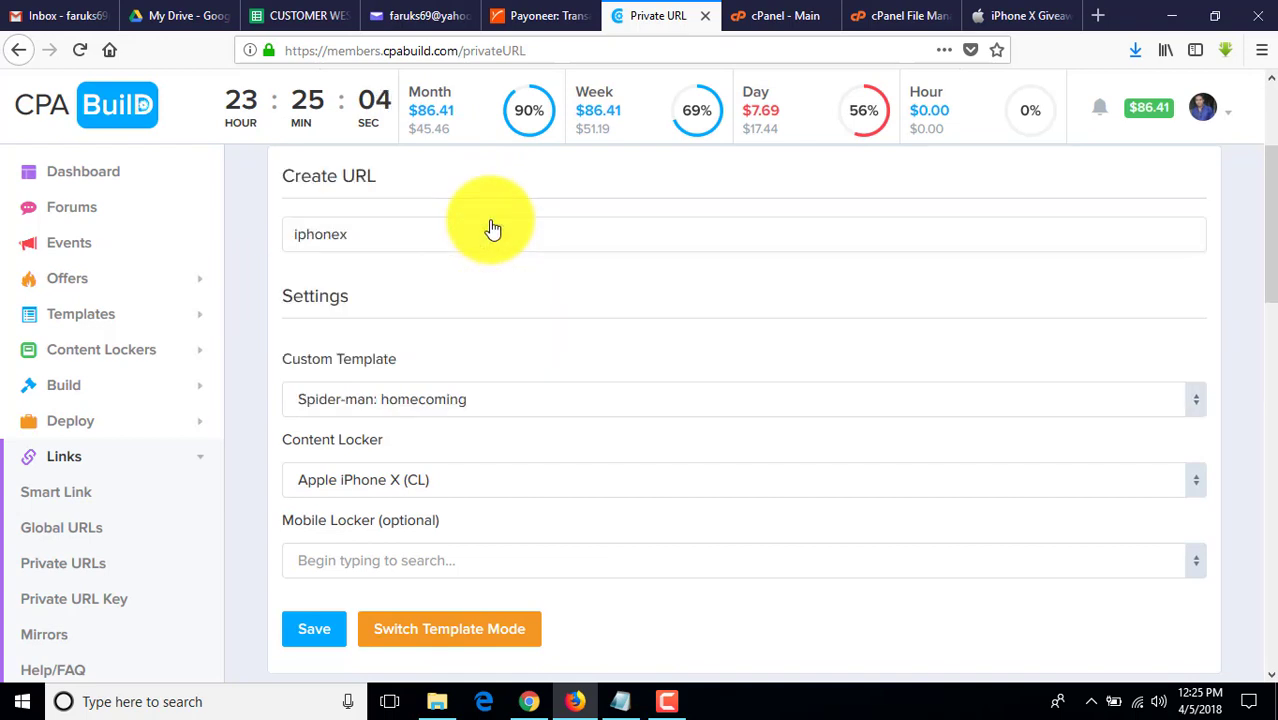
# Rename the private URL from 'iphonex' to 'spiderman' and open the Content Locker list.
pyautogui.doubleClick(308, 240)
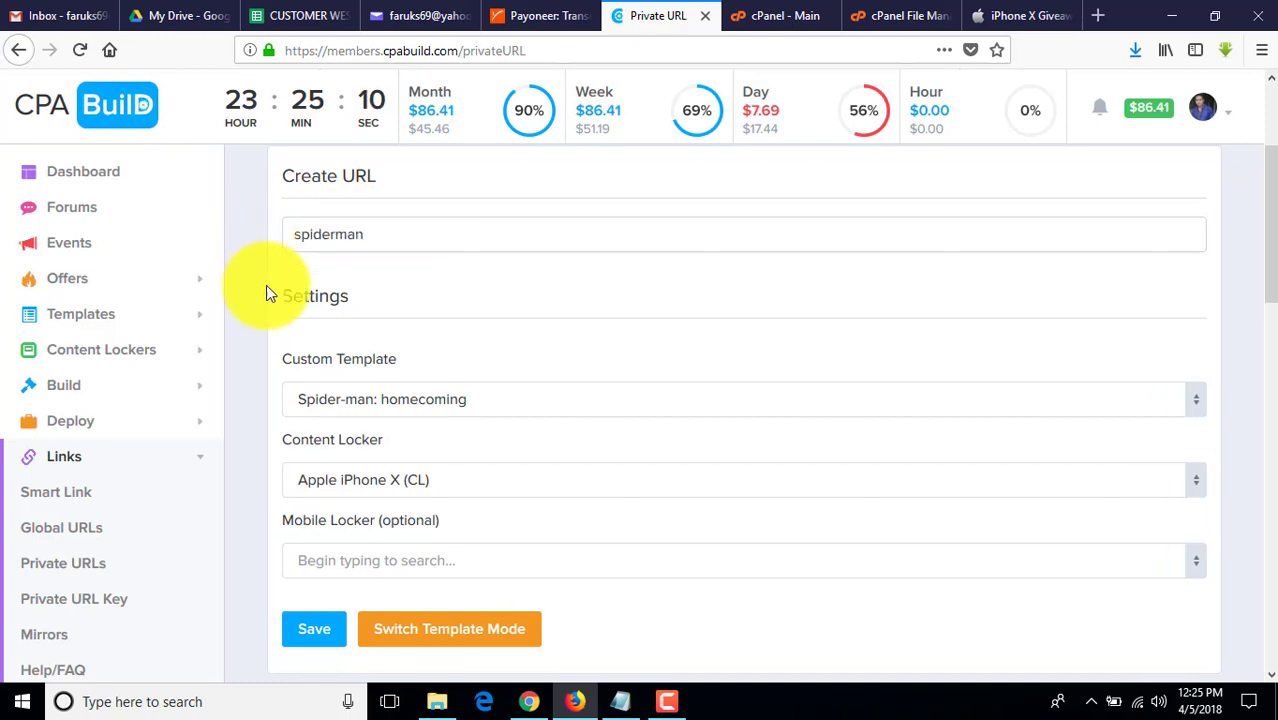
pyautogui.click(370, 482)
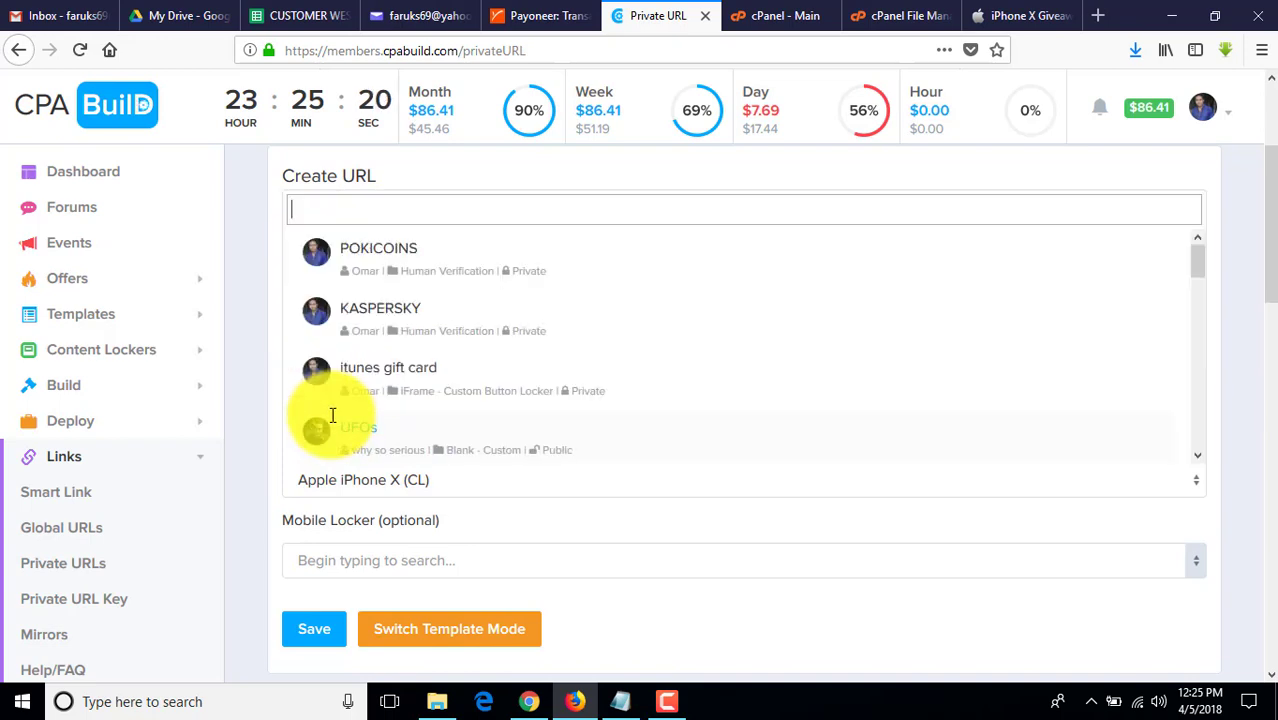
# Set the content locker to 'Human Verification Movies' after searching 'hum'.
pyautogui.write('human')
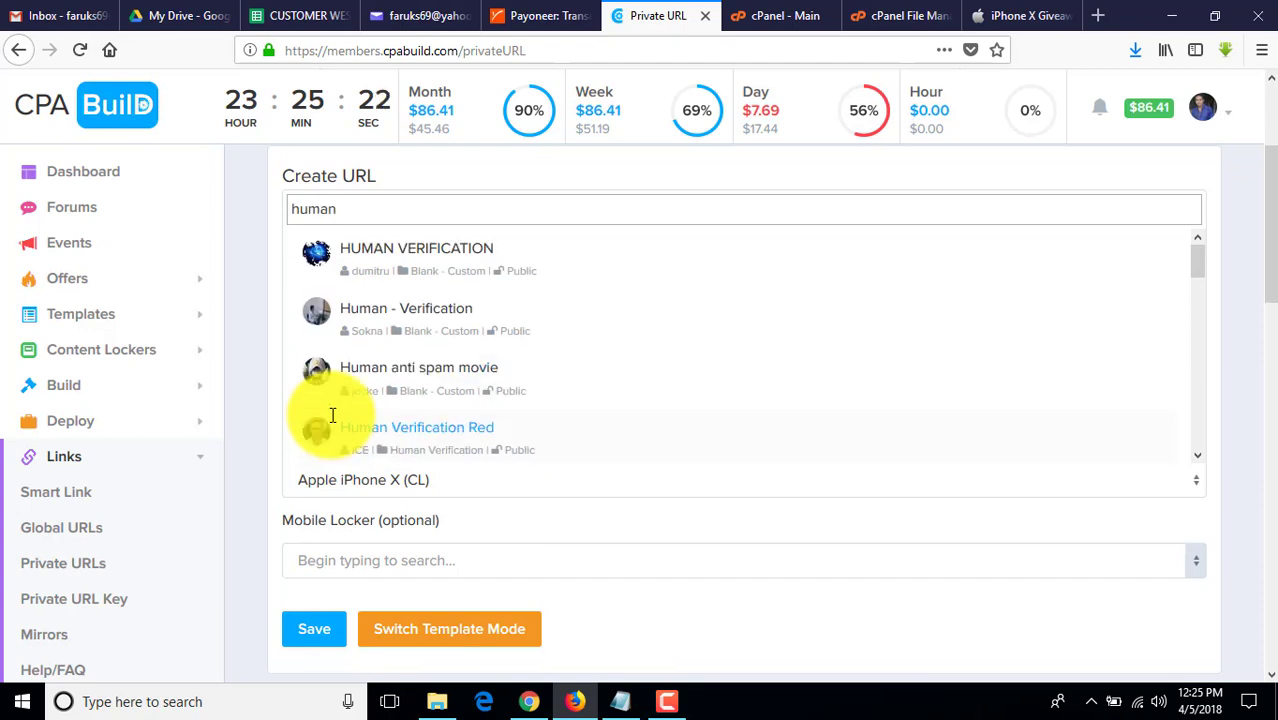
pyautogui.scroll(-3, 462, 366)
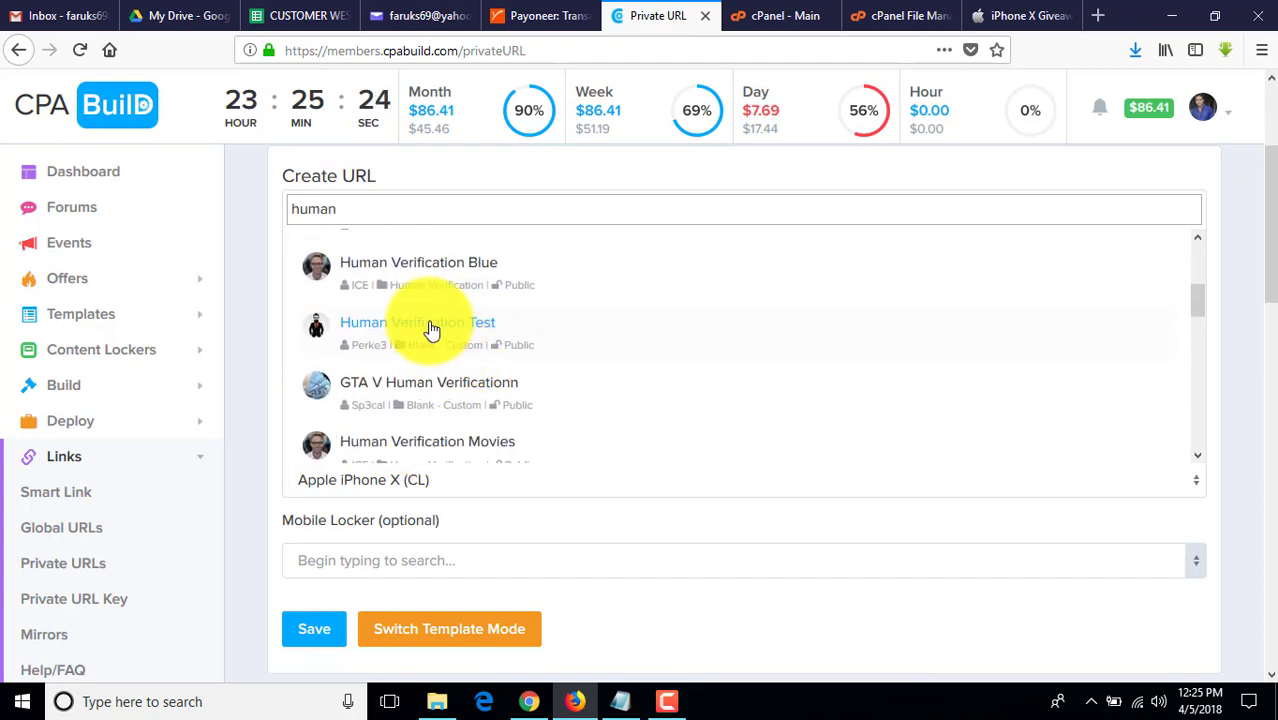
pyautogui.scroll(-2, 450, 430)
pyautogui.click(451, 337)
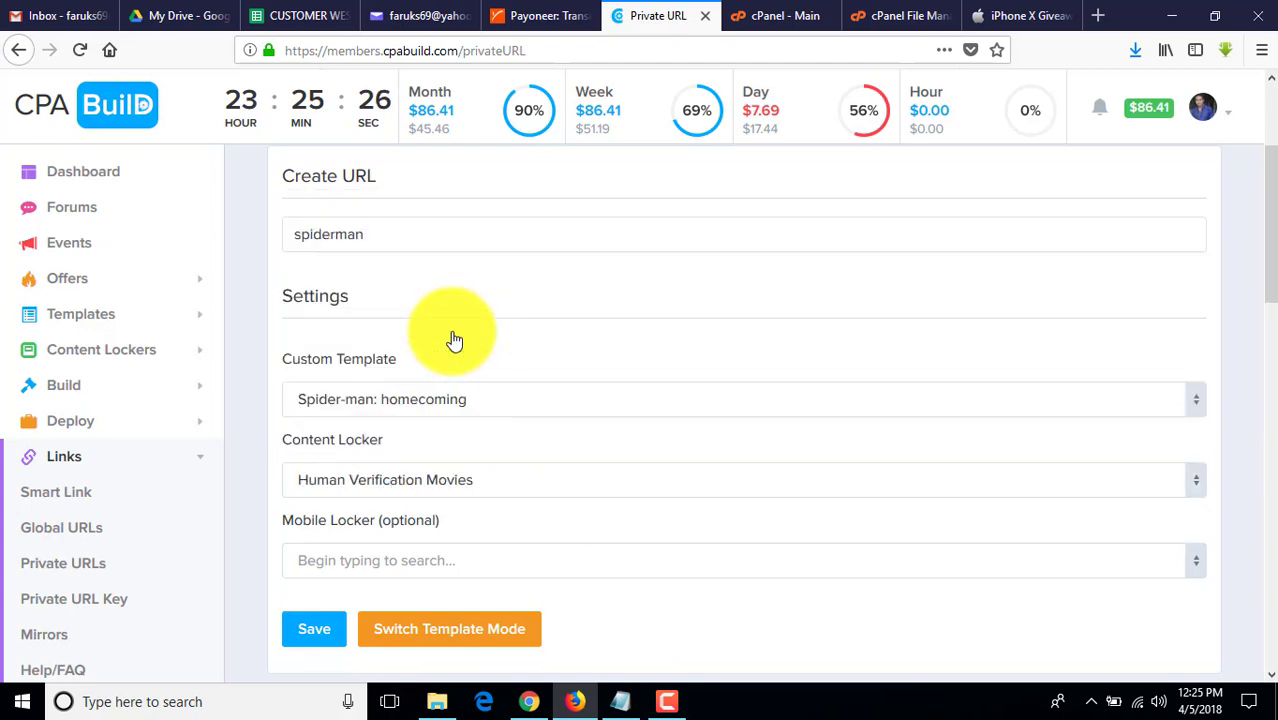
# Save the spiderman URL settings, acknowledge the success message, and copy the name 'spiderman'.
pyautogui.click(322, 633)
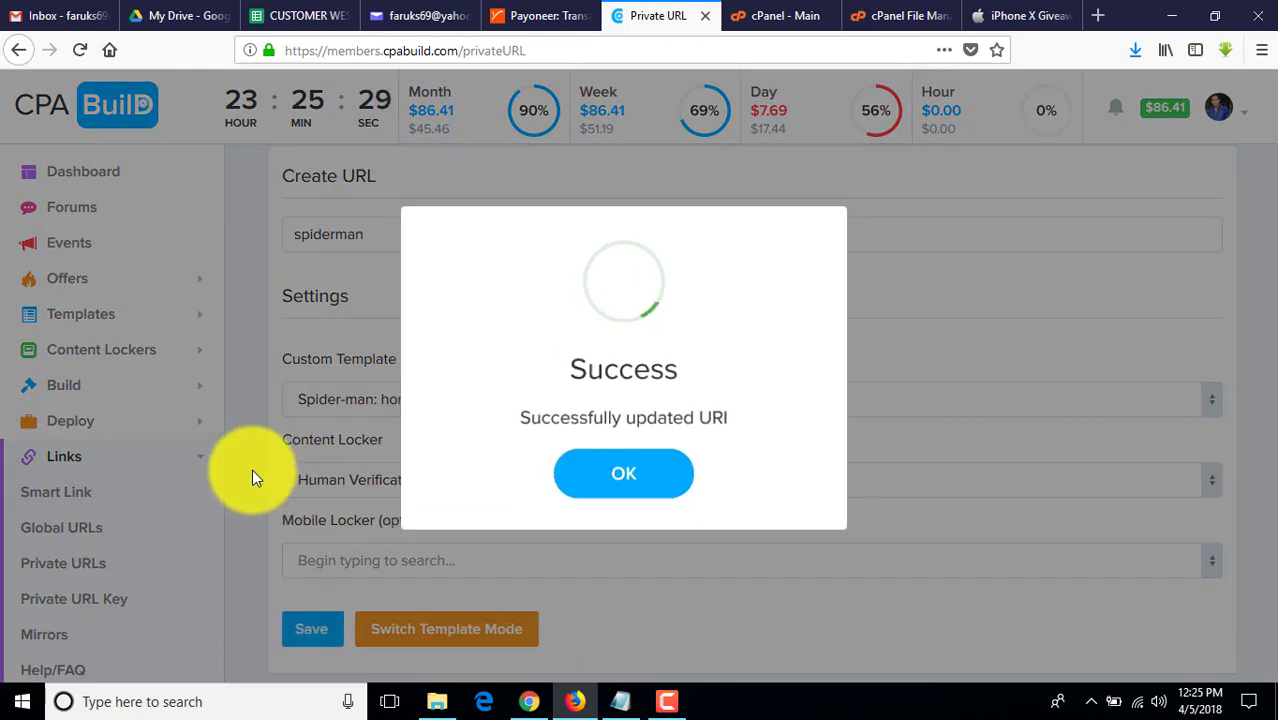
pyautogui.click(650, 484)
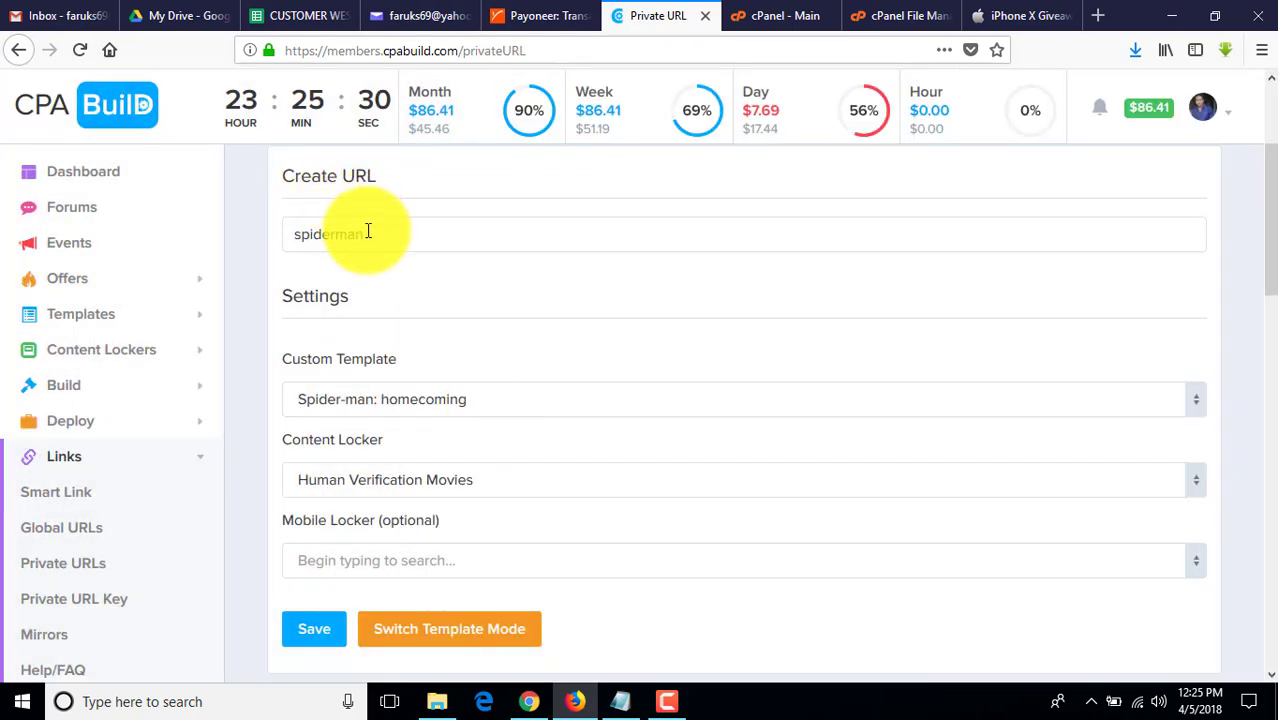
pyautogui.moveTo(368, 232); pyautogui.dragTo(258, 234)
pyautogui.hotkey('ctrl', 'c')
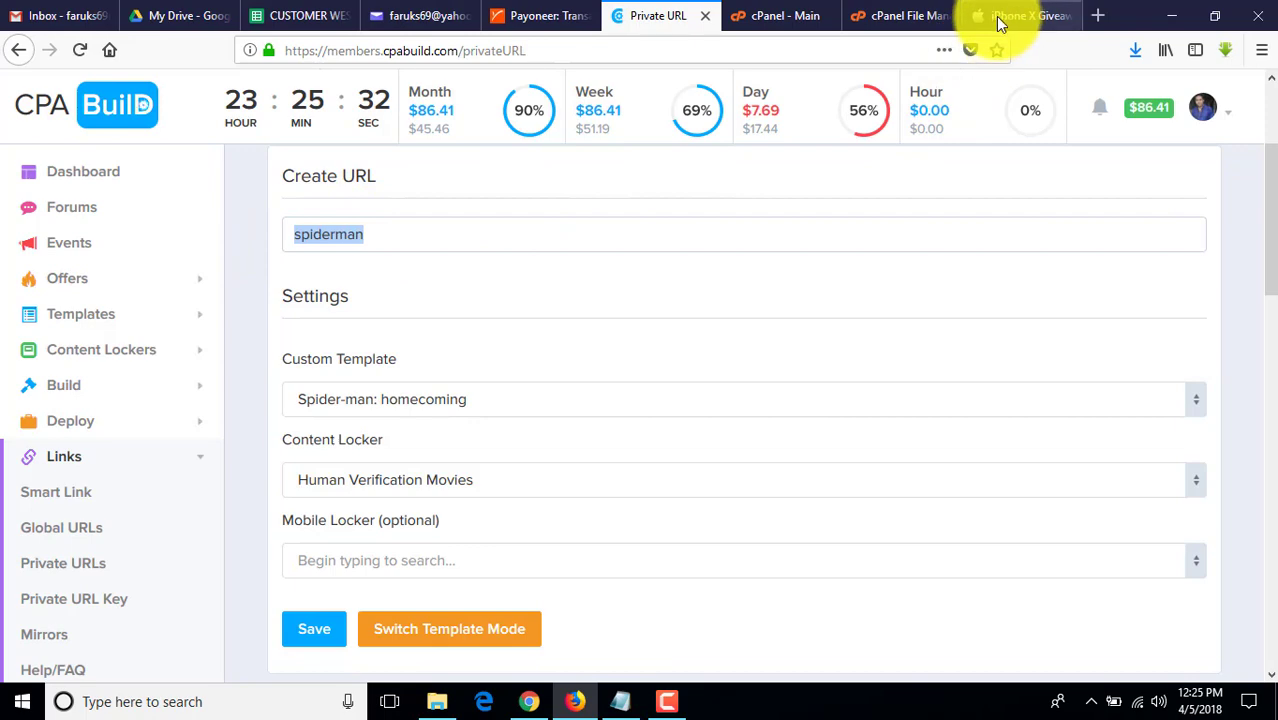
# Load codesoffer.club/lp/spiderman and check the Spider-man: homecoming movie page down to its comments.
pyautogui.click(998, 18)
pyautogui.doubleClick(385, 51)
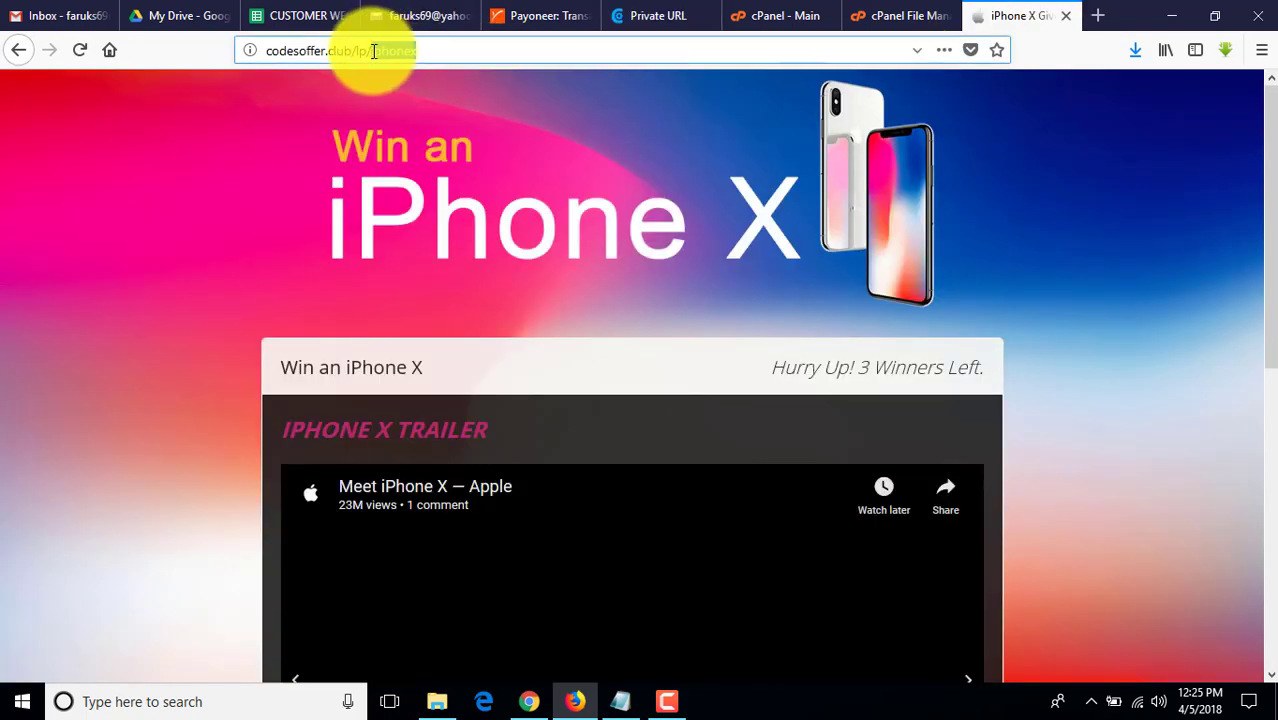
pyautogui.hotkey('ctrl', 'v')
pyautogui.press('Return')
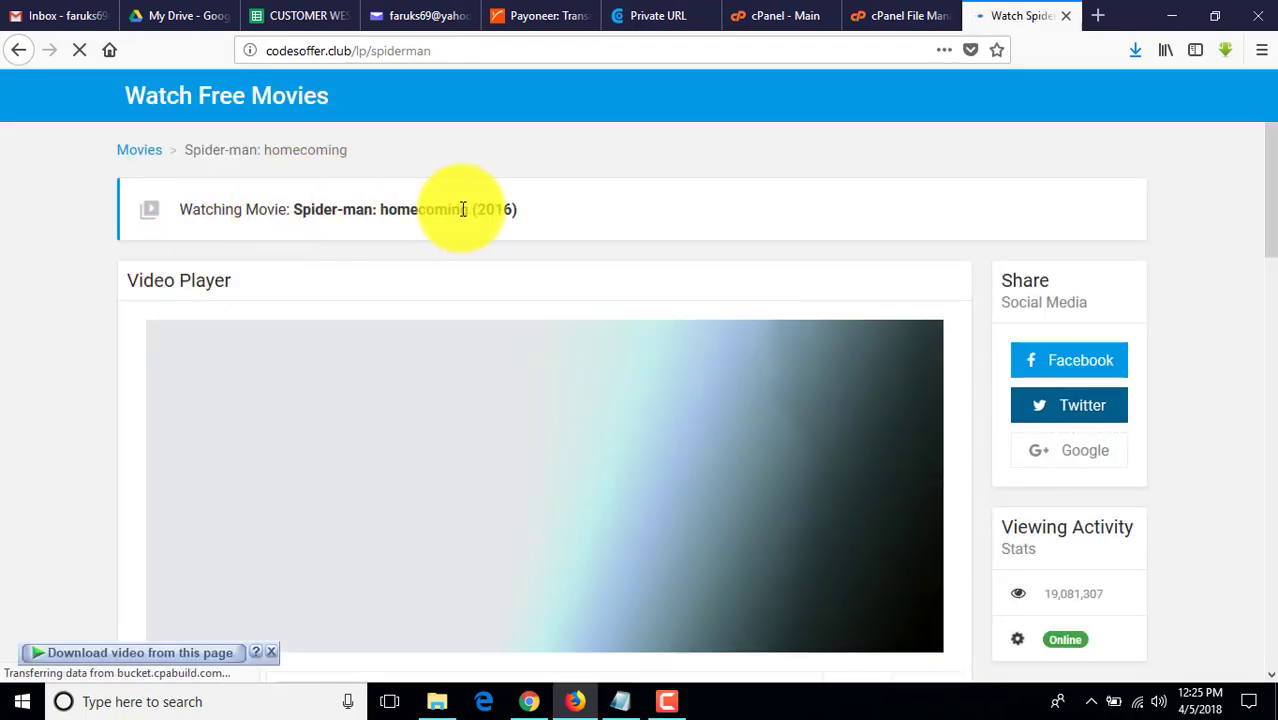
pyautogui.scroll(-3, 1218, 268)
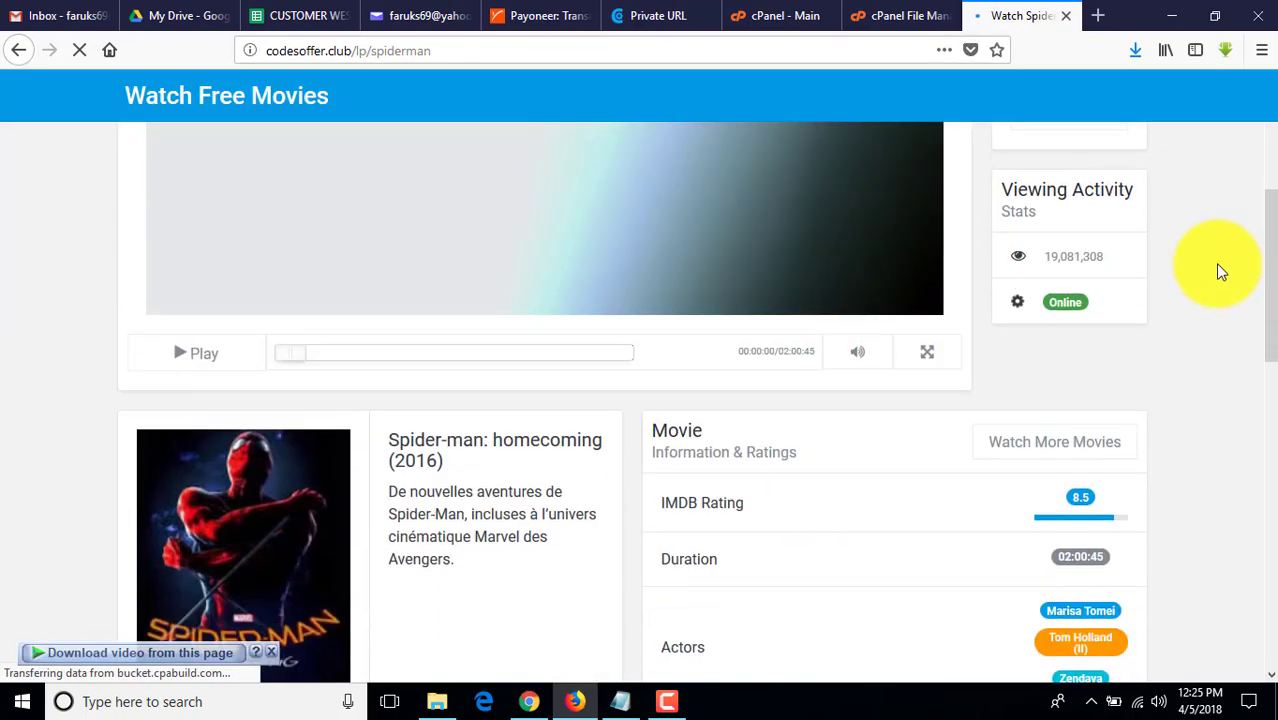
pyautogui.scroll(-3, 1220, 270)
pyautogui.scroll(-3, 1220, 266)
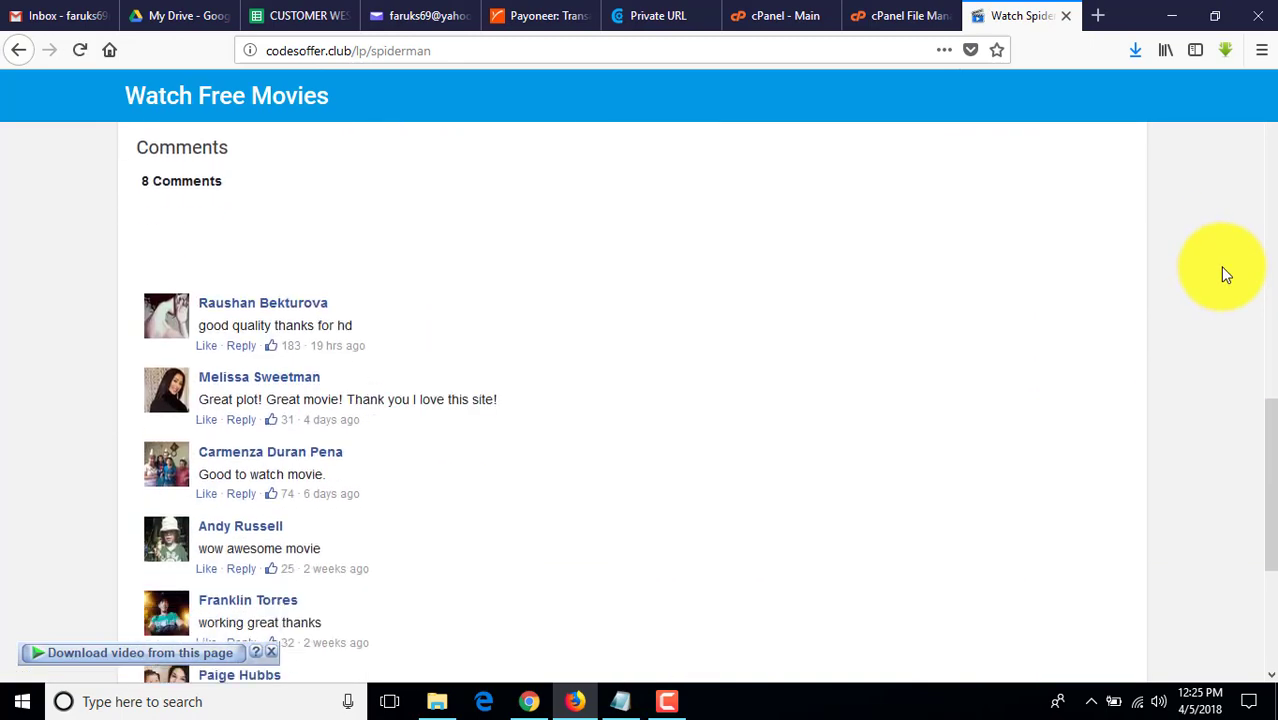
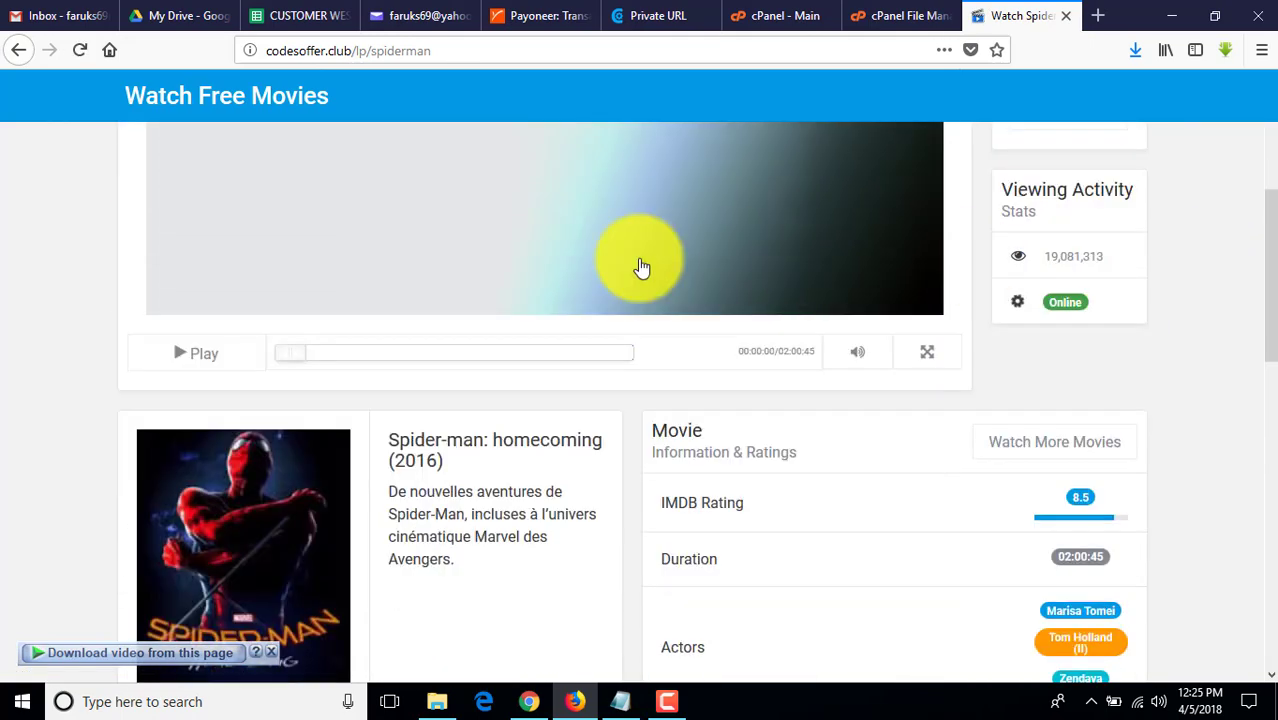
# Play the Spider-Man: Homecoming movie preview on the codesoffer.club landing page.
pyautogui.click(484, 282)
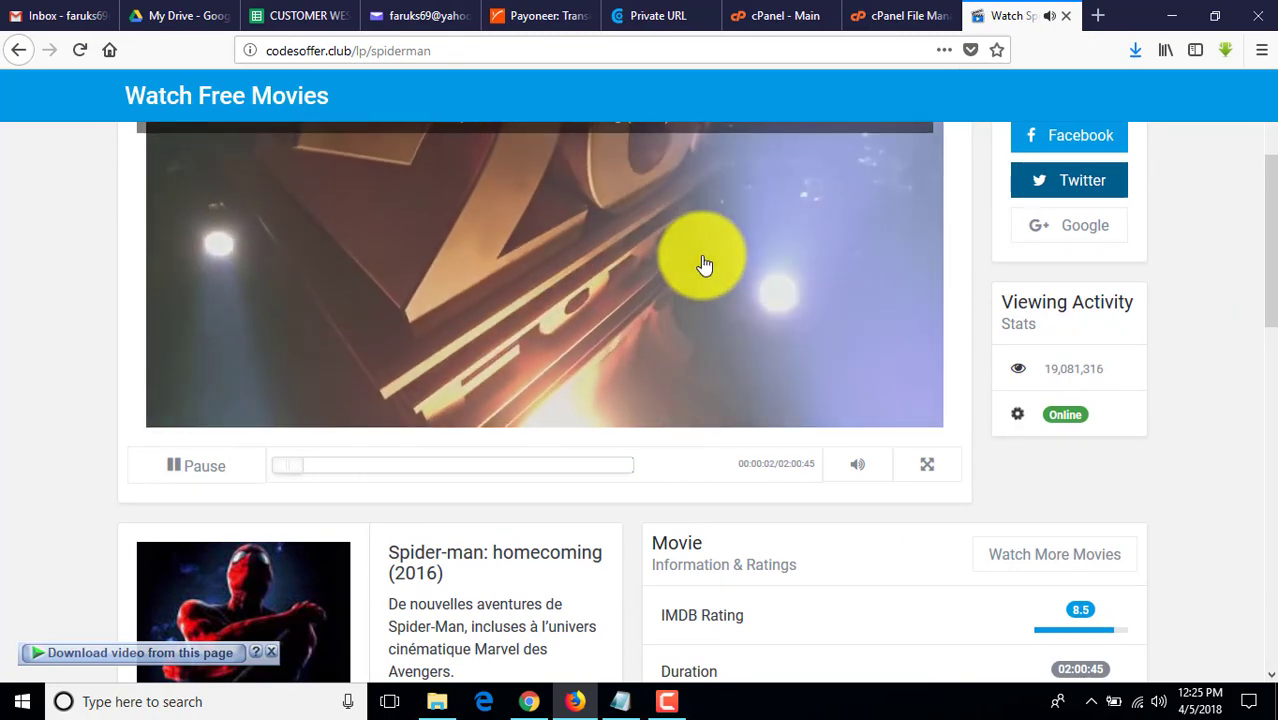
pyautogui.scroll(3, 787, 282)
pyautogui.scroll(-3, 800, 282)
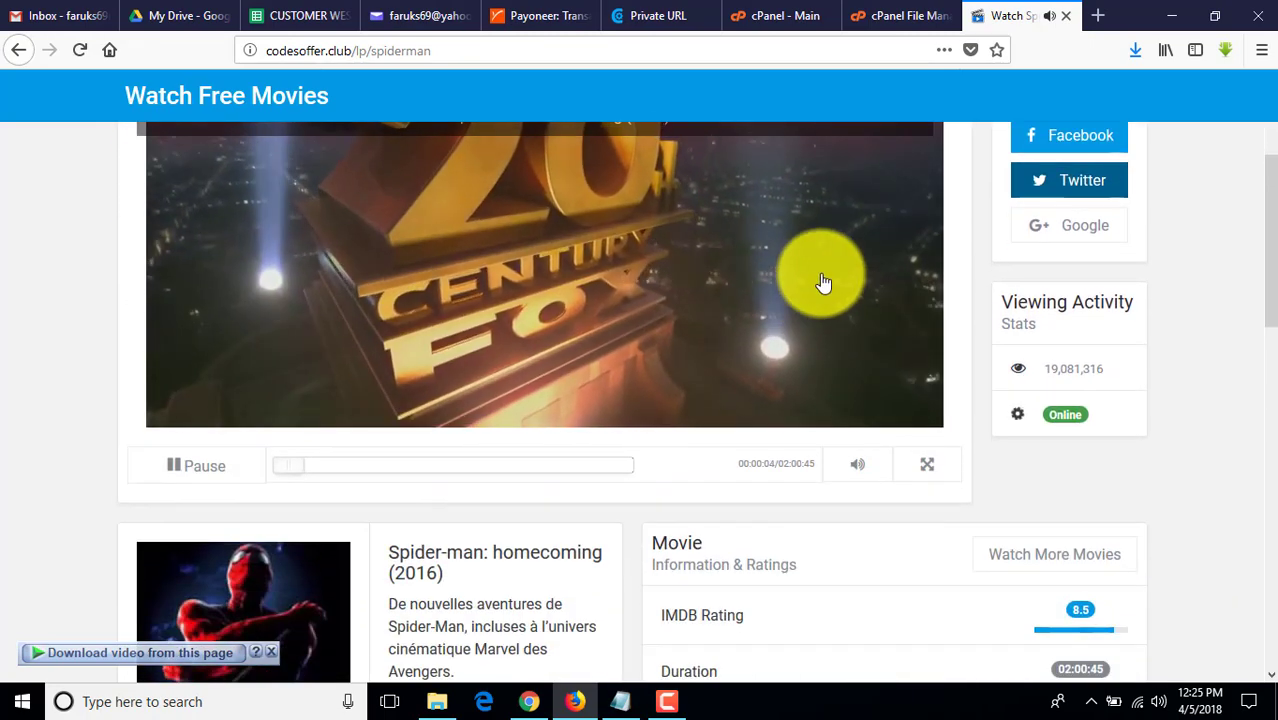
# Close the landing page and return to the Notepad list of landing page types to add 'Custom Movie landing page'.
pyautogui.click(1064, 17)
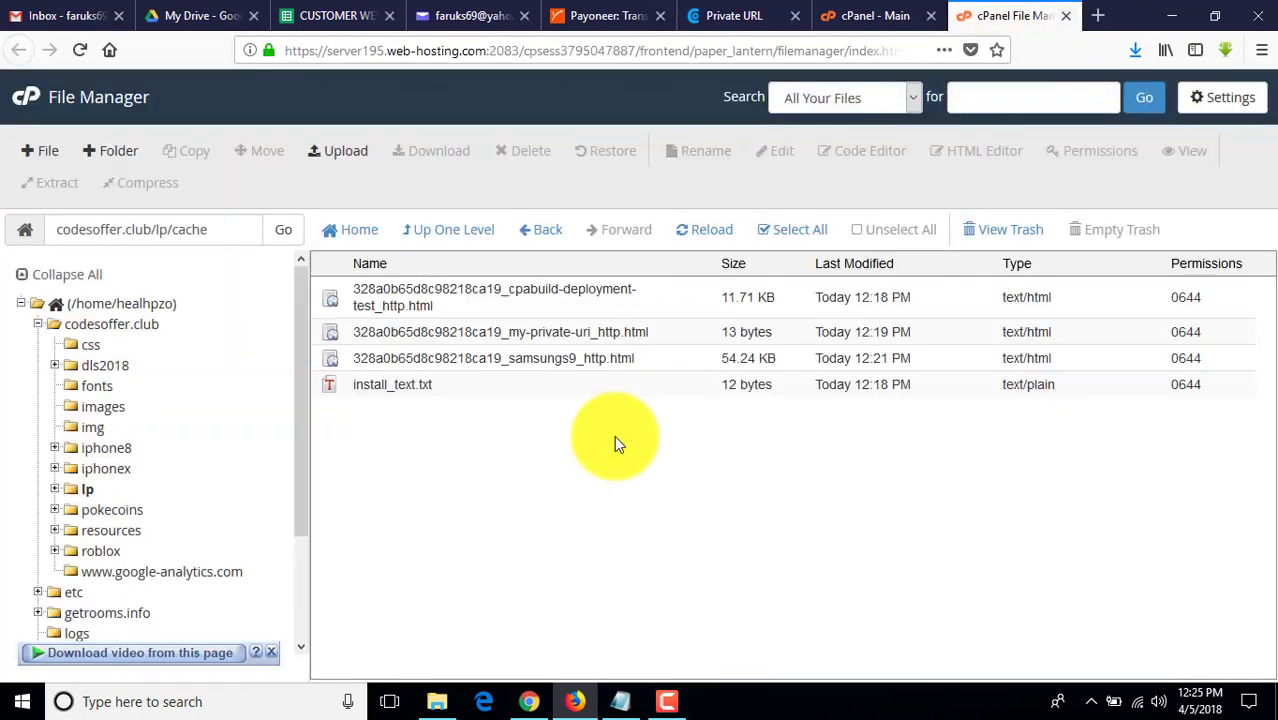
pyautogui.click(621, 697)
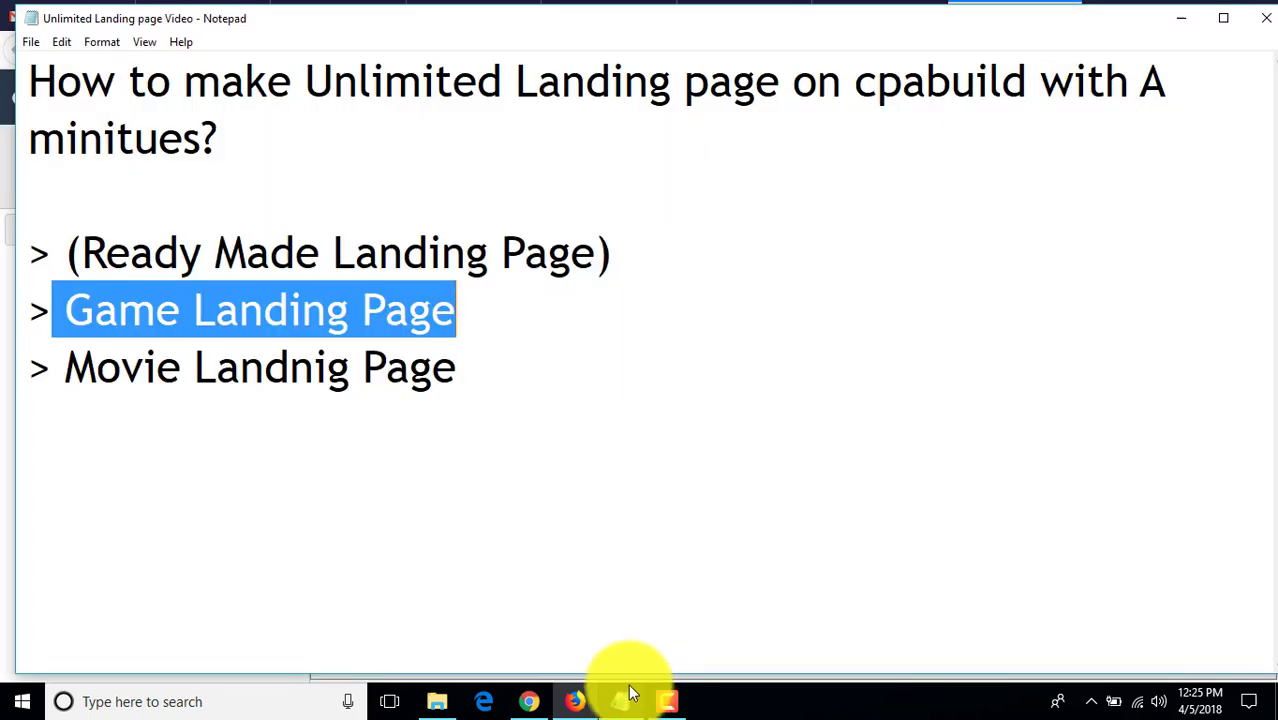
pyautogui.click(461, 321)
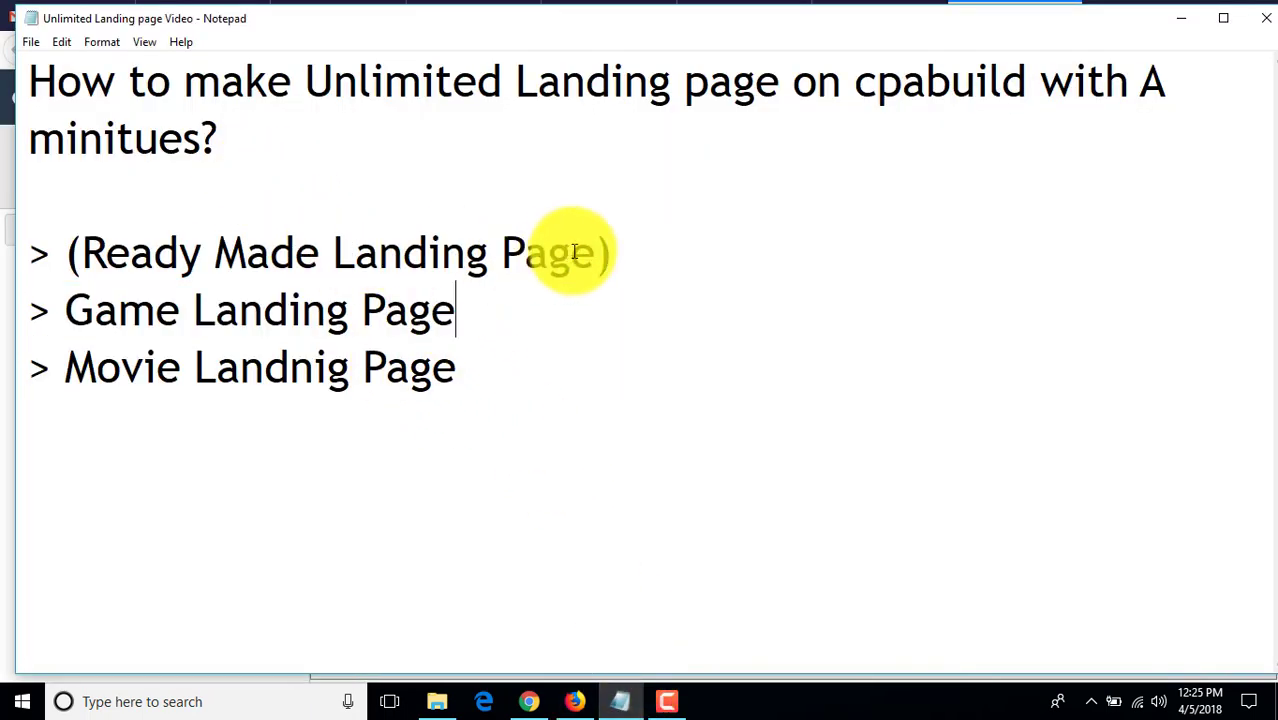
pyautogui.moveTo(43, 251); pyautogui.dragTo(464, 383)
pyautogui.click(459, 383)
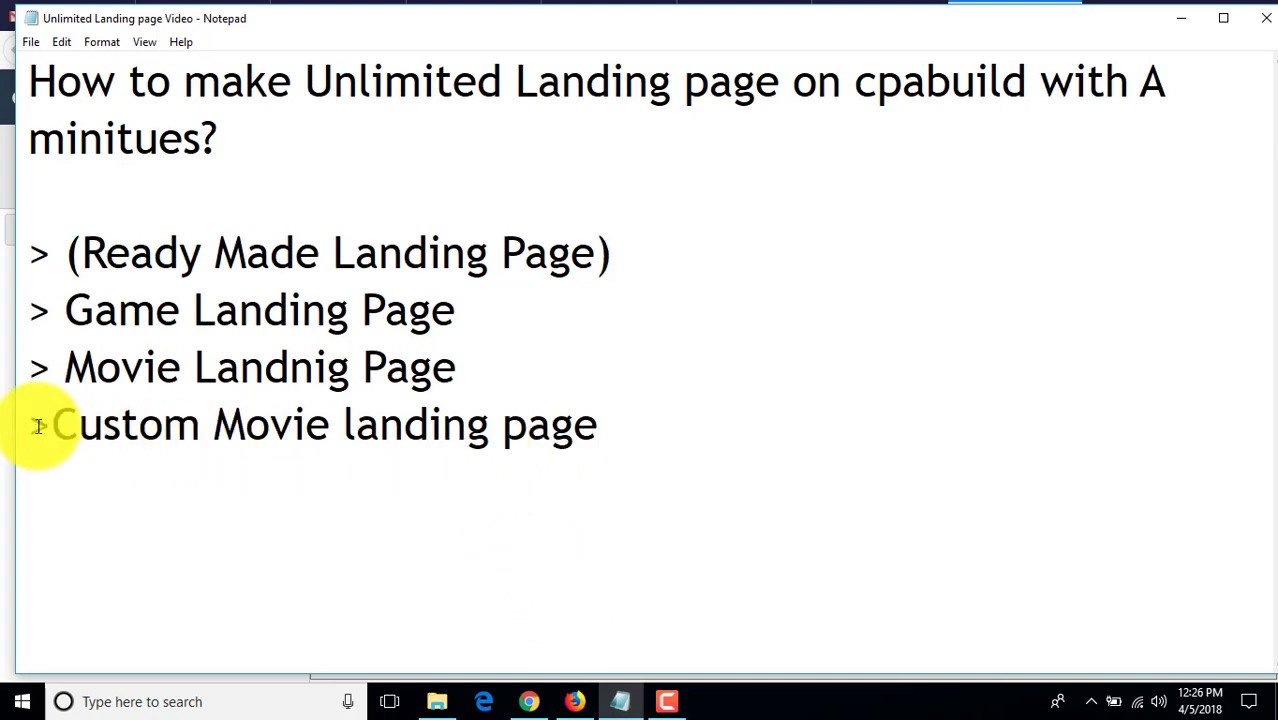
# Return to CPABuild's Private URL page and open Templates > Build/Modify Template.
pyautogui.click(529, 699)
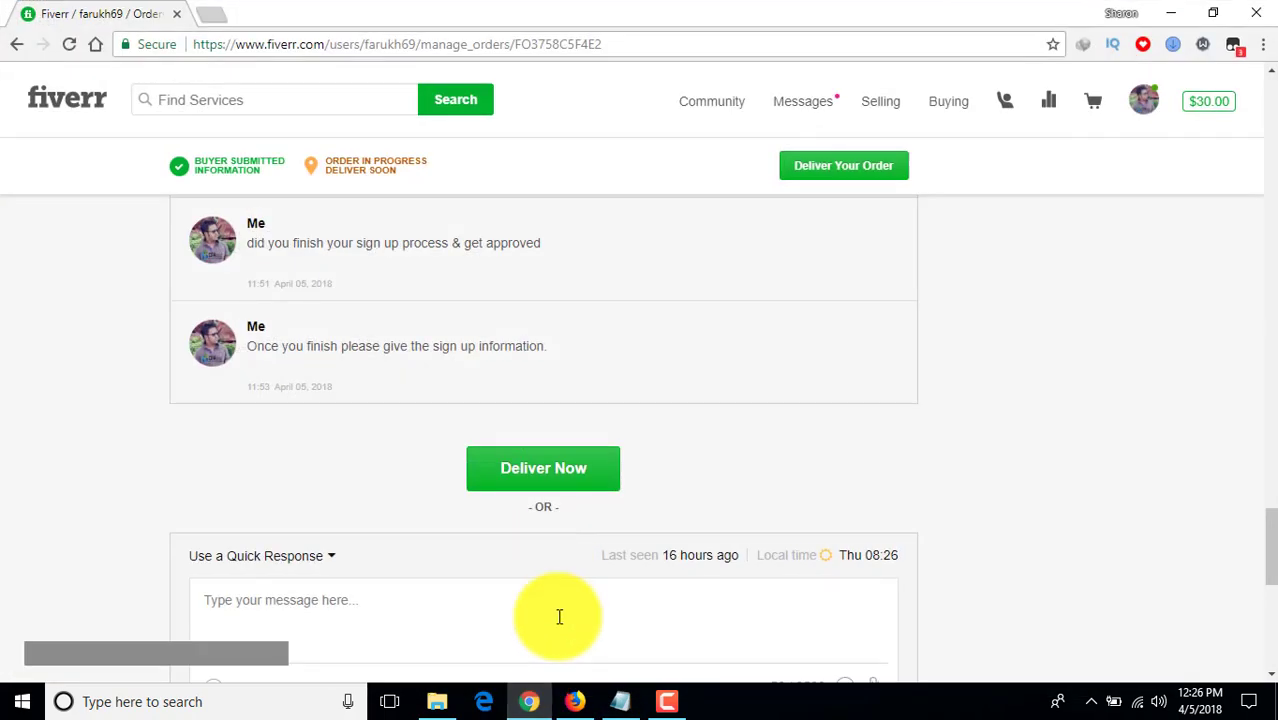
pyautogui.click(574, 702)
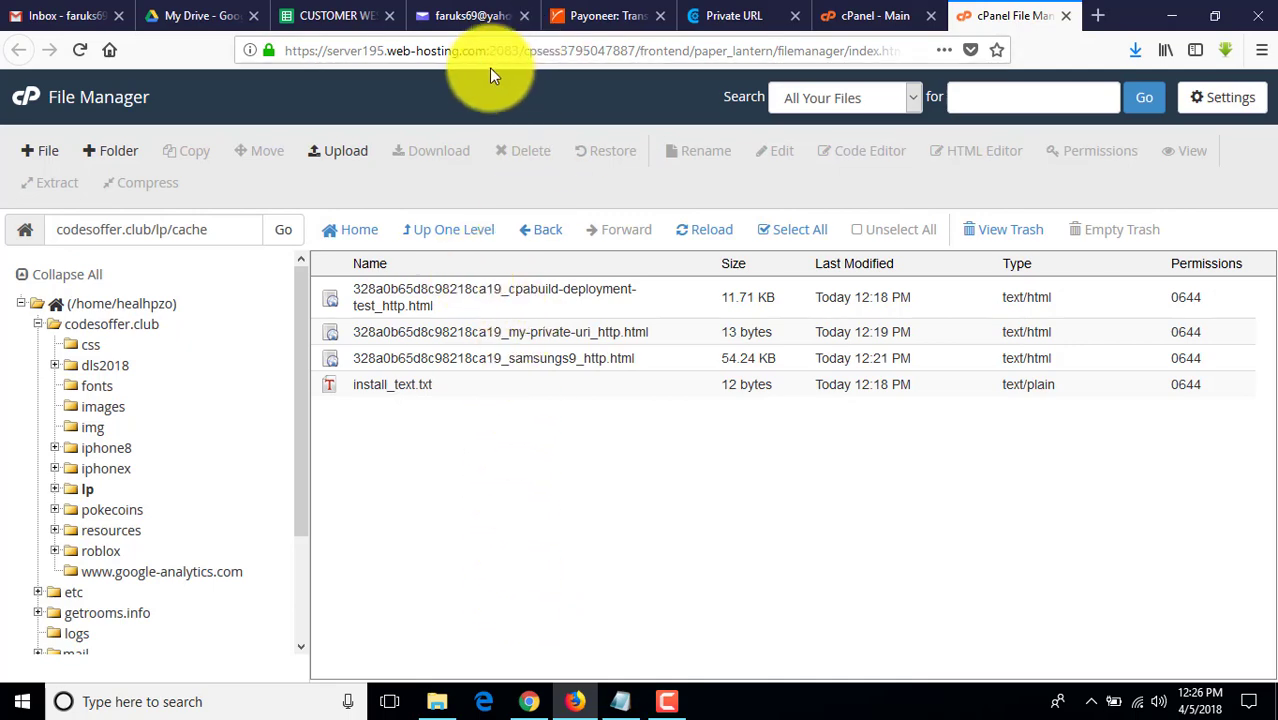
pyautogui.click(787, 12)
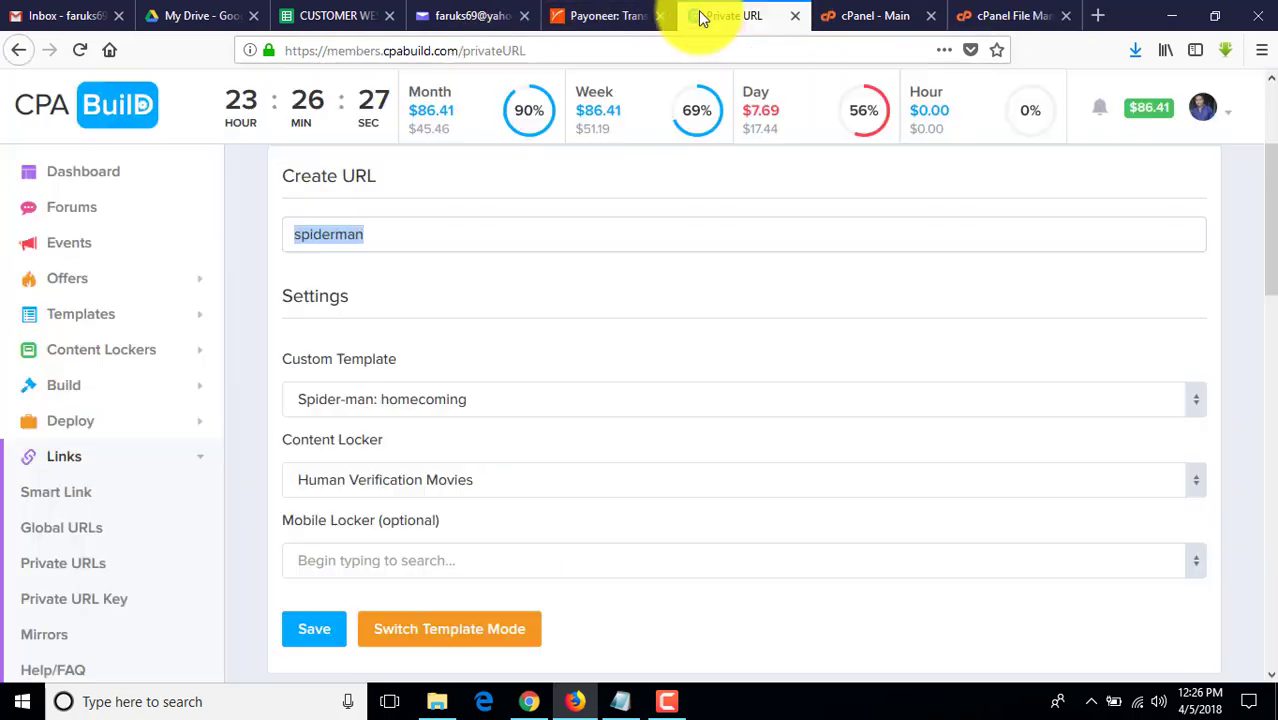
pyautogui.click(93, 313)
pyautogui.click(106, 354)
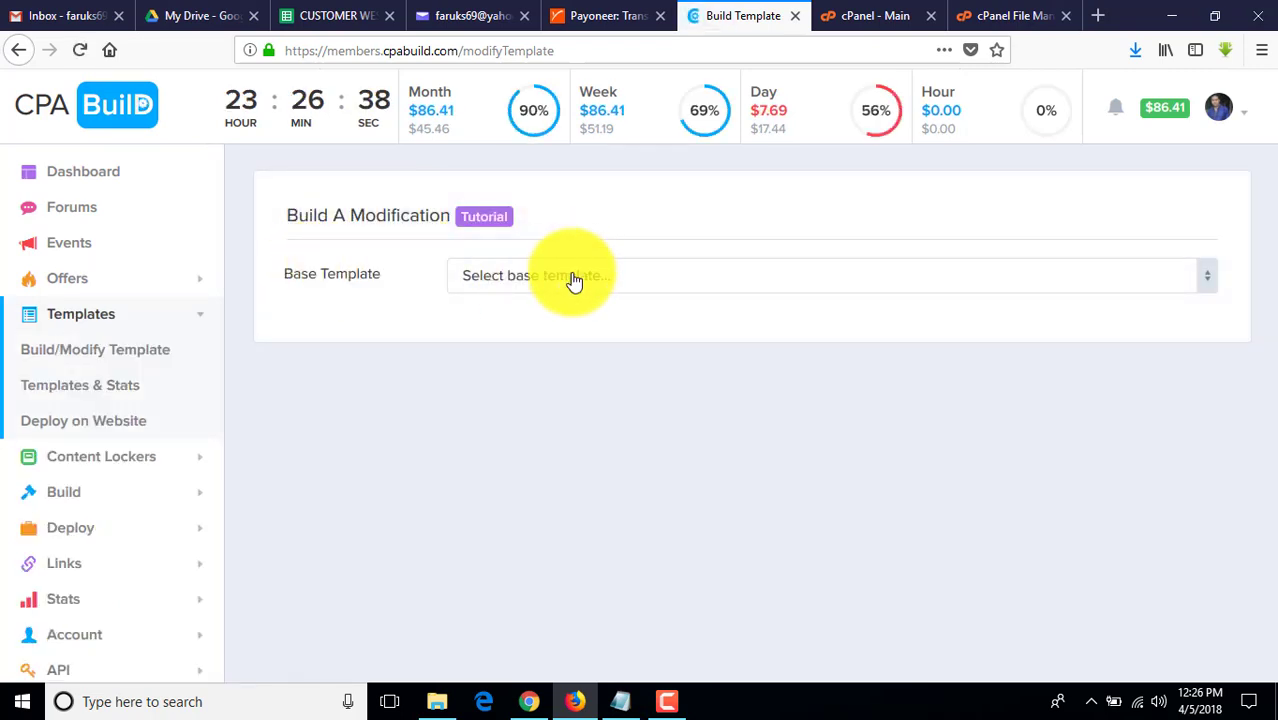
# Choose Movies as the base template, keeping Modification on Create New.
pyautogui.click(574, 281)
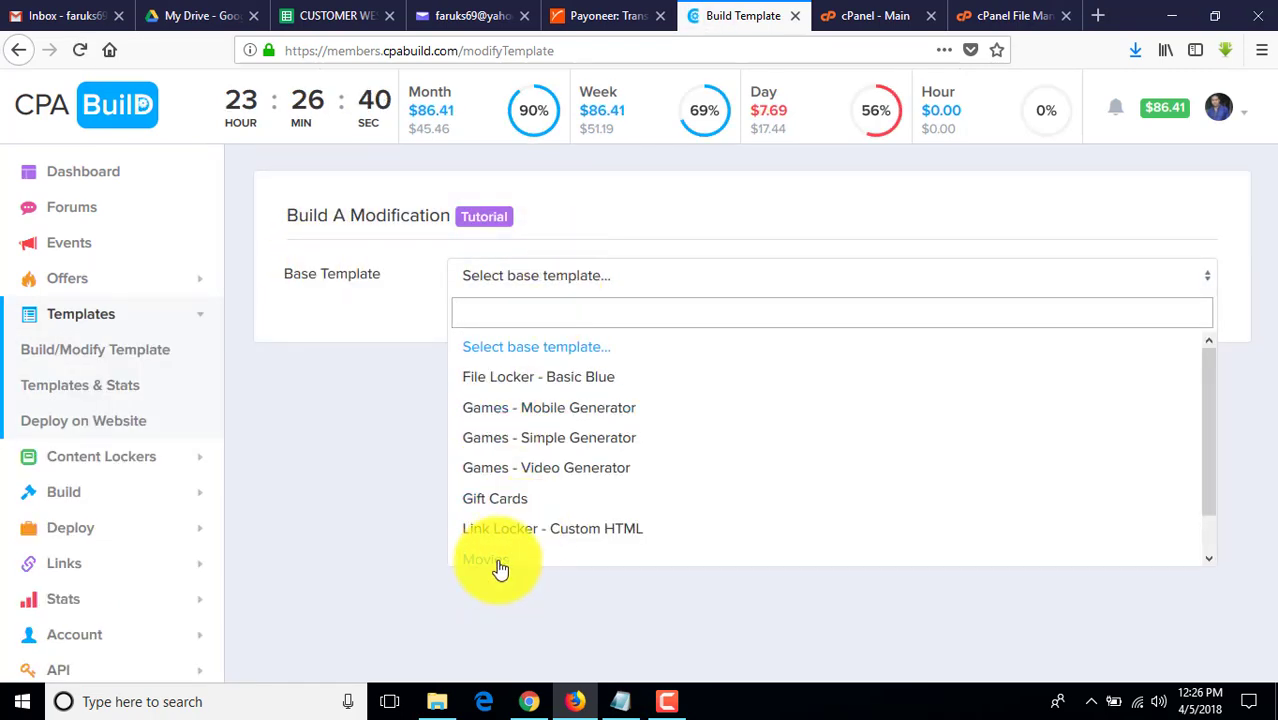
pyautogui.click(500, 566)
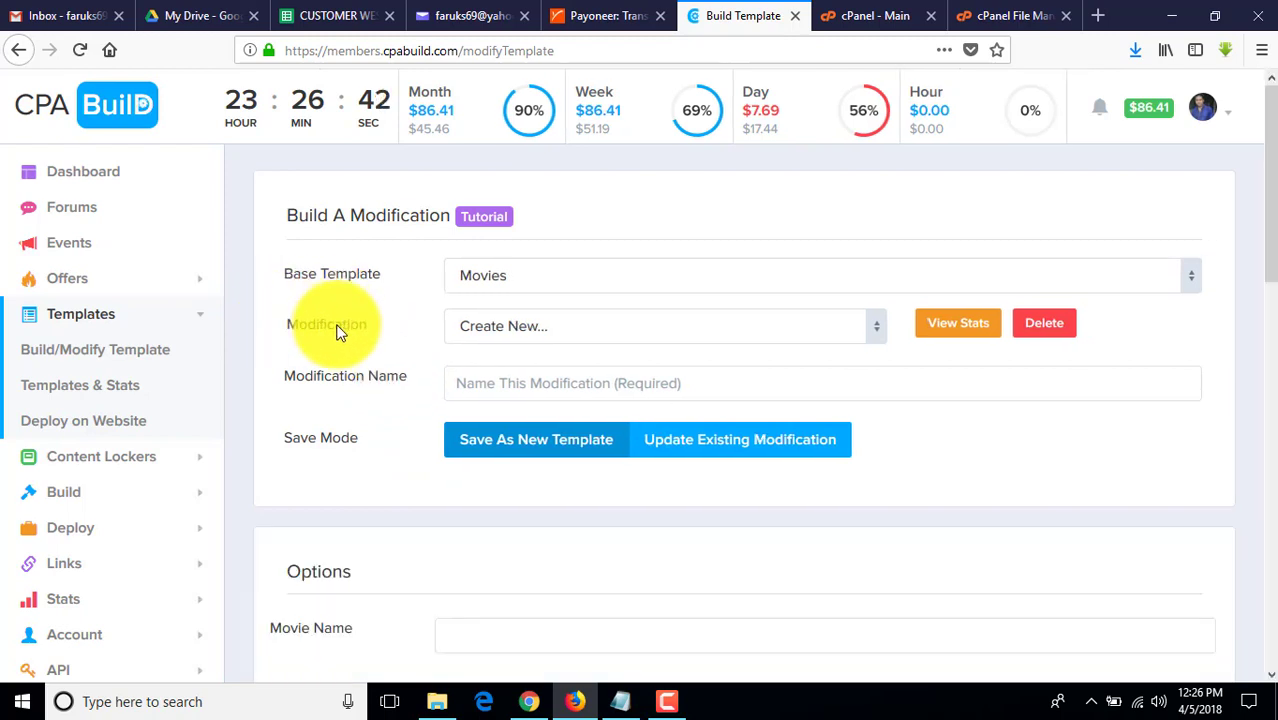
pyautogui.click(476, 328)
pyautogui.click(391, 345)
pyautogui.click(486, 384)
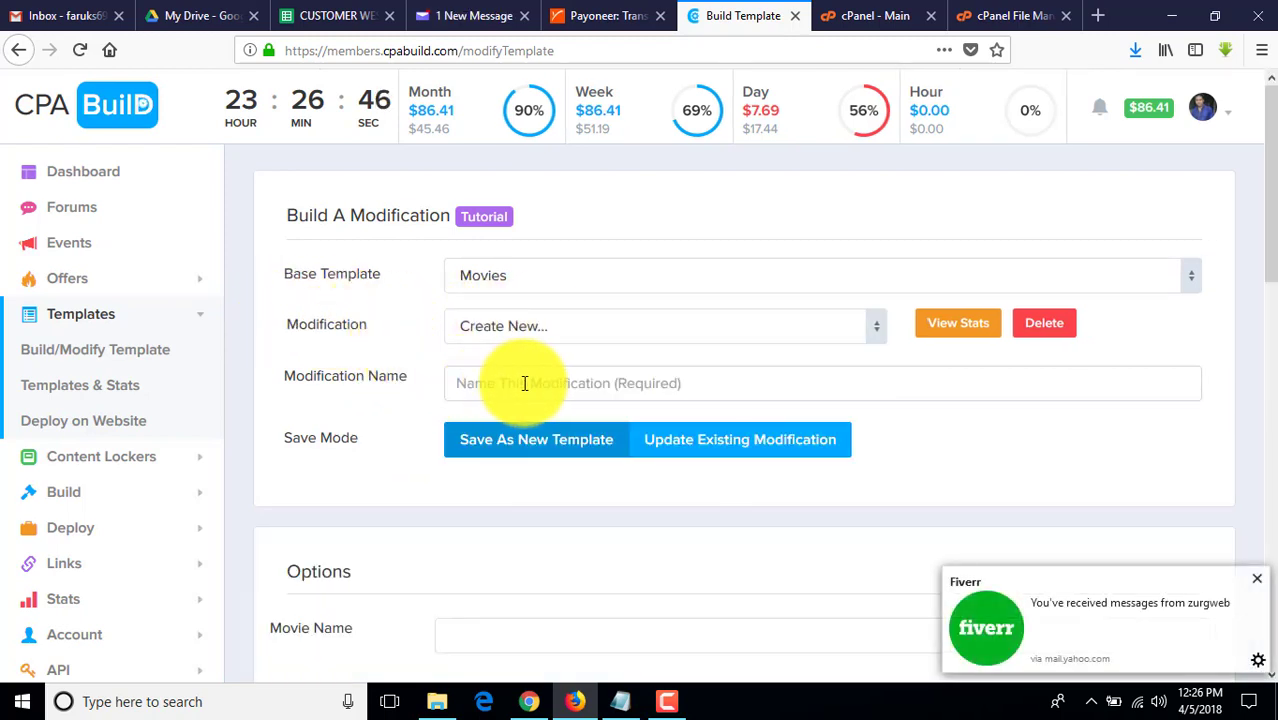
pyautogui.click(1256, 579)
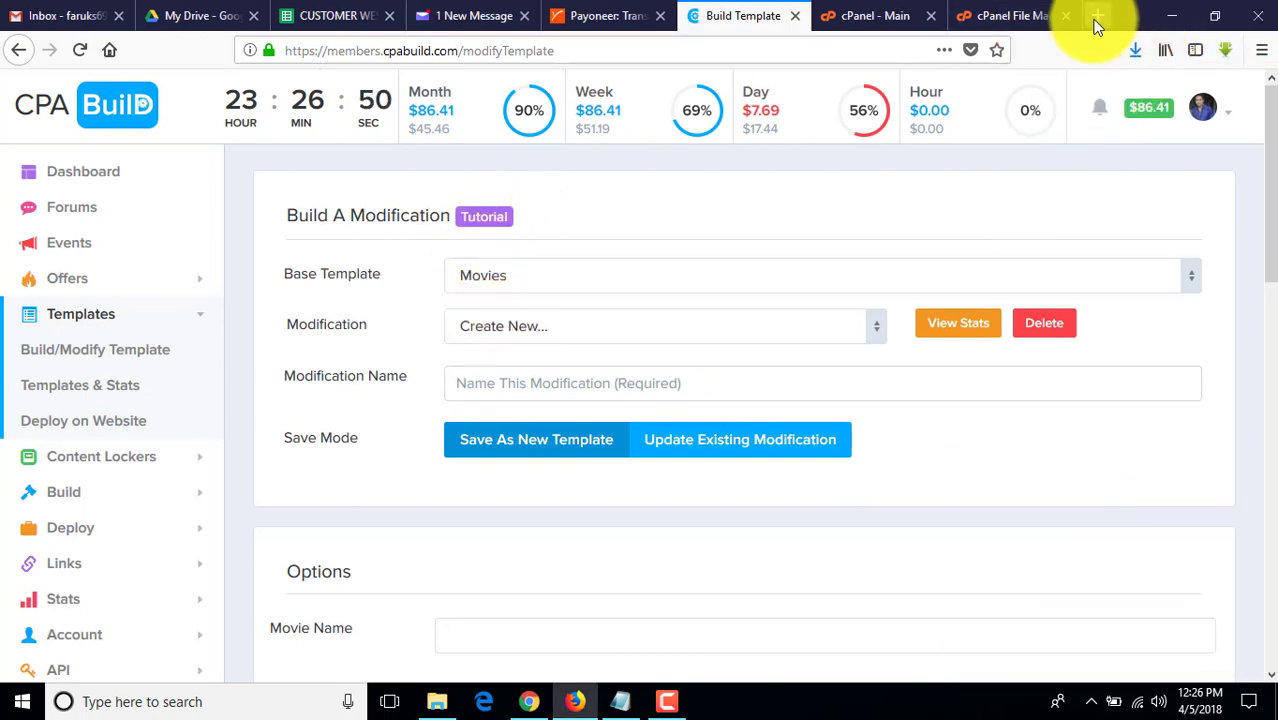
# Search Google for 'top movie for tis week' and open Box Office Mojo's weekend chart.
pyautogui.click(1097, 18)
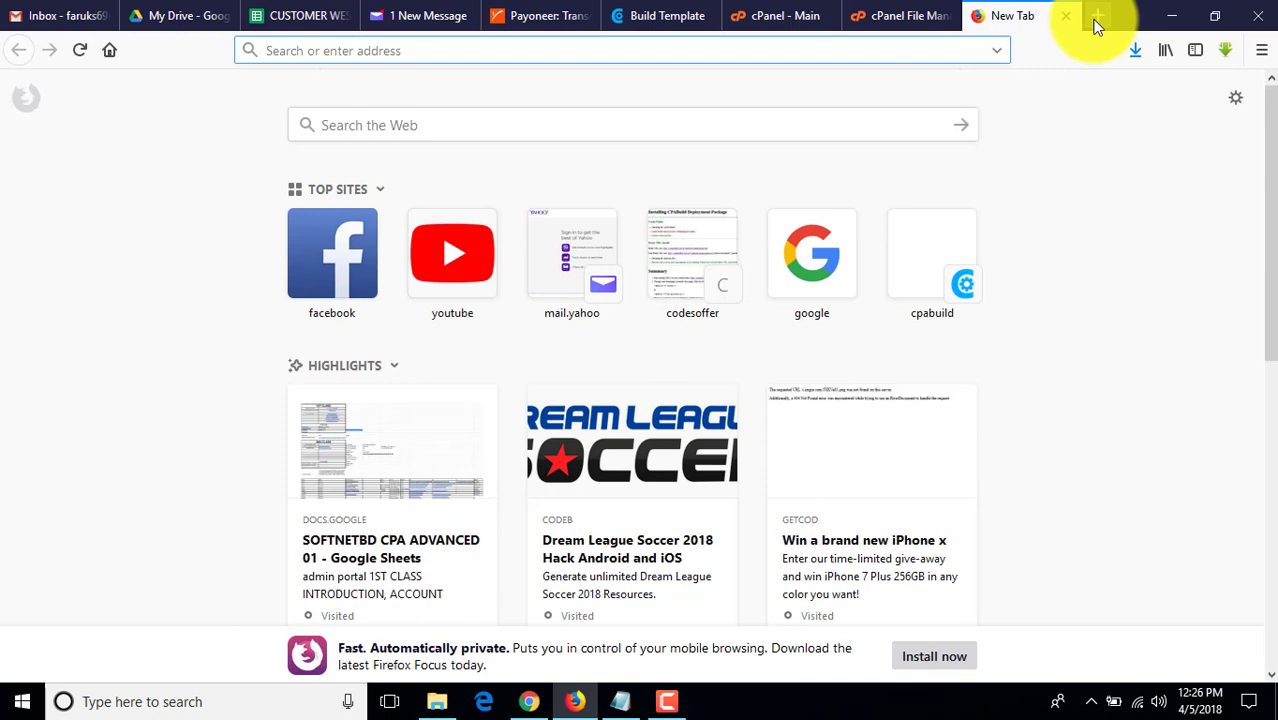
pyautogui.write('top movie')
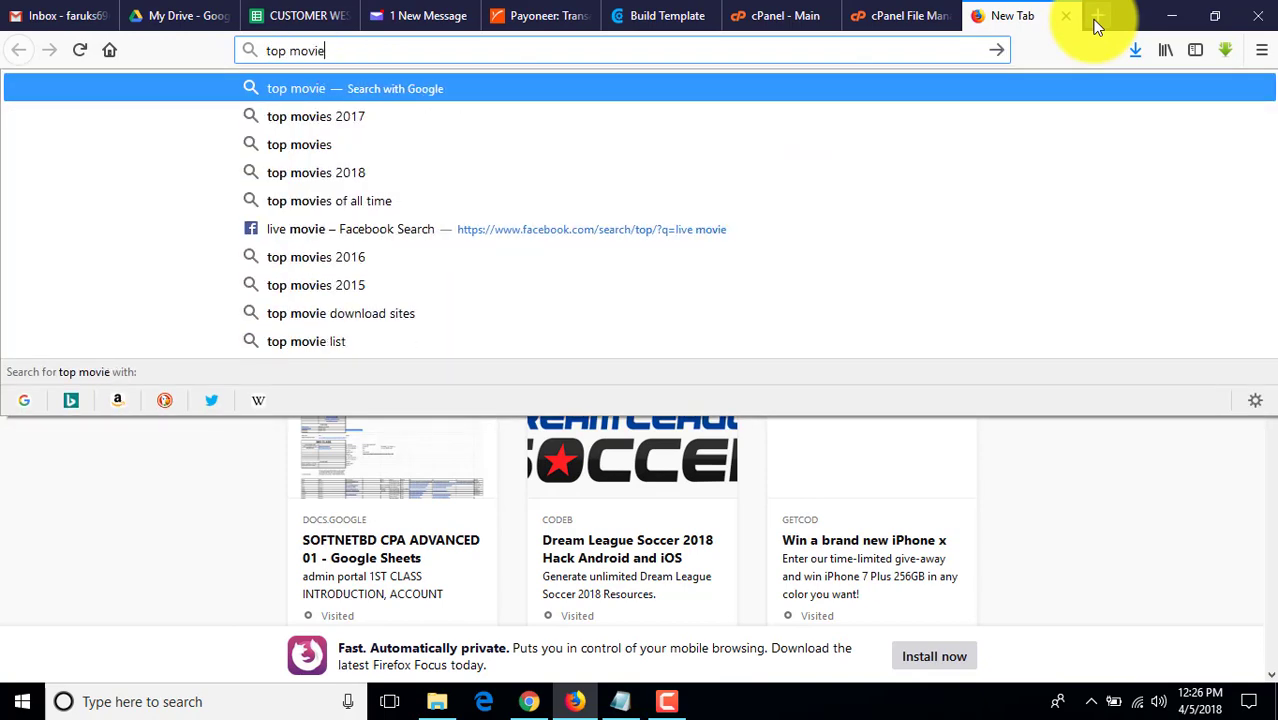
pyautogui.write(' for tis week')
pyautogui.press('Return')
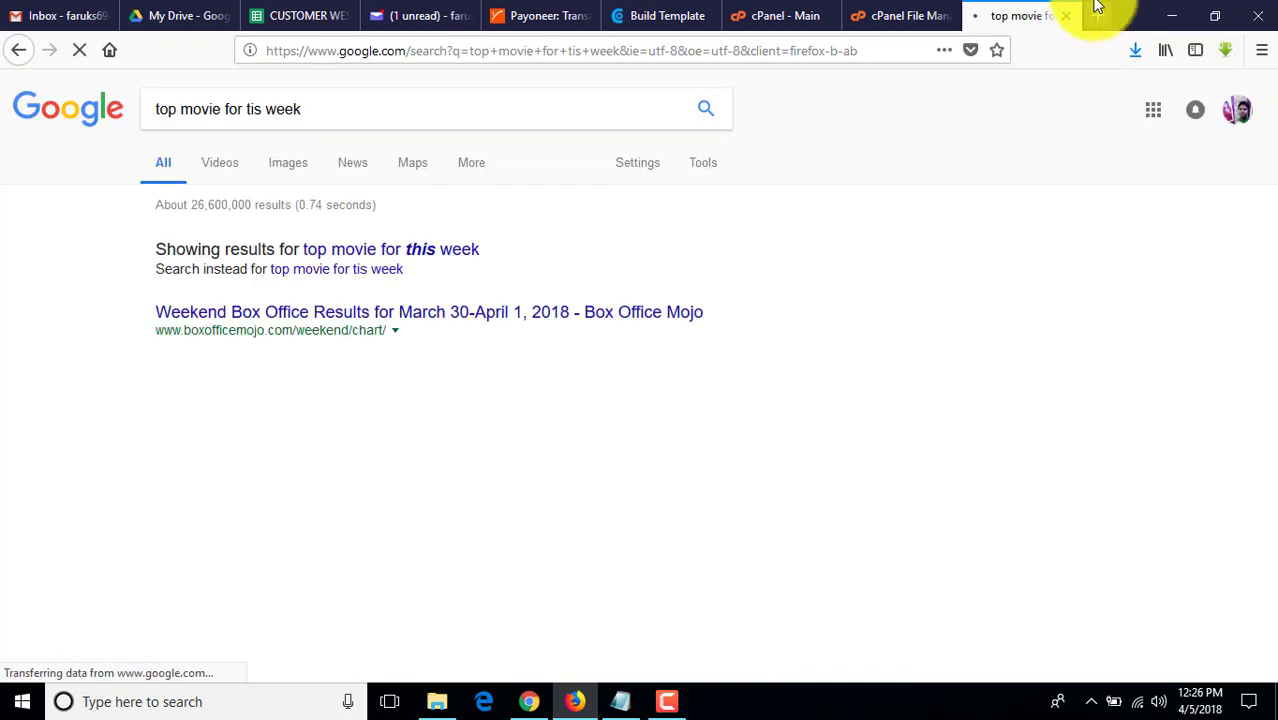
pyautogui.click(322, 311)
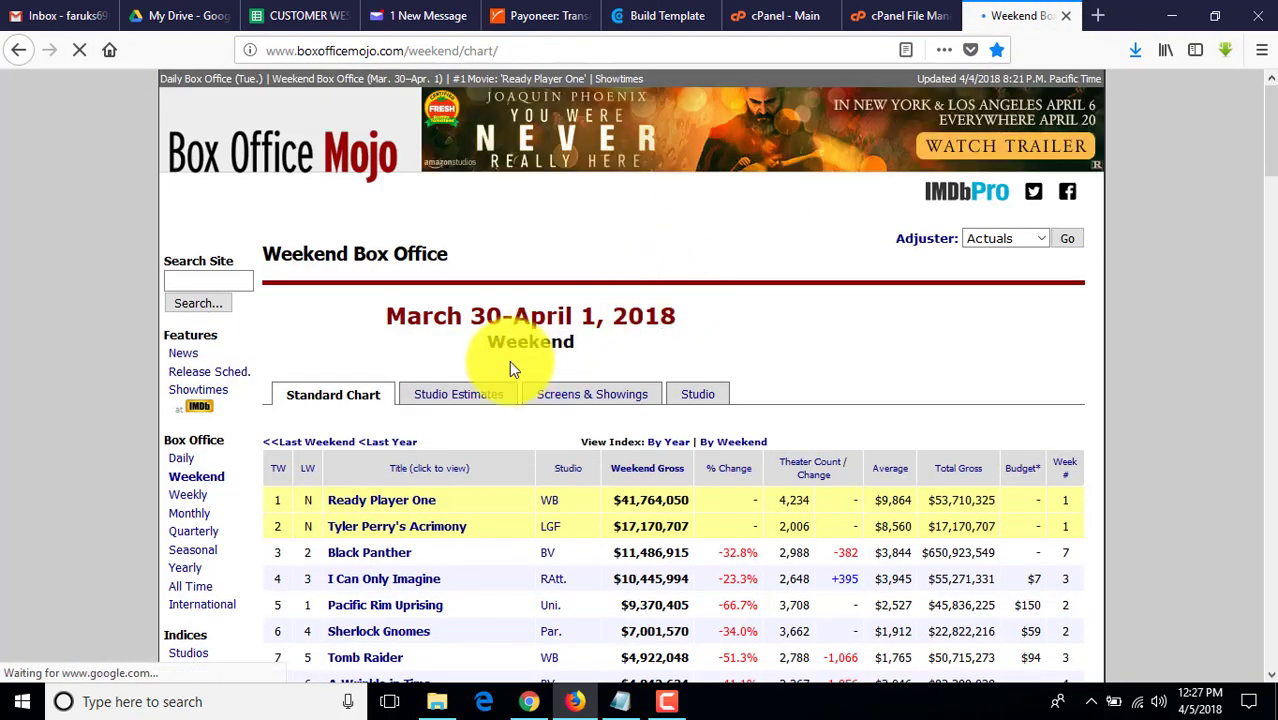
# Open Ready Player One's Box Office Mojo page from the weekend chart in a new tab.
pyautogui.scroll(-3, 509, 370)
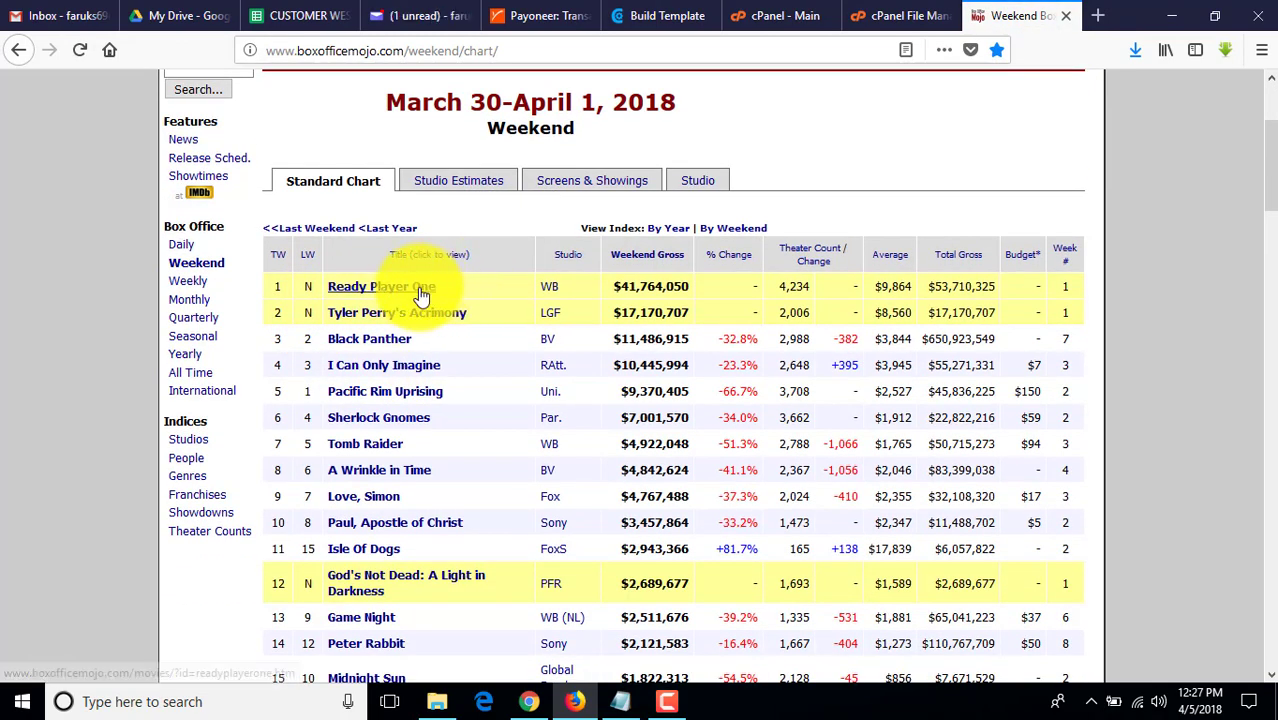
pyautogui.middleClick(417, 291)
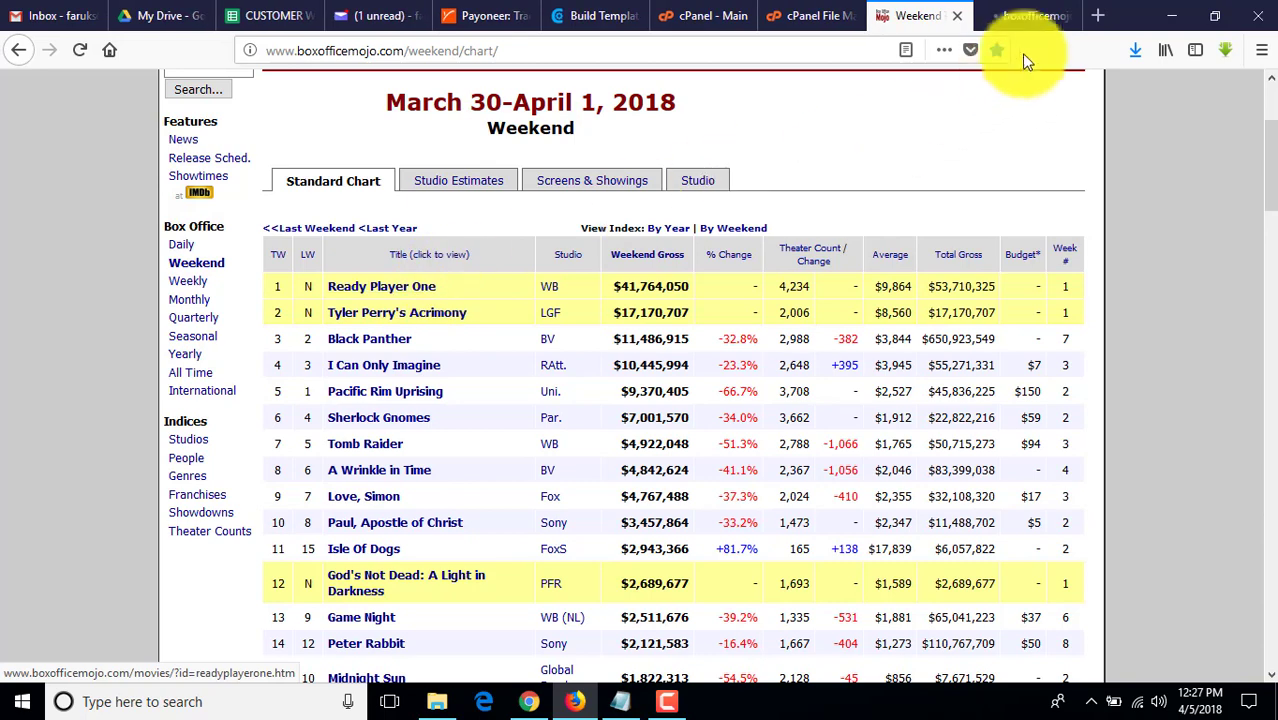
pyautogui.click(1024, 14)
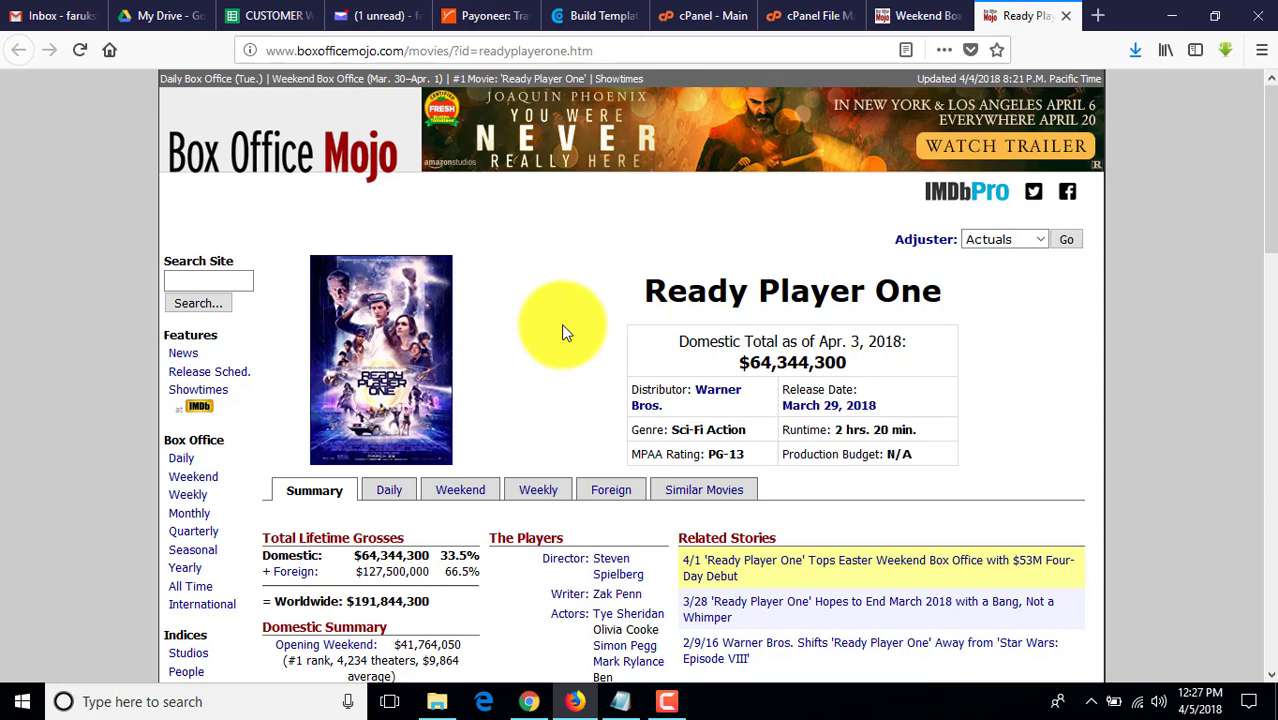
# Copy the 'Ready Player One' title and search Google for it in a new tab.
pyautogui.scroll(-3, 540, 335)
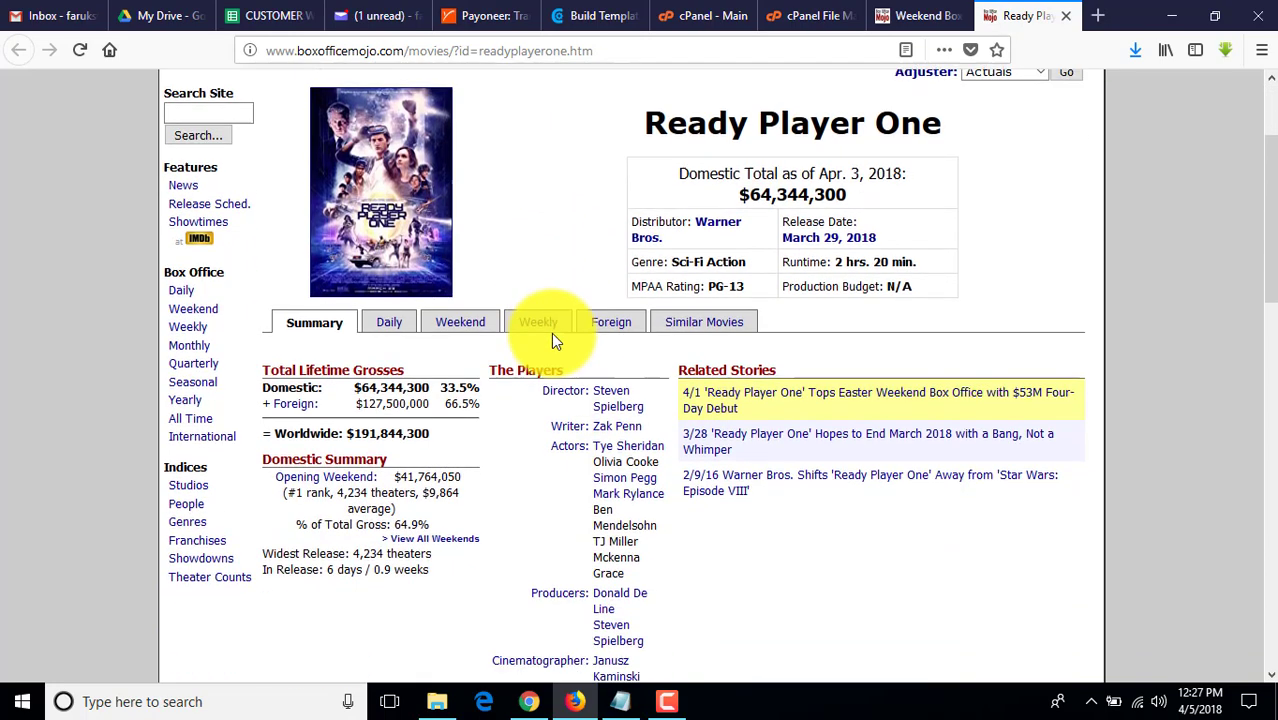
pyautogui.scroll(3, 526, 318)
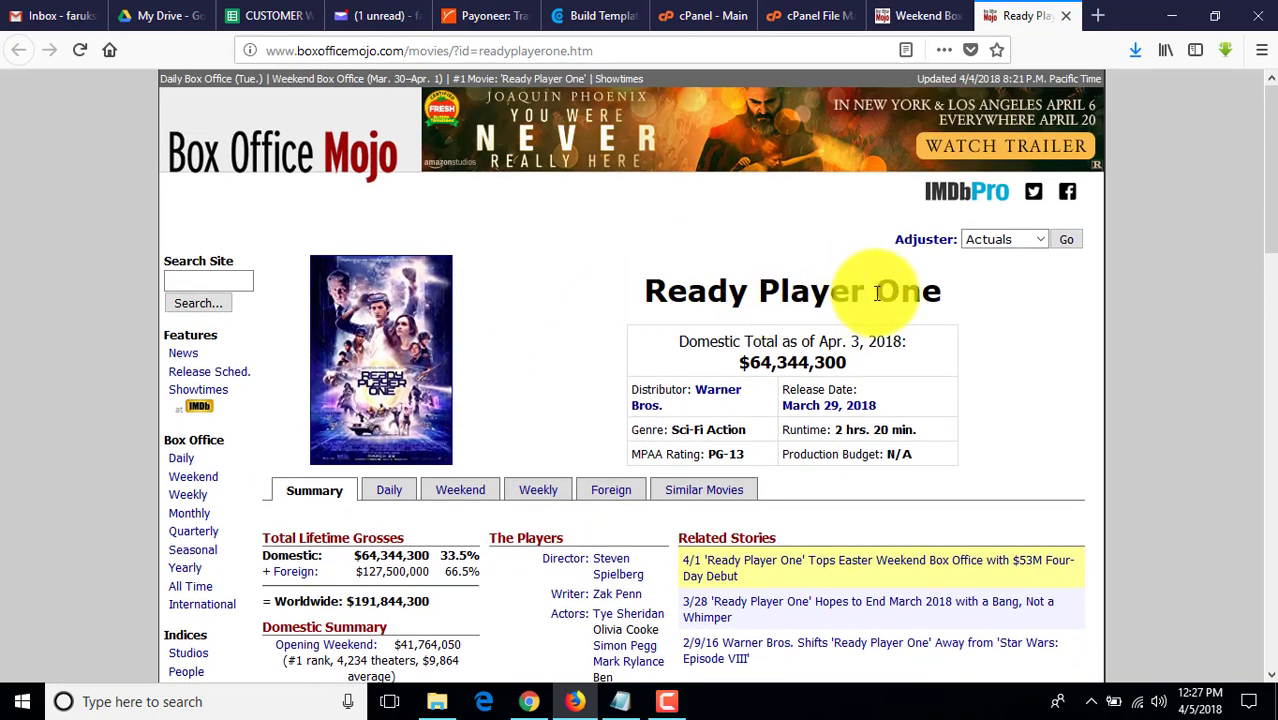
pyautogui.moveTo(936, 291); pyautogui.dragTo(703, 277)
pyautogui.hotkey('ctrl', 'c')
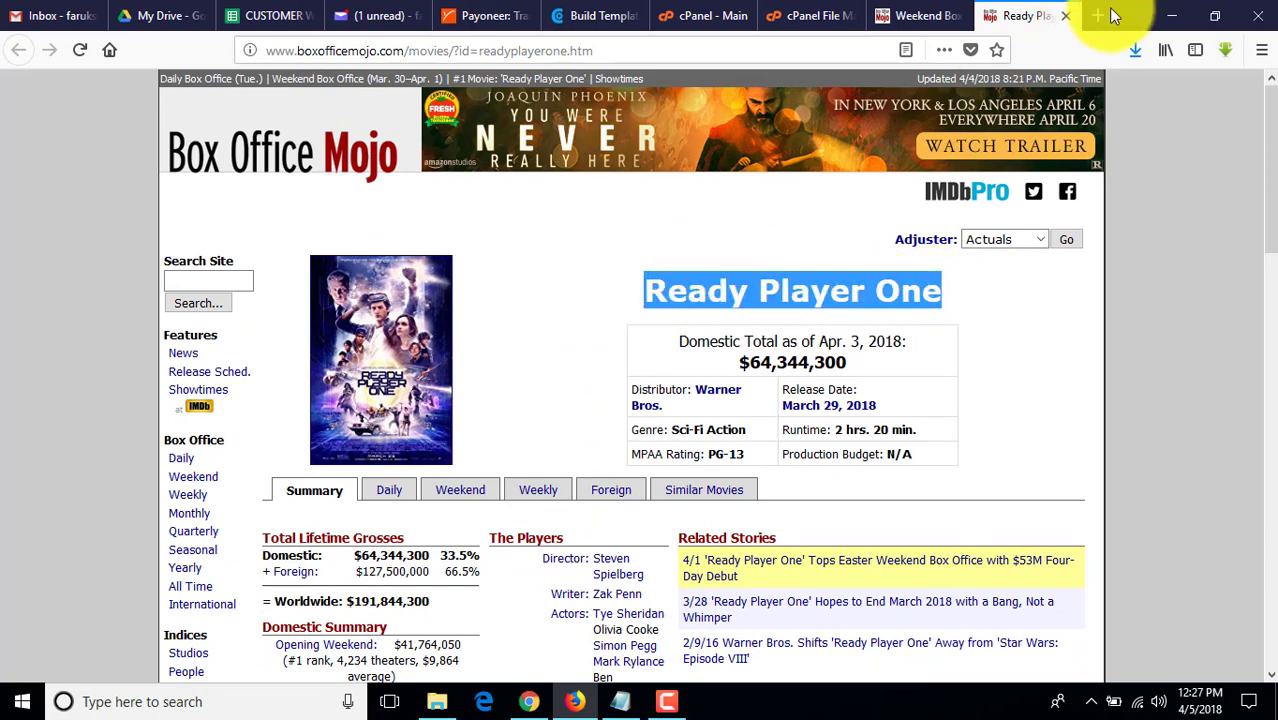
pyautogui.click(1097, 15)
pyautogui.hotkey('ctrl', 'v')
pyautogui.press('Return')
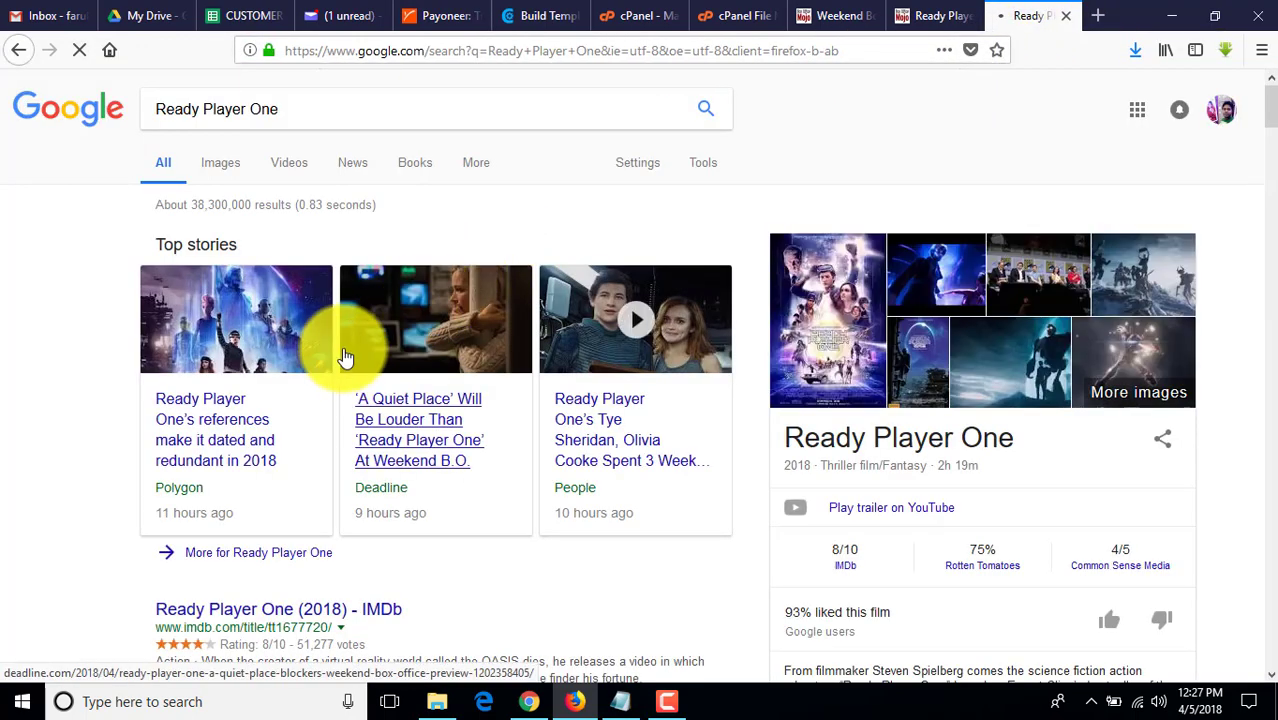
# Open the IMDb result in the background and preview the tall neon Ready Player One poster in Google Images.
pyautogui.scroll(-3, 350, 355)
pyautogui.middleClick(318, 398)
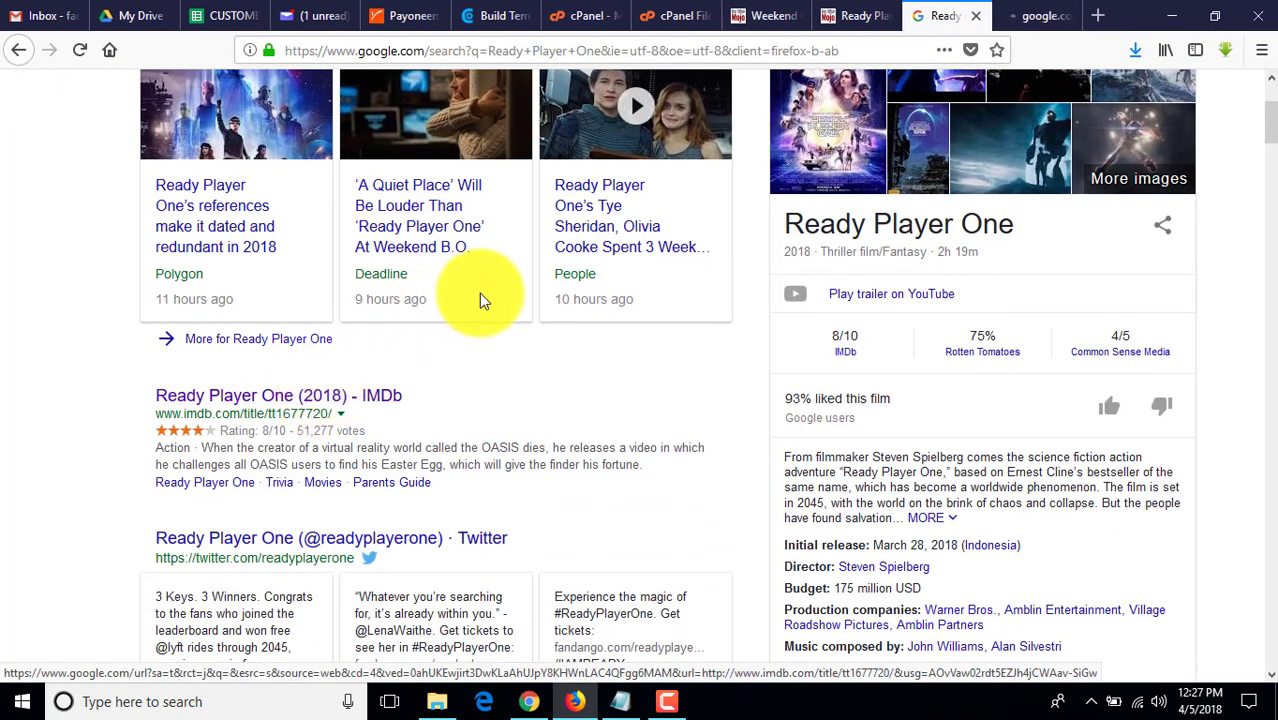
pyautogui.scroll(3, 531, 323)
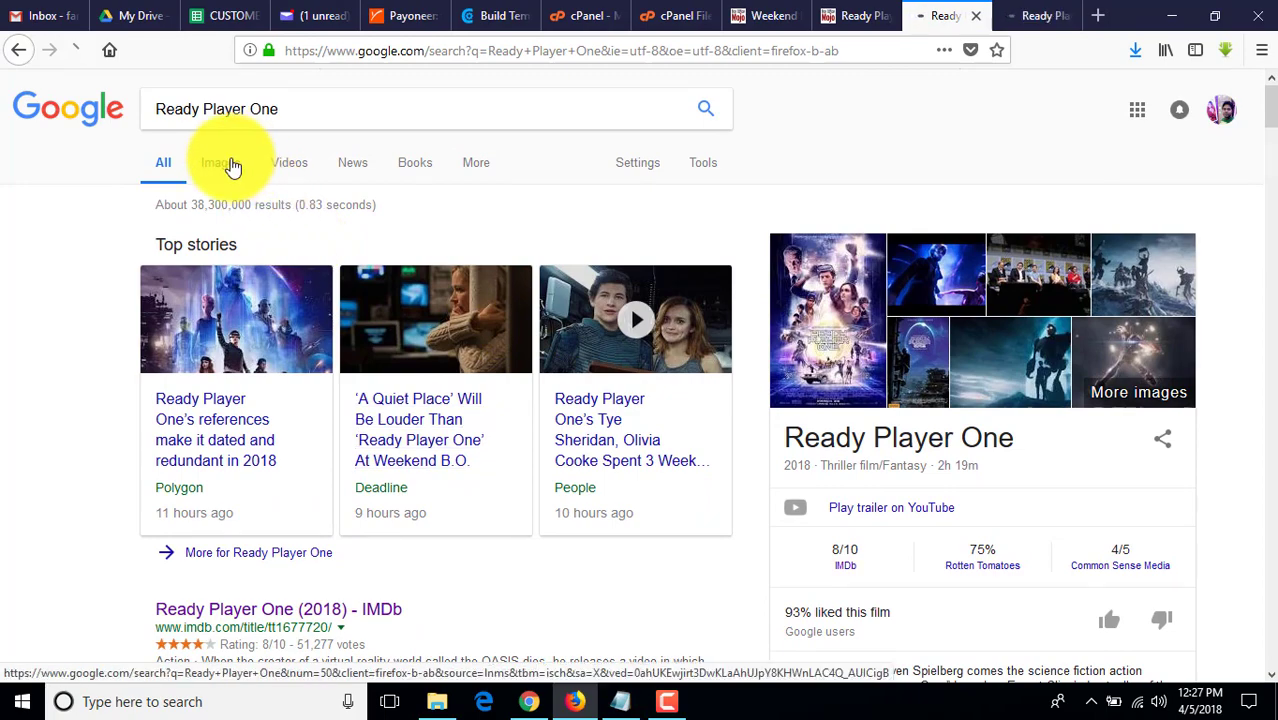
pyautogui.click(232, 166)
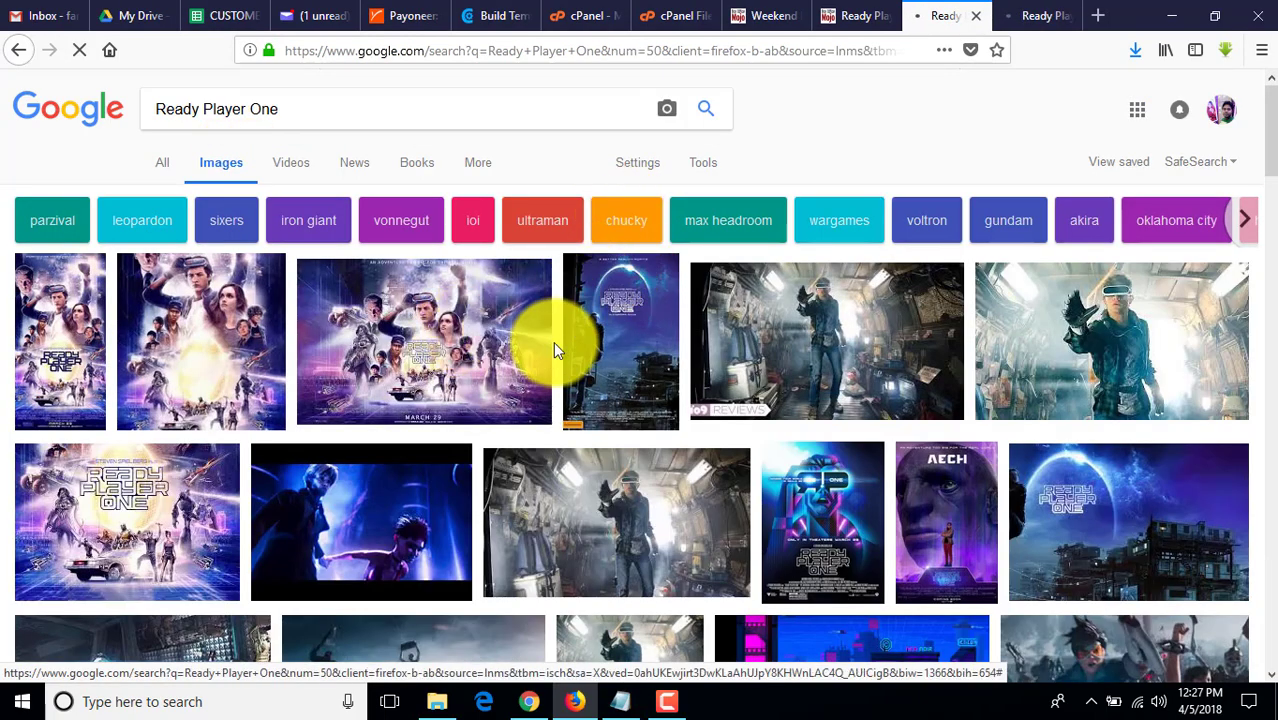
pyautogui.click(406, 337)
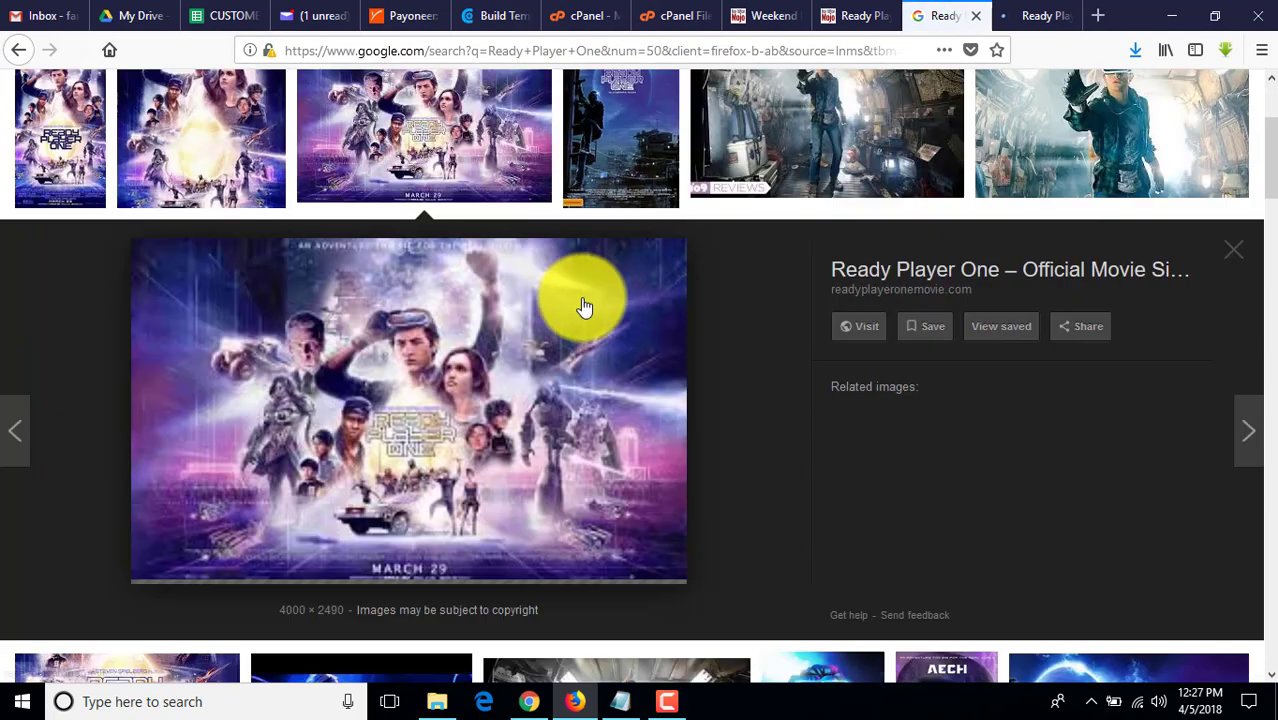
pyautogui.scroll(-3, 712, 266)
pyautogui.scroll(-5, 712, 266)
pyautogui.click(803, 198)
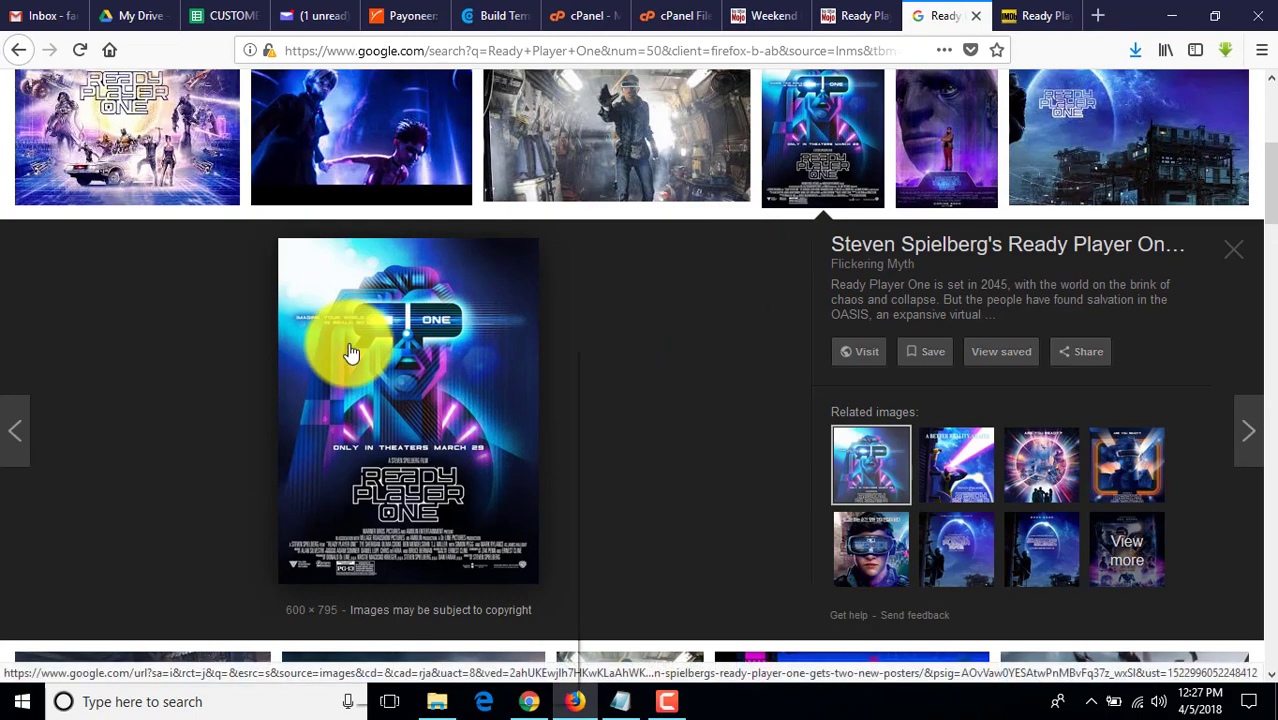
# Save the poster to the Desktop, then select the film title on its IMDb page.
pyautogui.rightClick(350, 350)
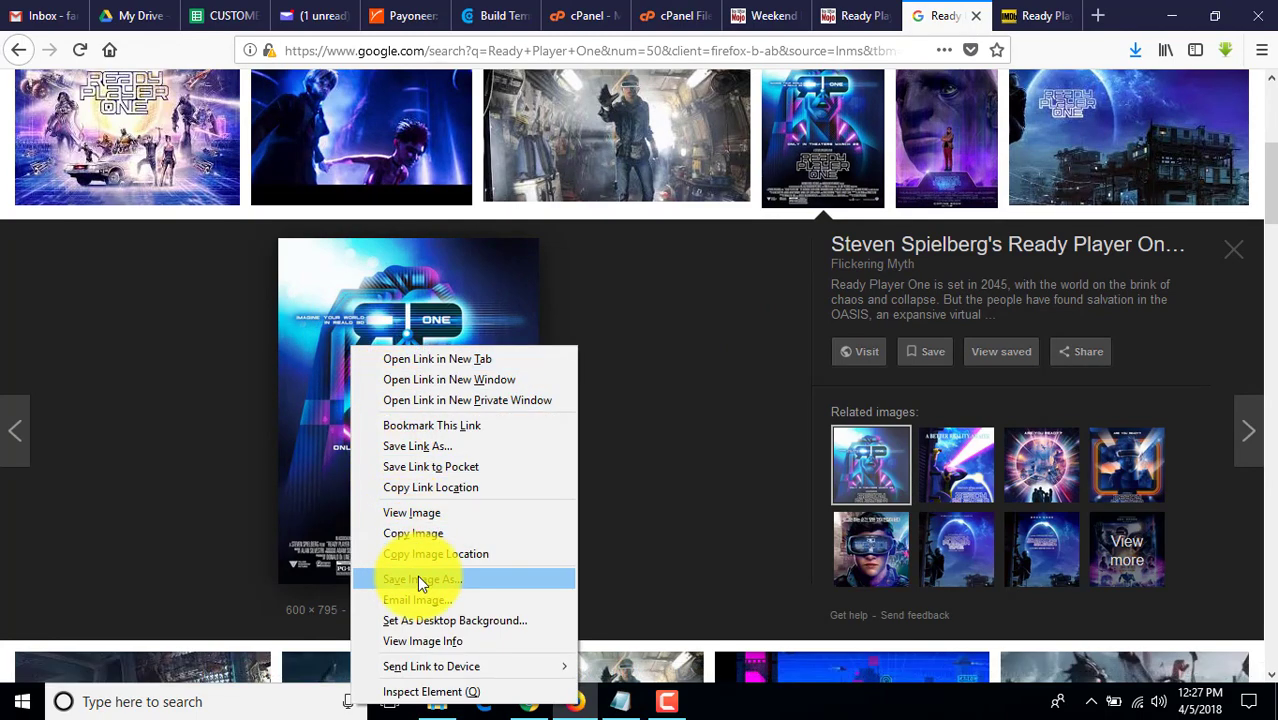
pyautogui.click(417, 577)
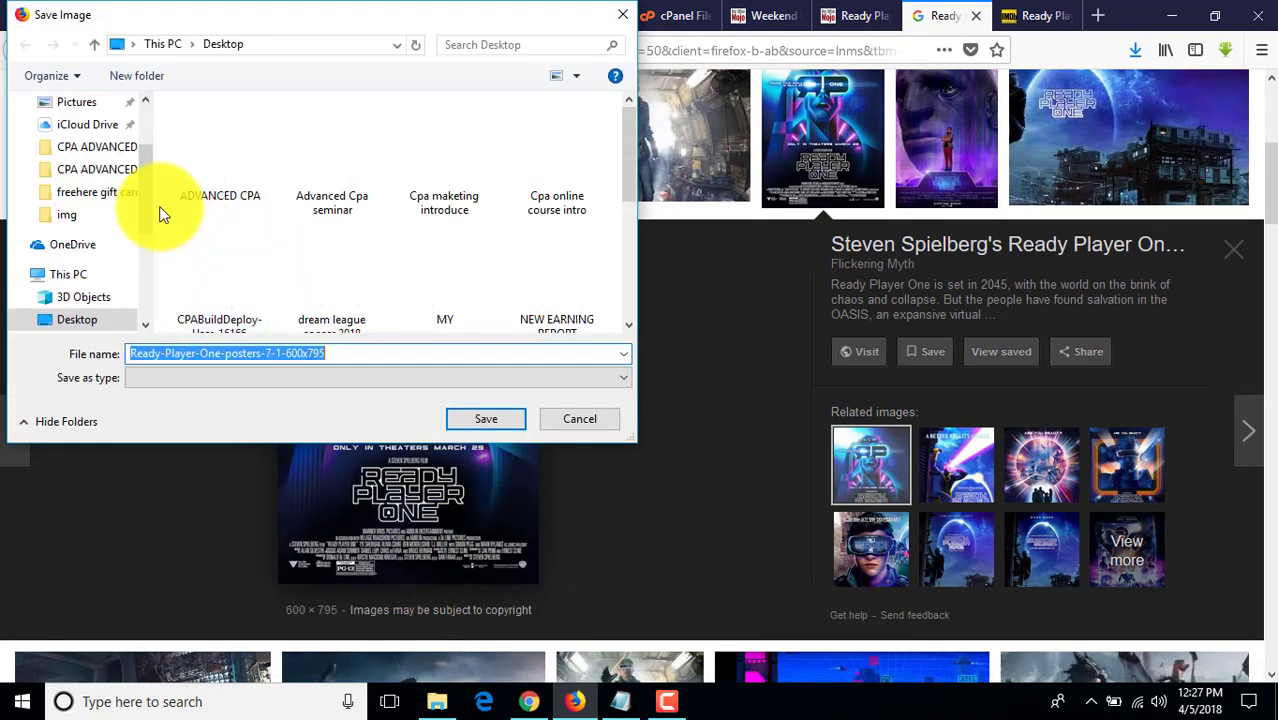
pyautogui.click(88, 322)
pyautogui.click(498, 420)
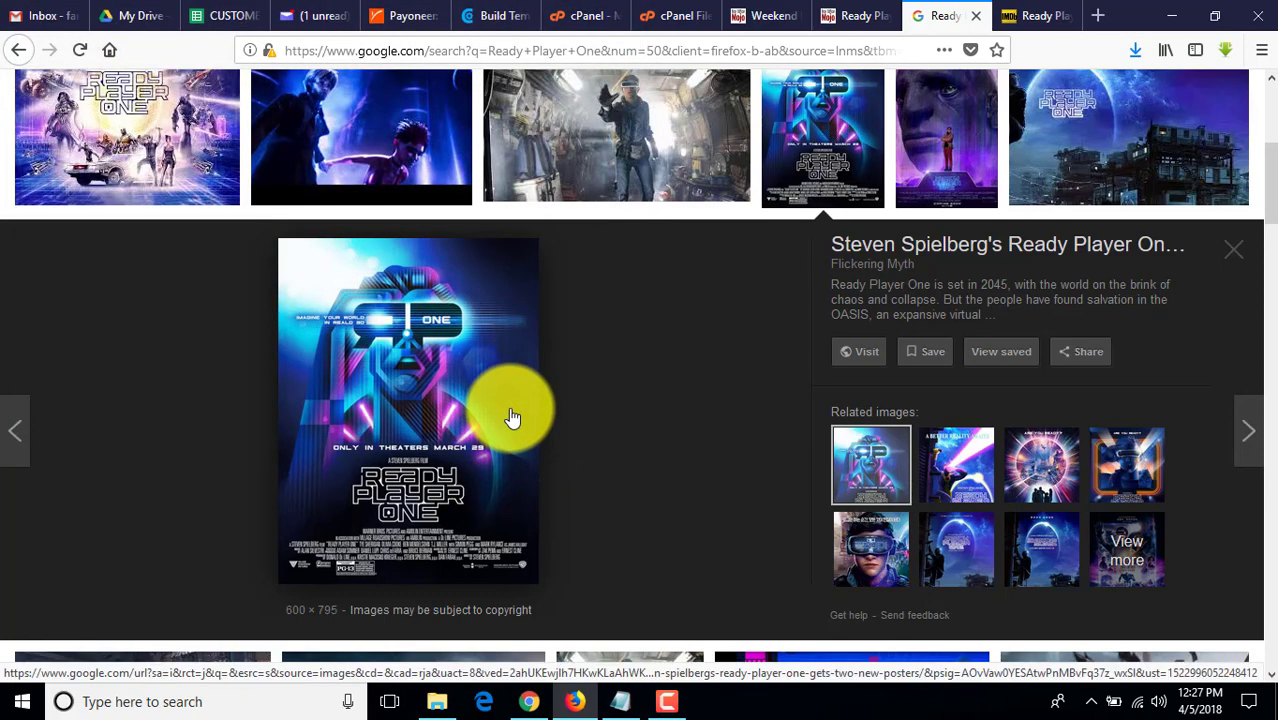
pyautogui.click(1065, 12)
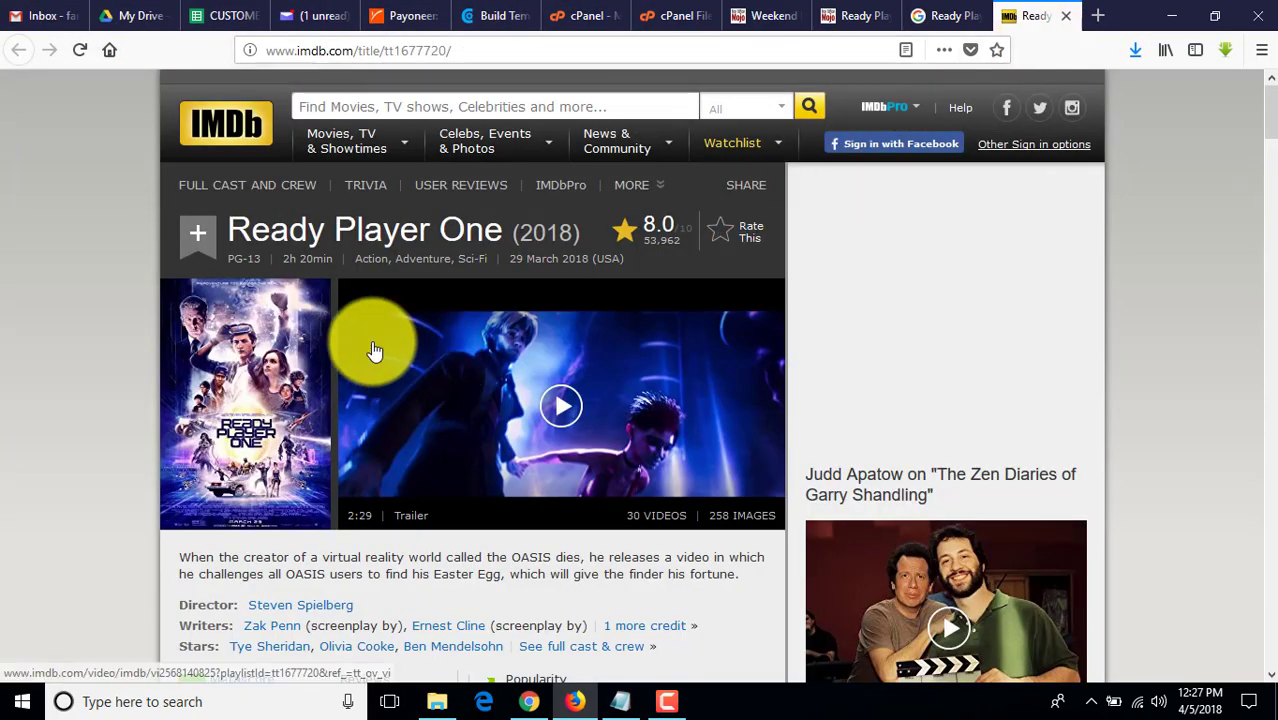
pyautogui.moveTo(226, 229); pyautogui.dragTo(500, 241)
pyautogui.hotkey('ctrl', 'c')
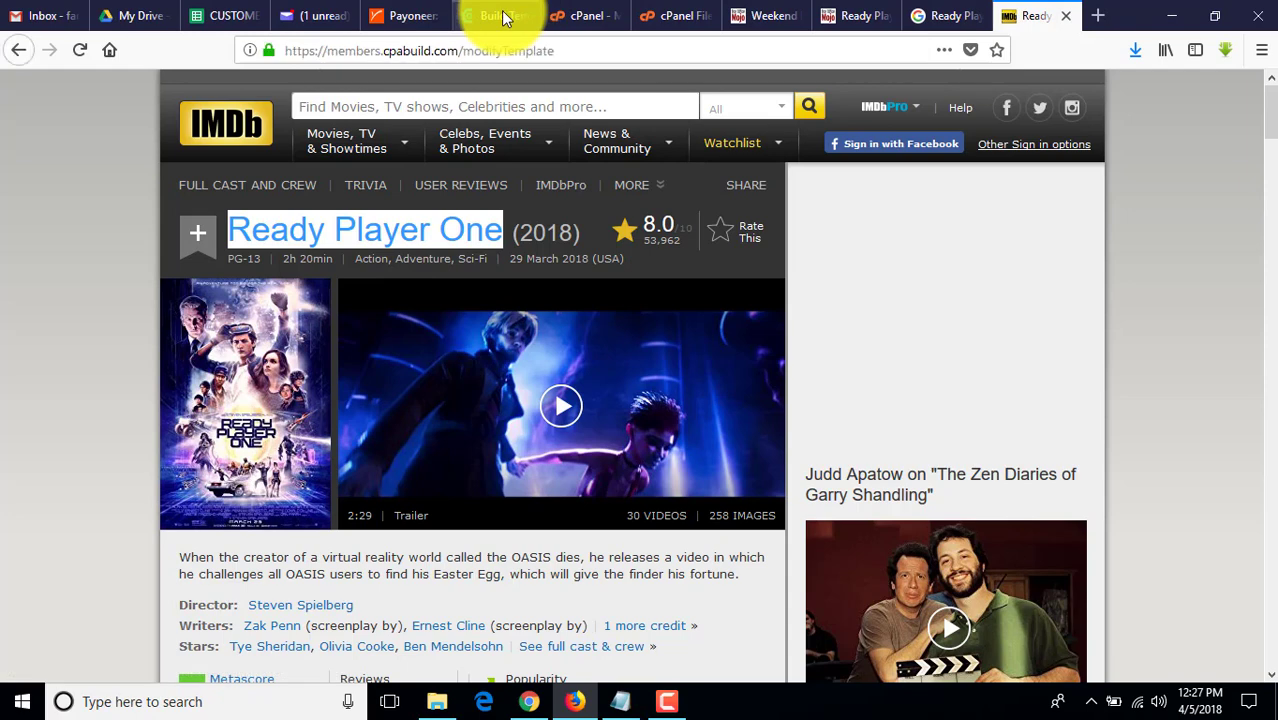
# Enter Ready Player One as the movie name and replace the year 2016 with 2018.
pyautogui.click(503, 15)
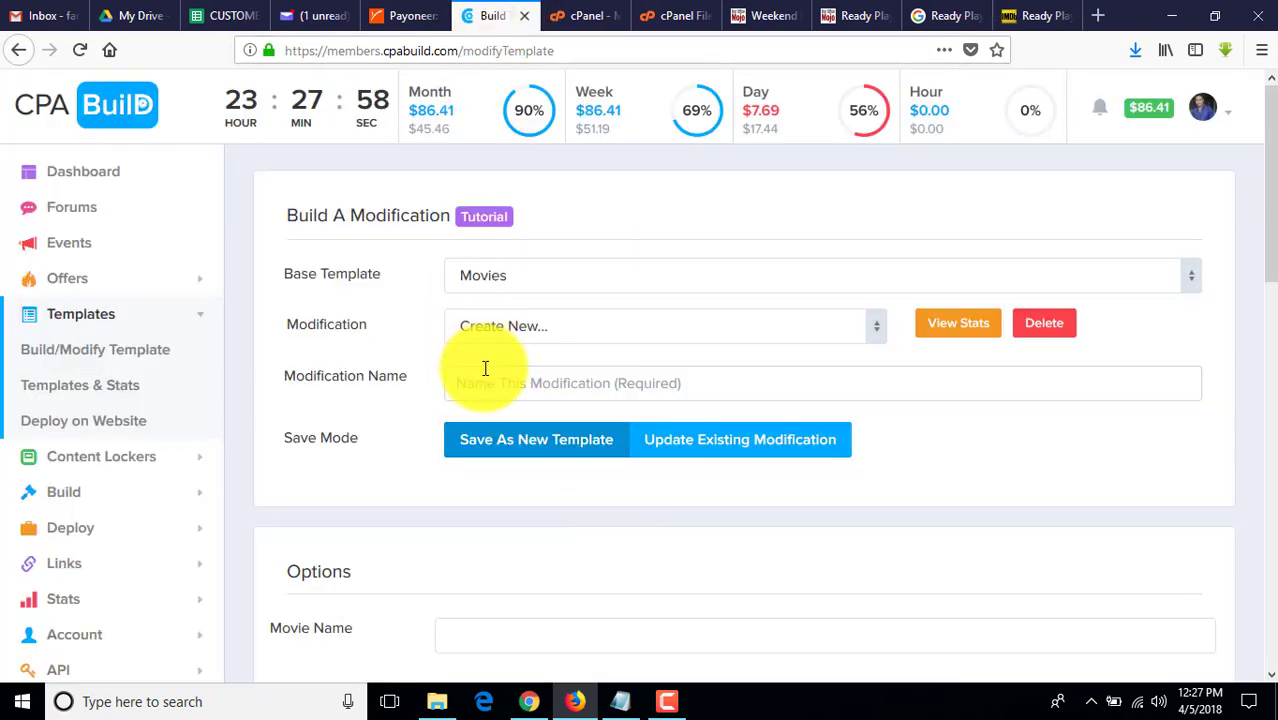
pyautogui.scroll(-2, 485, 540)
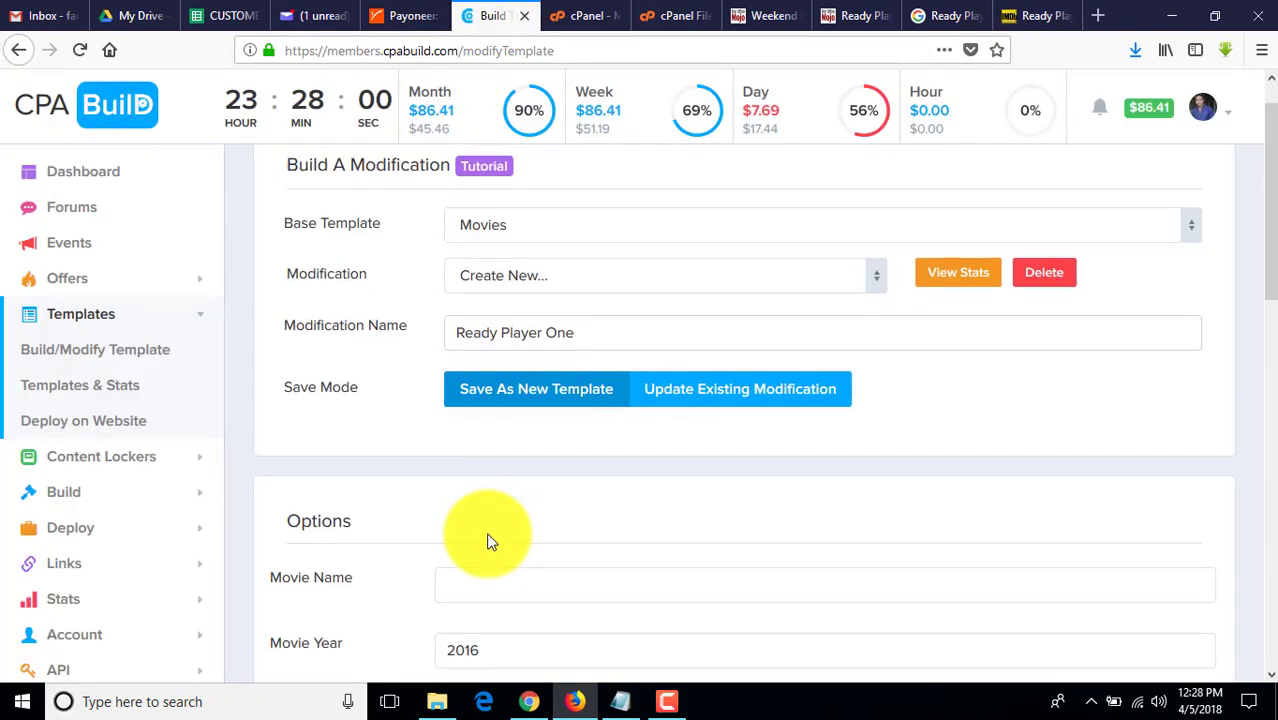
pyautogui.scroll(-4, 405, 340)
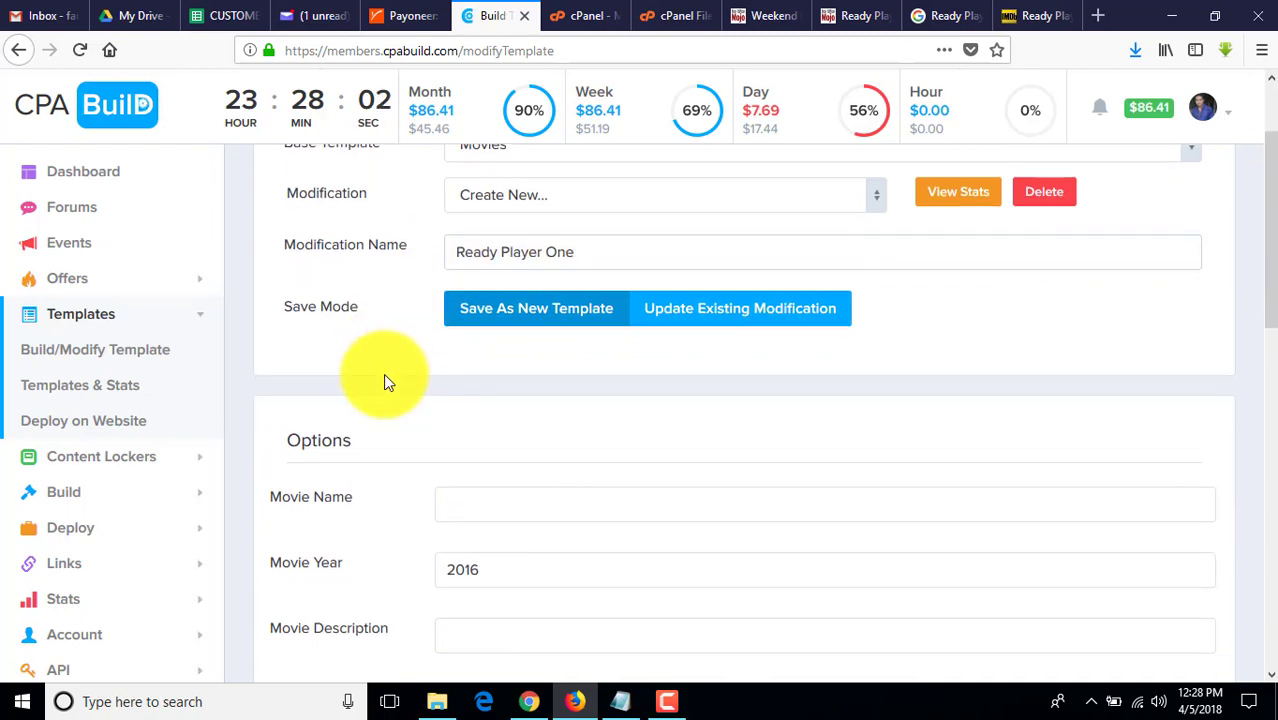
pyautogui.click(491, 311)
pyautogui.hotkey('ctrl', 'v')
pyautogui.moveTo(491, 378); pyautogui.dragTo(416, 381)
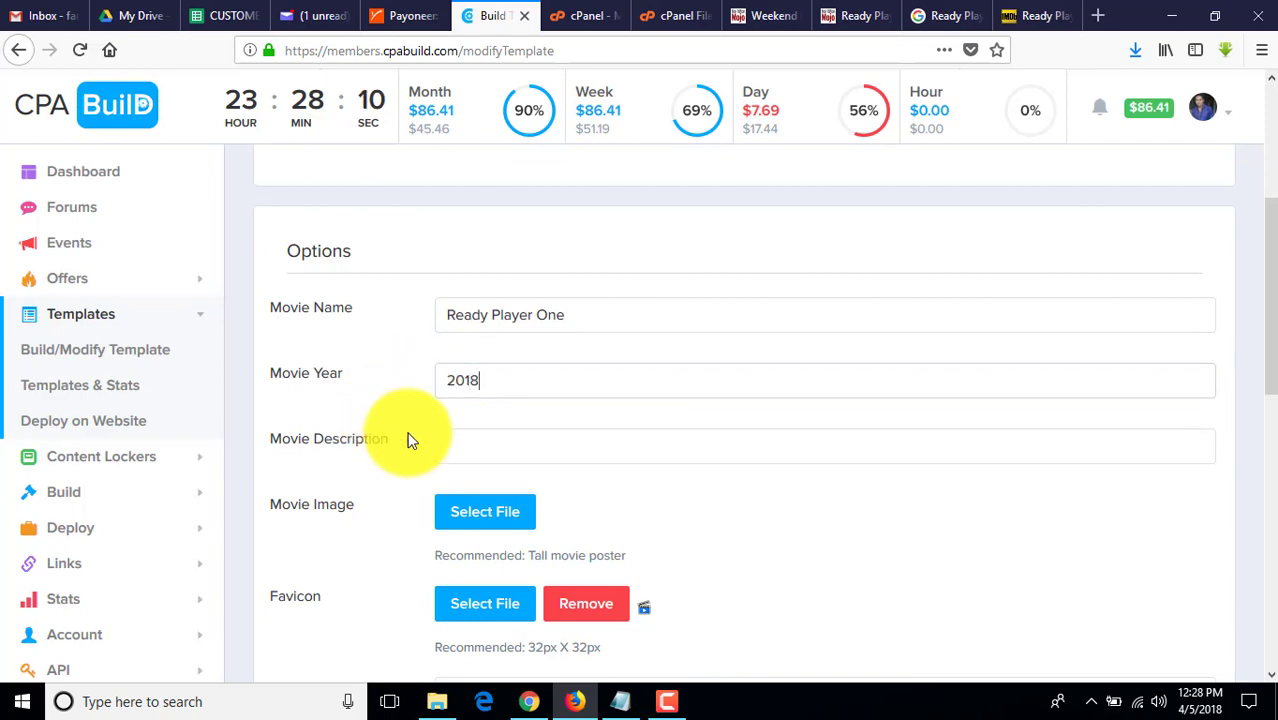
# Paste the IMDb plot into Movie Description and begin choosing the movie image file.
pyautogui.click(1035, 17)
pyautogui.scroll(-4, 516, 399)
pyautogui.moveTo(179, 343); pyautogui.dragTo(744, 364)
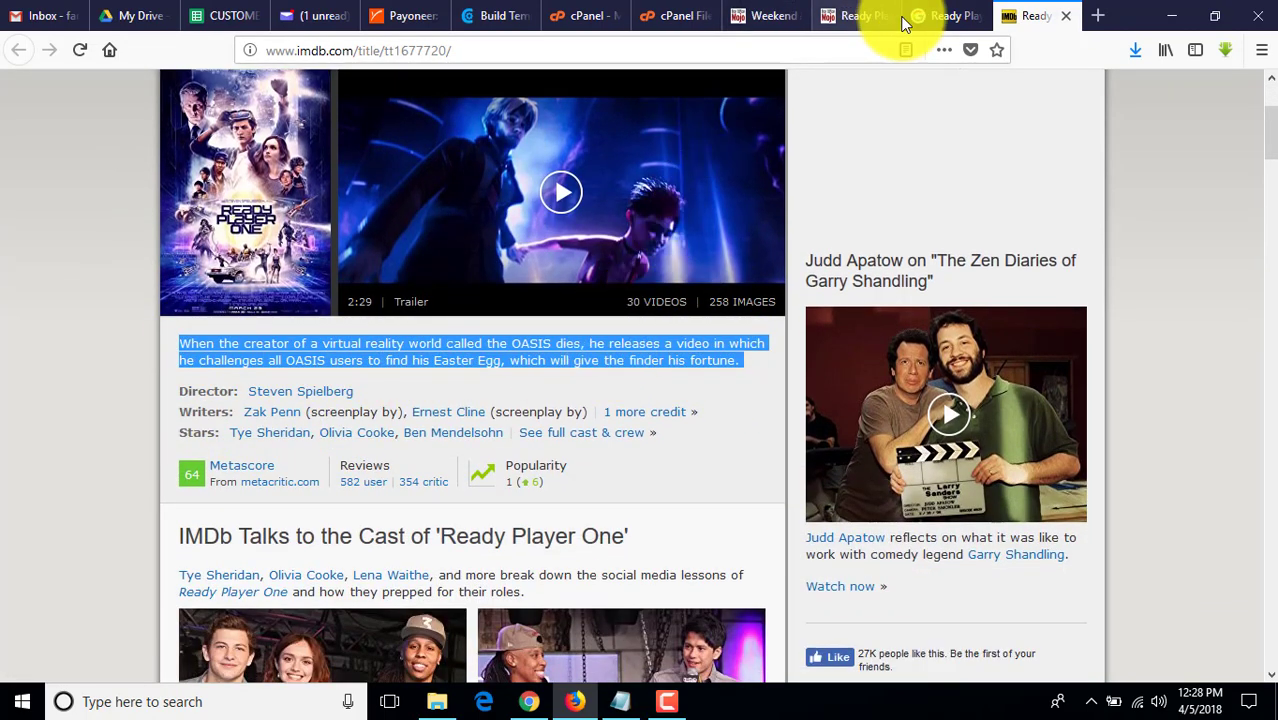
pyautogui.click(490, 16)
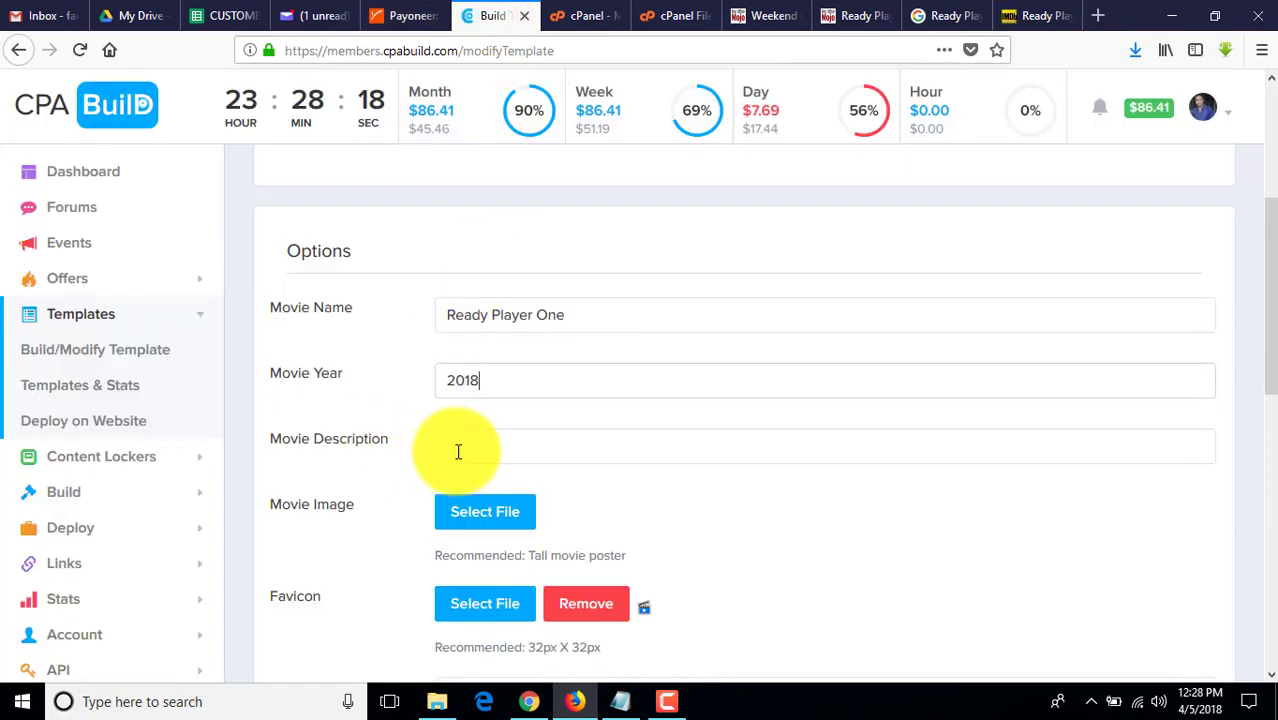
pyautogui.write('releases a video in which he challenges all OASIS users to find his Easter Egg, which will give the finder his fortune.')
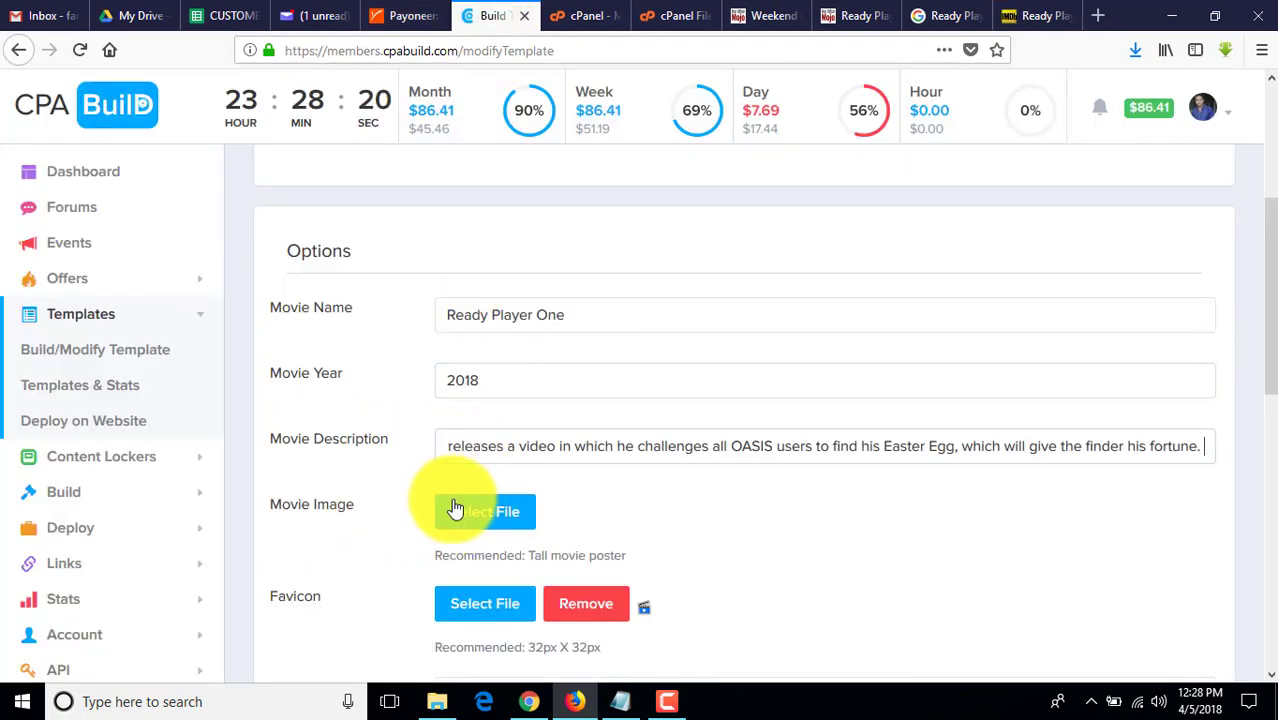
pyautogui.click(499, 527)
pyautogui.click(590, 305)
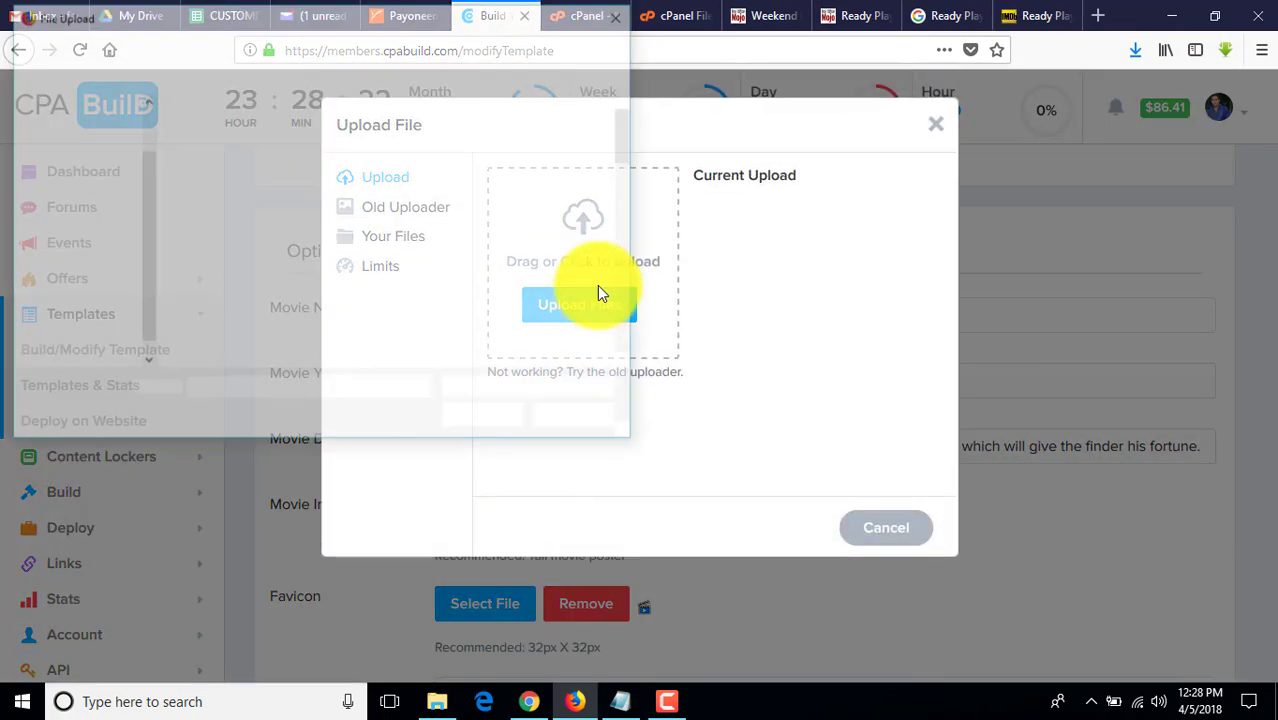
# Upload Ready-Player-One-posters-7-1-600x795 from the Desktop and select it as the movie image.
pyautogui.moveTo(637, 147); pyautogui.dragTo(620, 302)
pyautogui.click(228, 188)
pyautogui.click(466, 420)
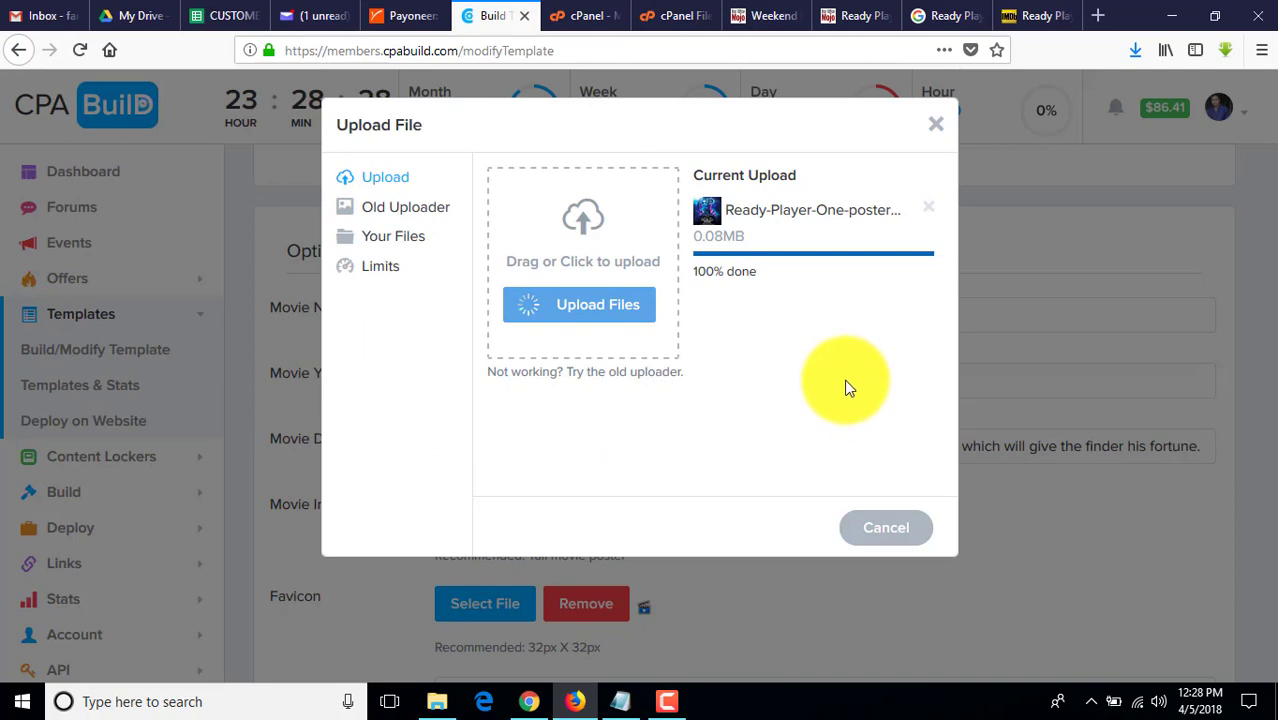
pyautogui.click(905, 277)
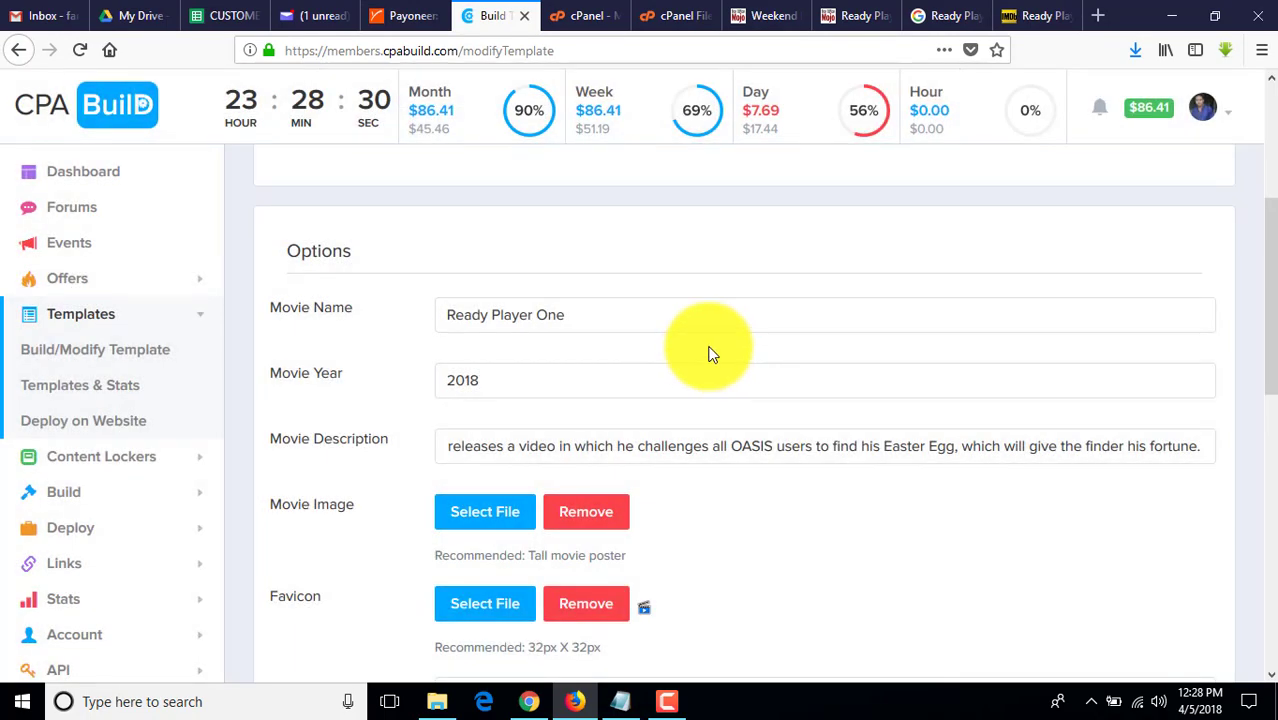
pyautogui.scroll(-5, 791, 524)
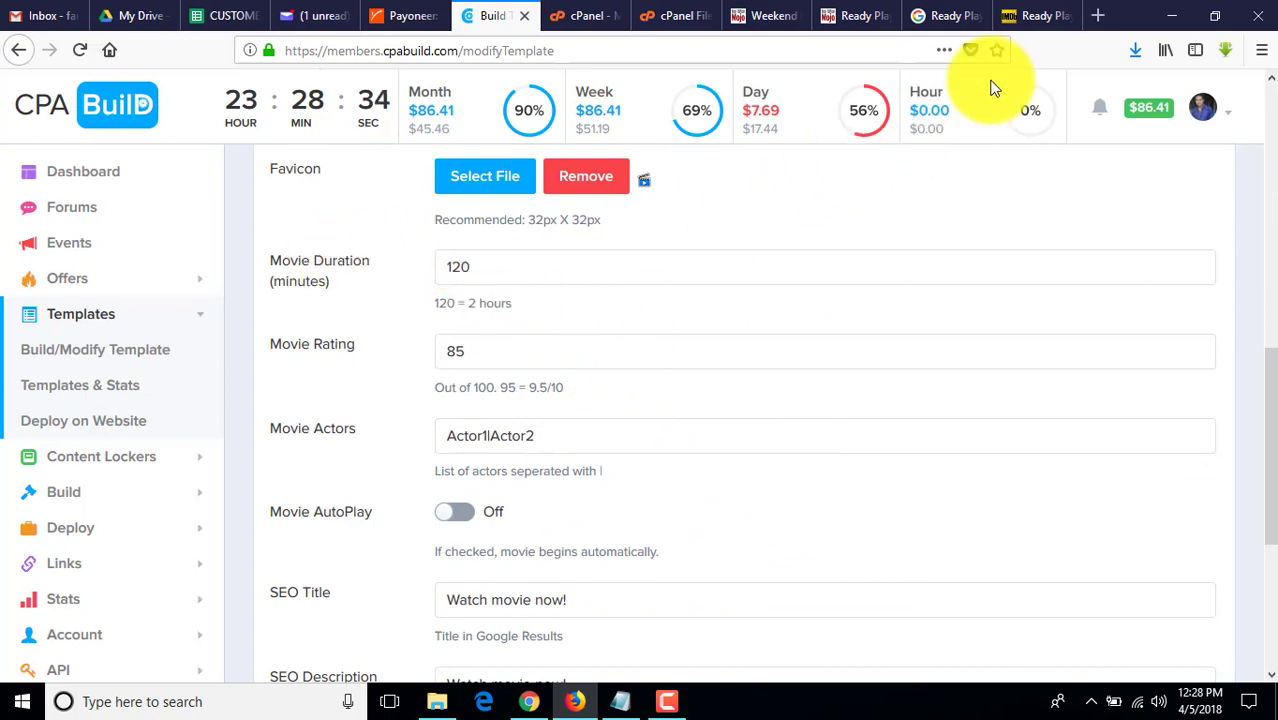
# Change the duration from 120 to 140 minutes and the rating from 85 to 90.
pyautogui.click(1038, 16)
pyautogui.scroll(3, 442, 289)
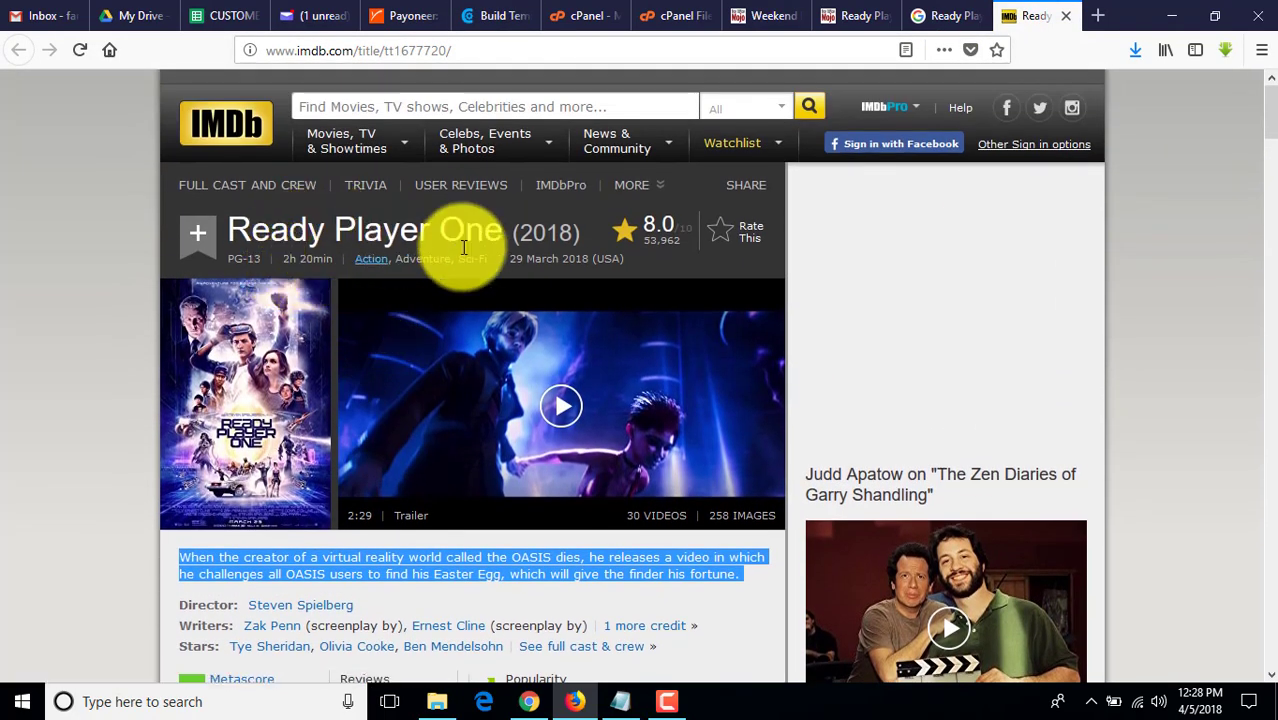
pyautogui.click(492, 16)
pyautogui.moveTo(505, 273); pyautogui.dragTo(409, 273)
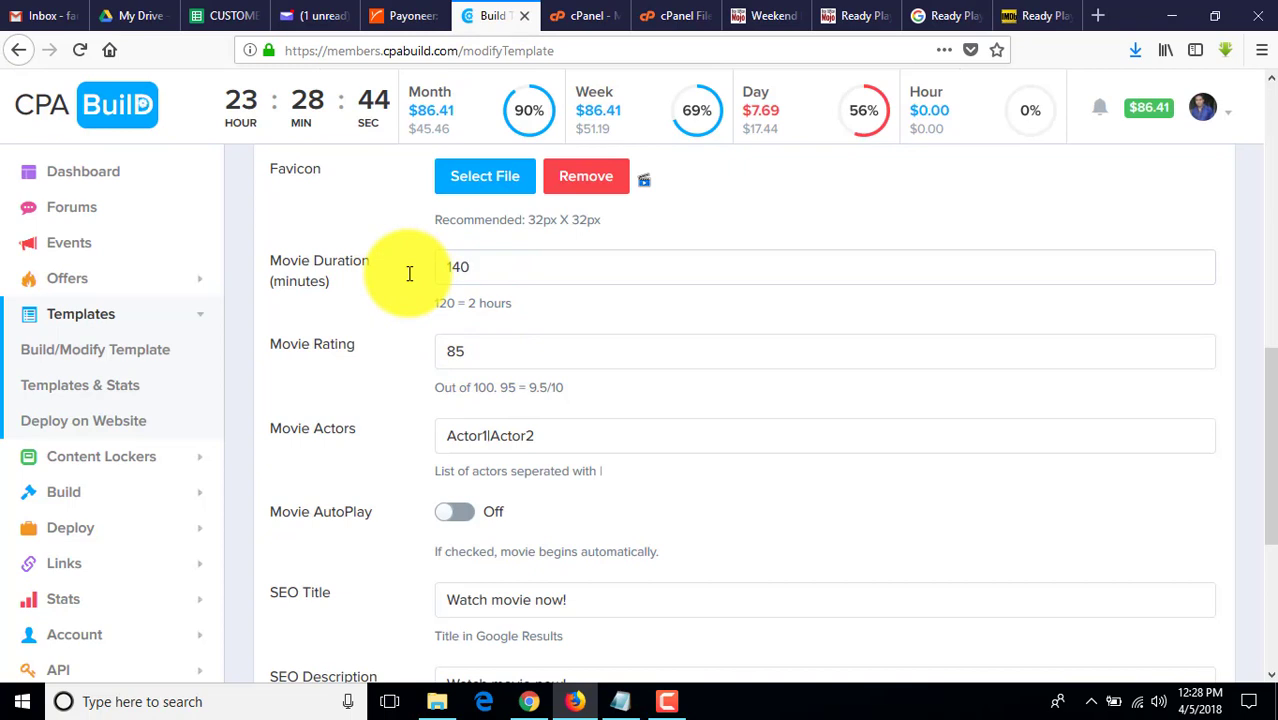
pyautogui.moveTo(485, 357); pyautogui.dragTo(409, 357)
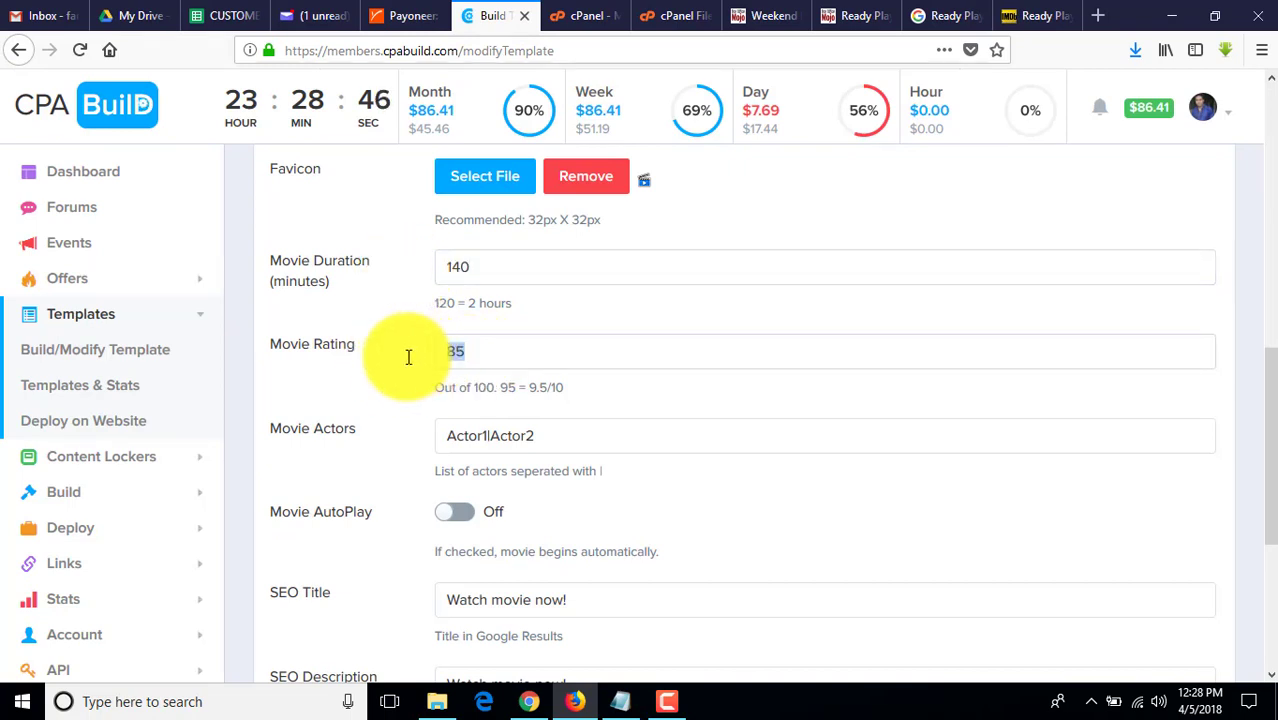
pyautogui.write('90')
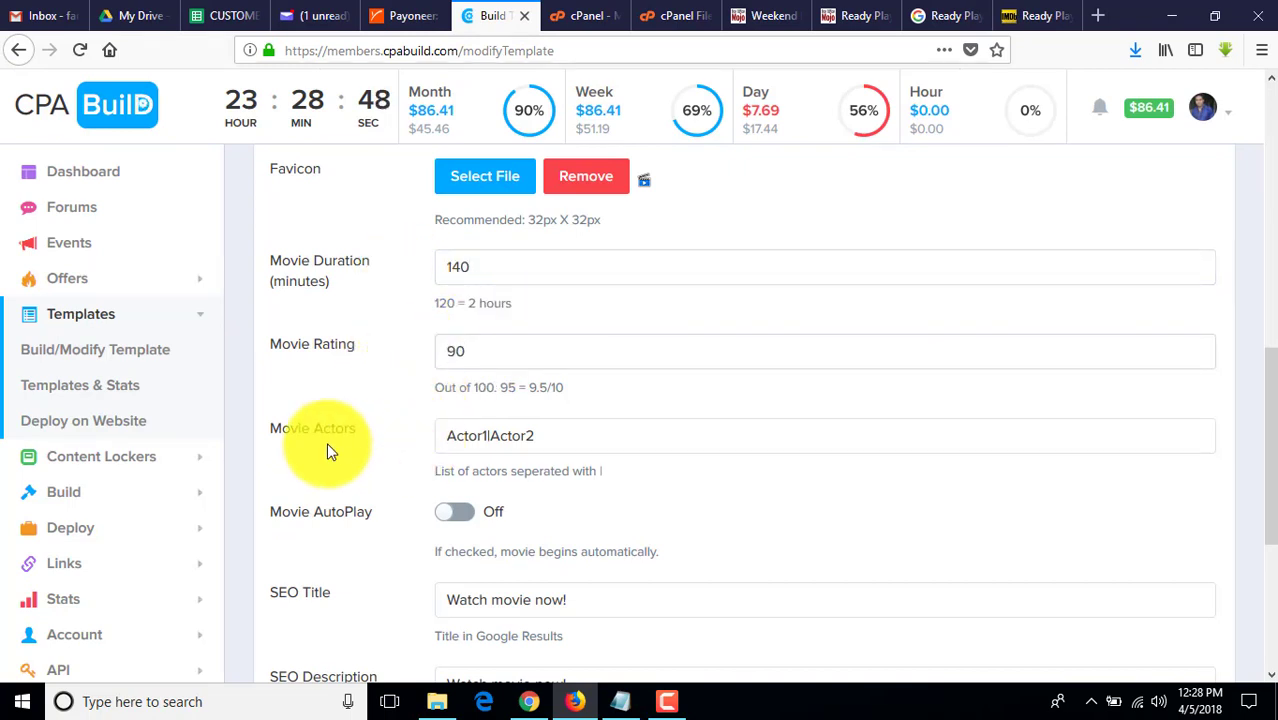
# Replace Actor1 with Tye Sheridan, copied from the IMDb cast list.
pyautogui.click(1022, 20)
pyautogui.scroll(-3, 397, 365)
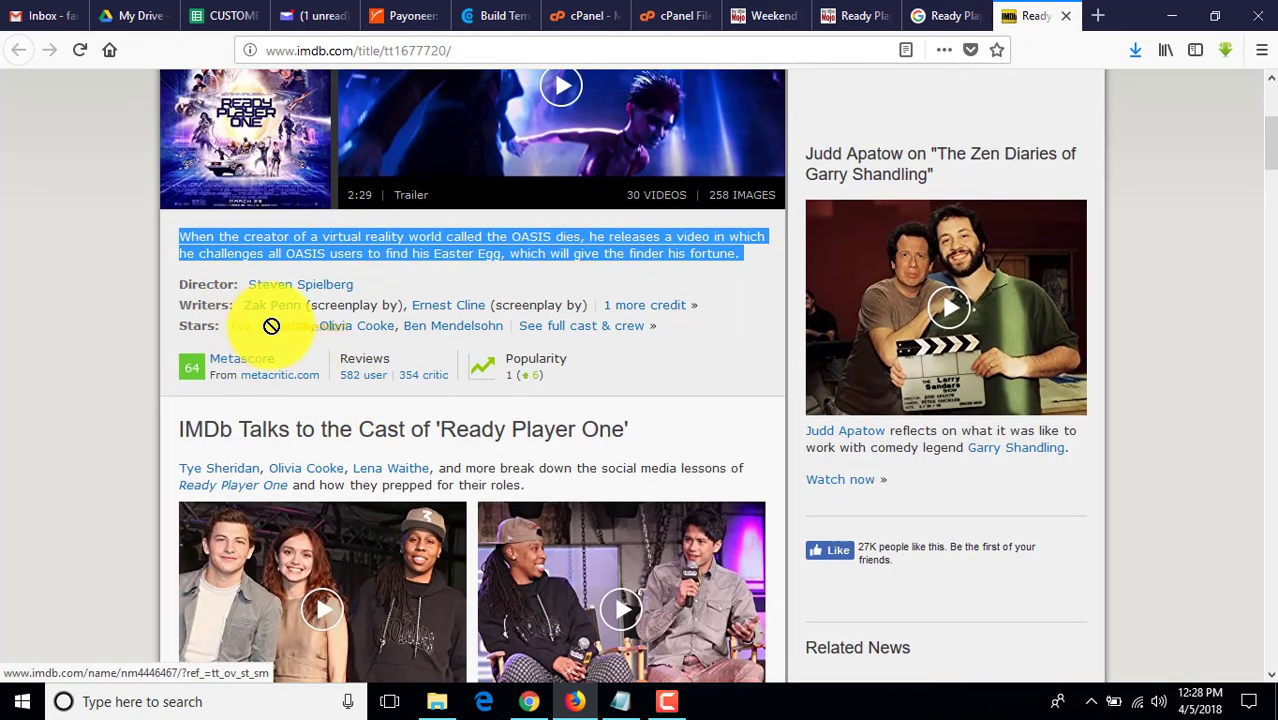
pyautogui.moveTo(229, 323); pyautogui.dragTo(279, 337)
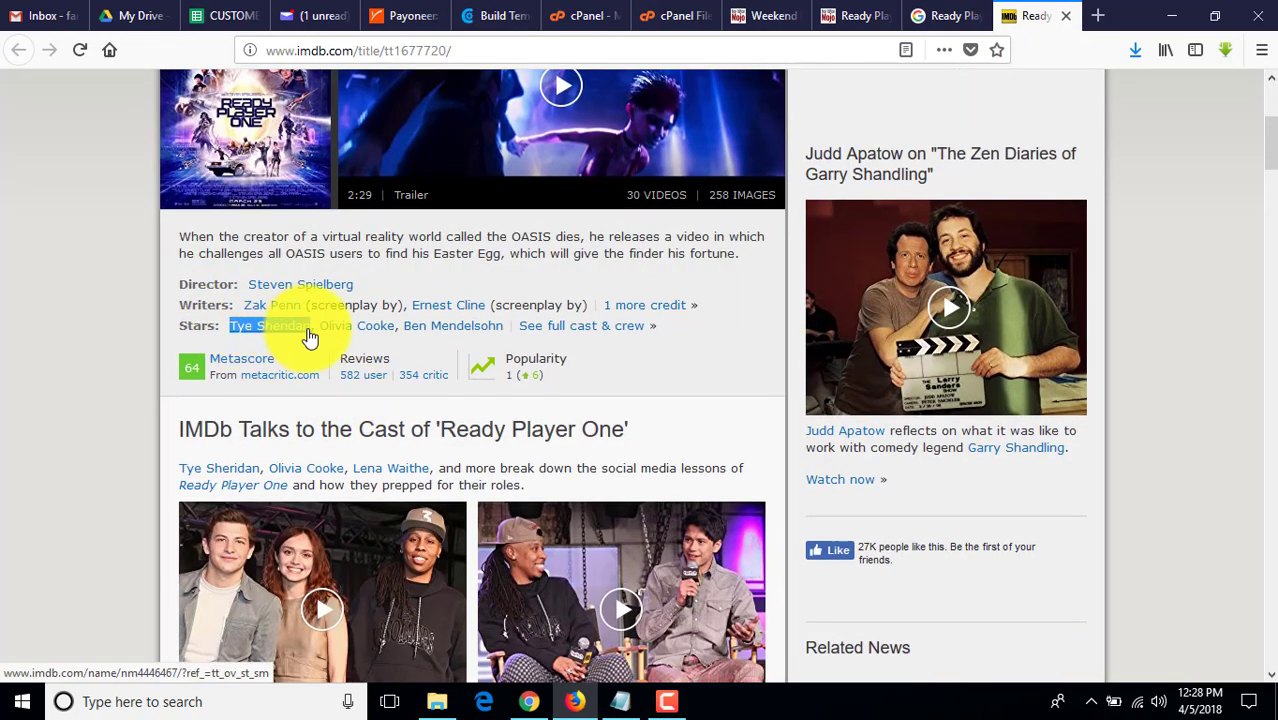
pyautogui.click(495, 17)
pyautogui.moveTo(487, 435); pyautogui.dragTo(428, 430)
pyautogui.write('Tye Sheridan')
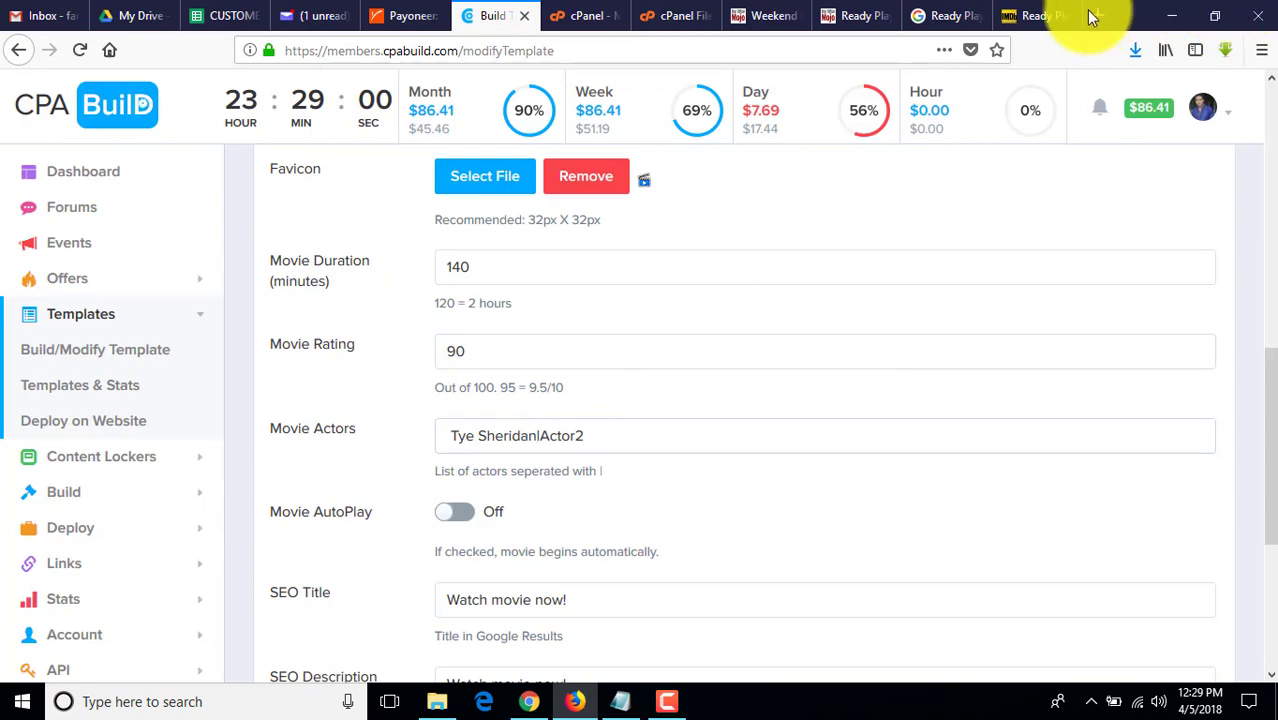
# Enter Olivia Cooke as Actor2 and switch Movie AutoPlay on.
pyautogui.click(1050, 17)
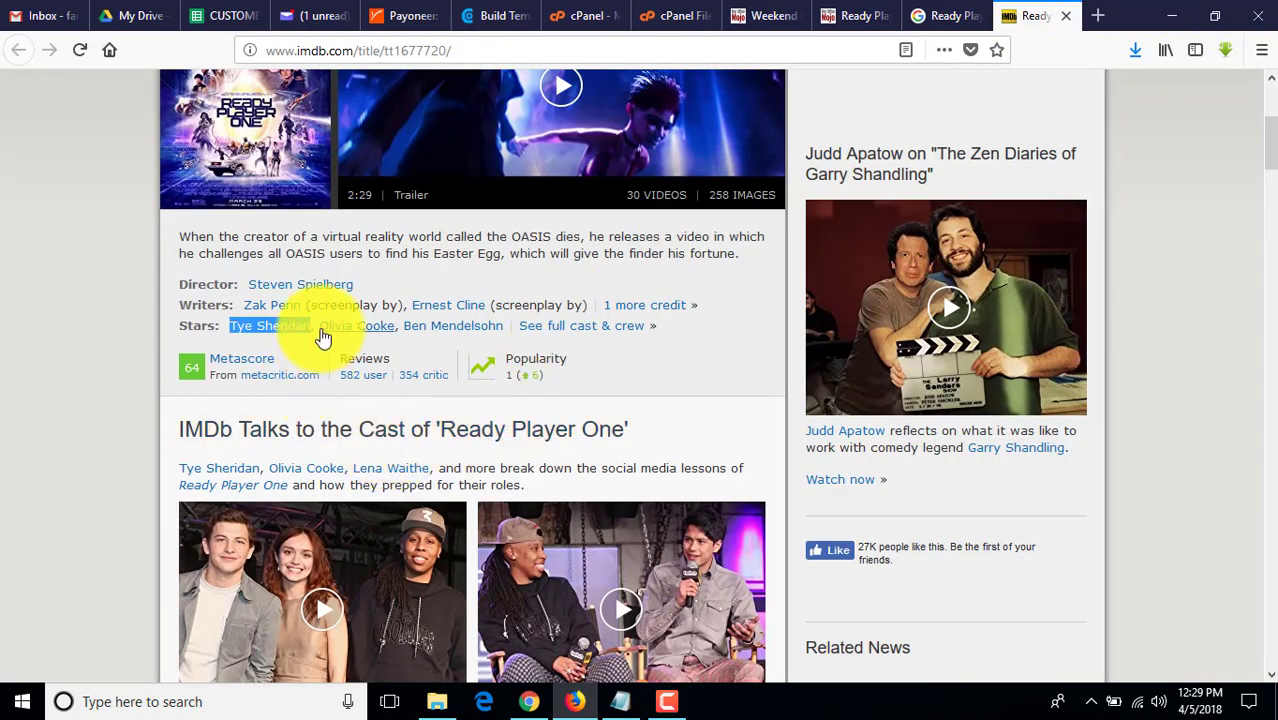
pyautogui.moveTo(315, 326); pyautogui.dragTo(395, 326)
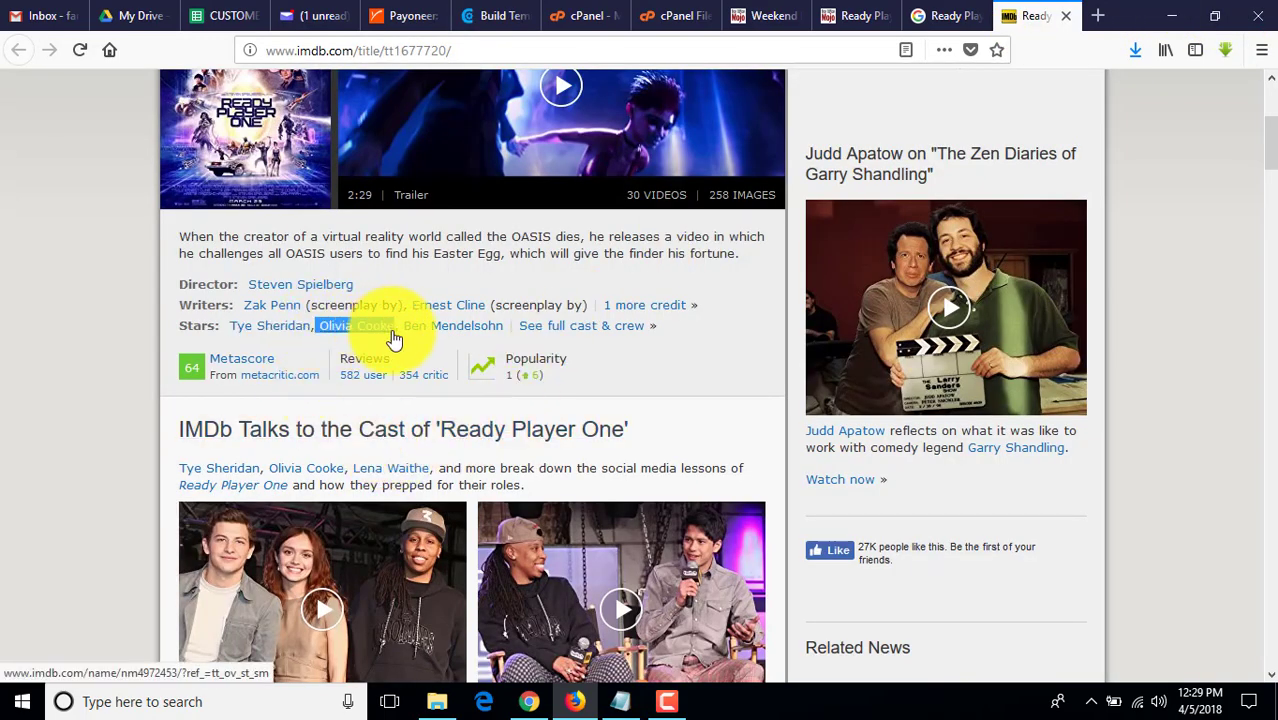
pyautogui.click(511, 20)
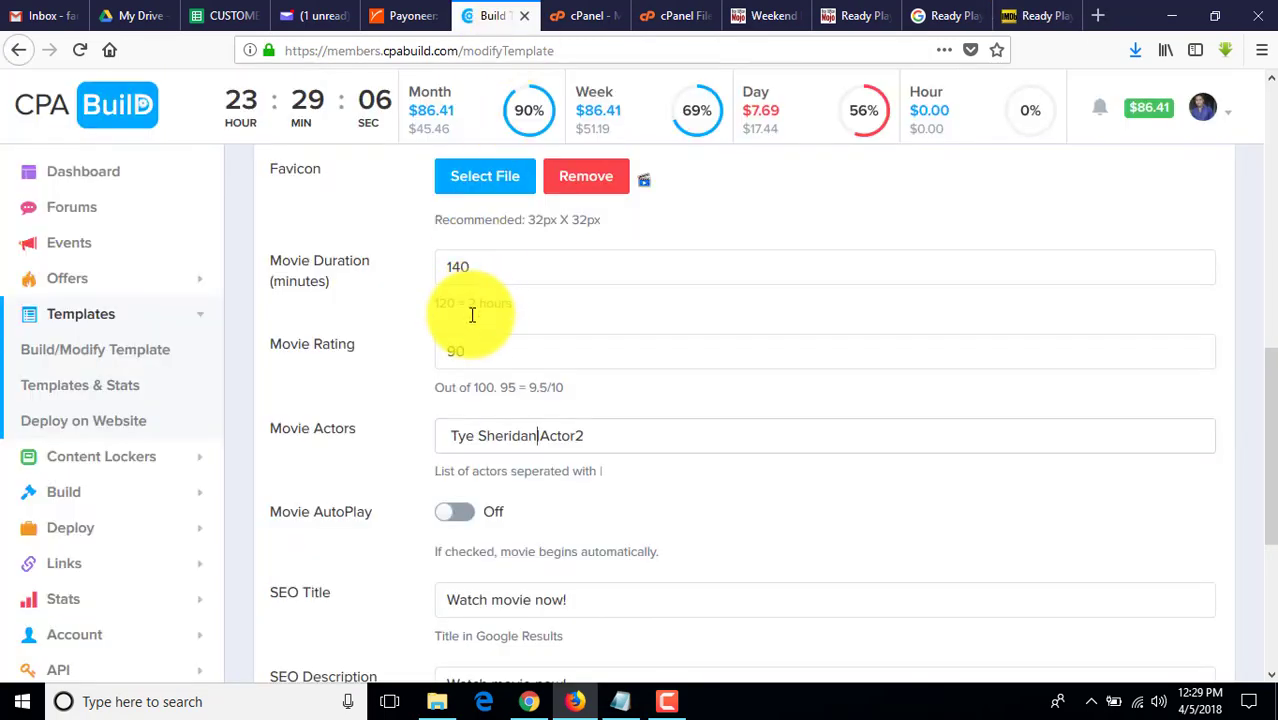
pyautogui.moveTo(590, 434); pyautogui.dragTo(541, 436)
pyautogui.write('Olivia Cooke')
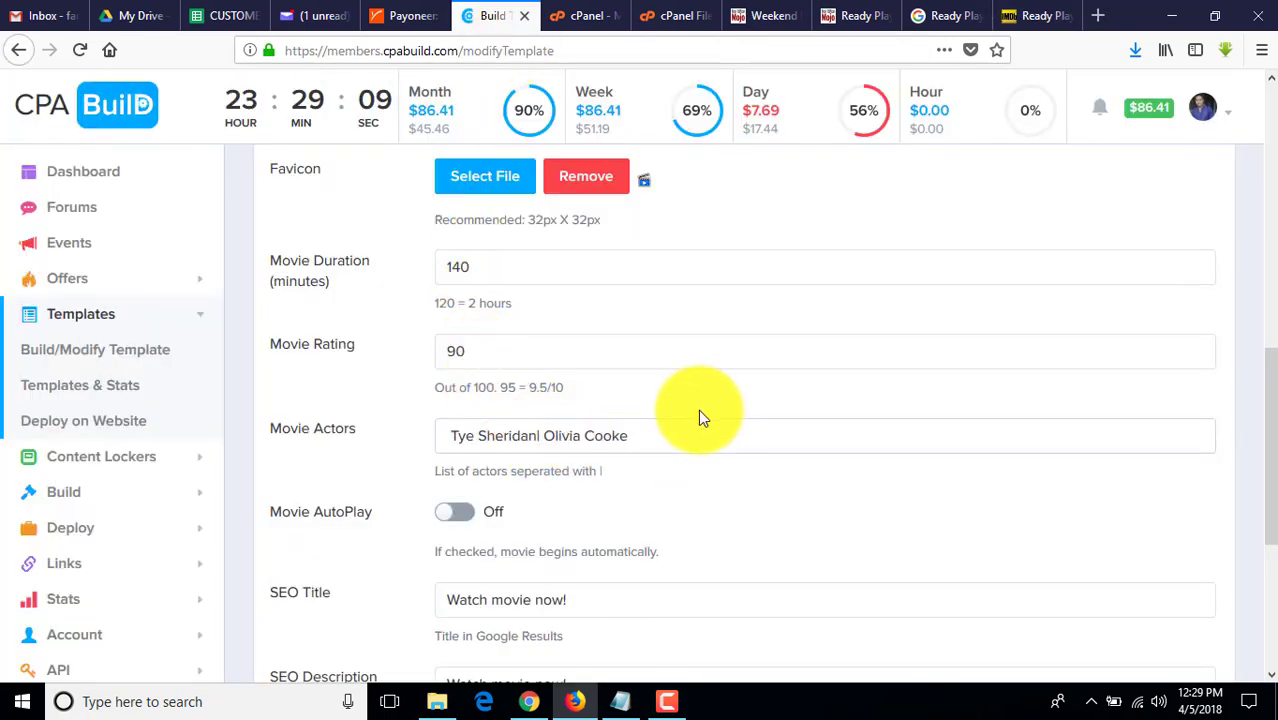
pyautogui.scroll(-2, 699, 416)
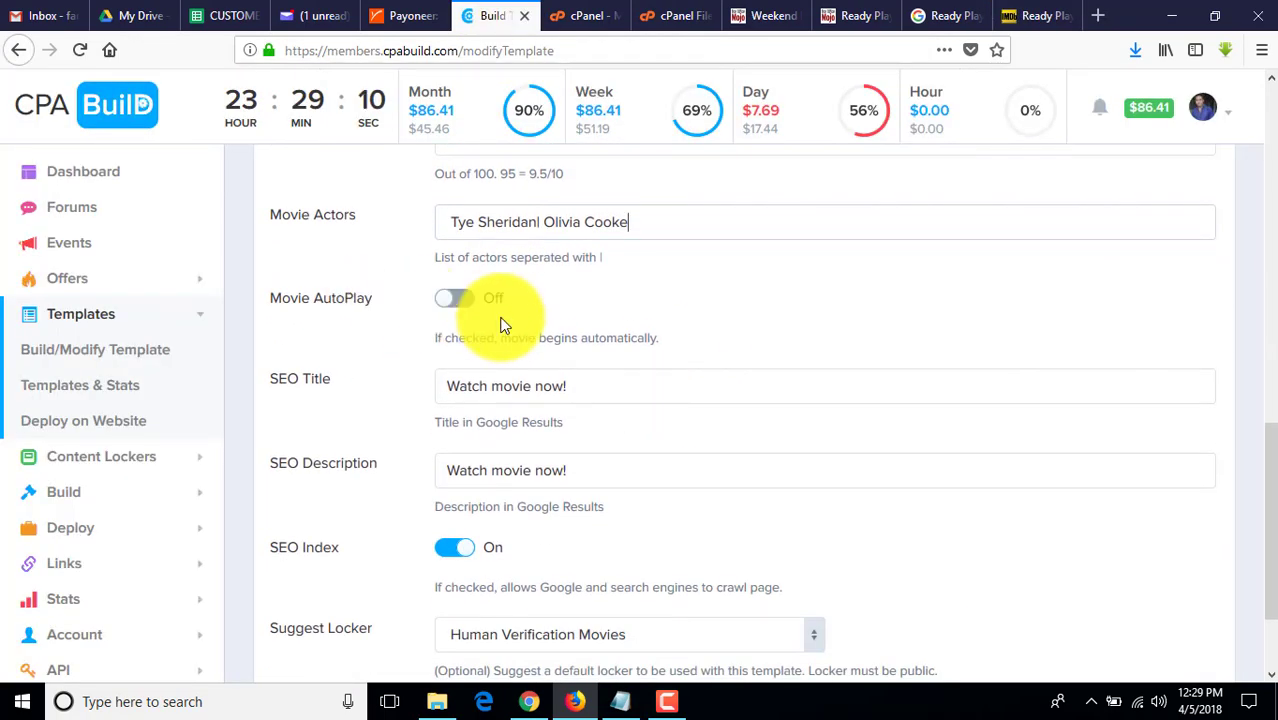
pyautogui.click(460, 303)
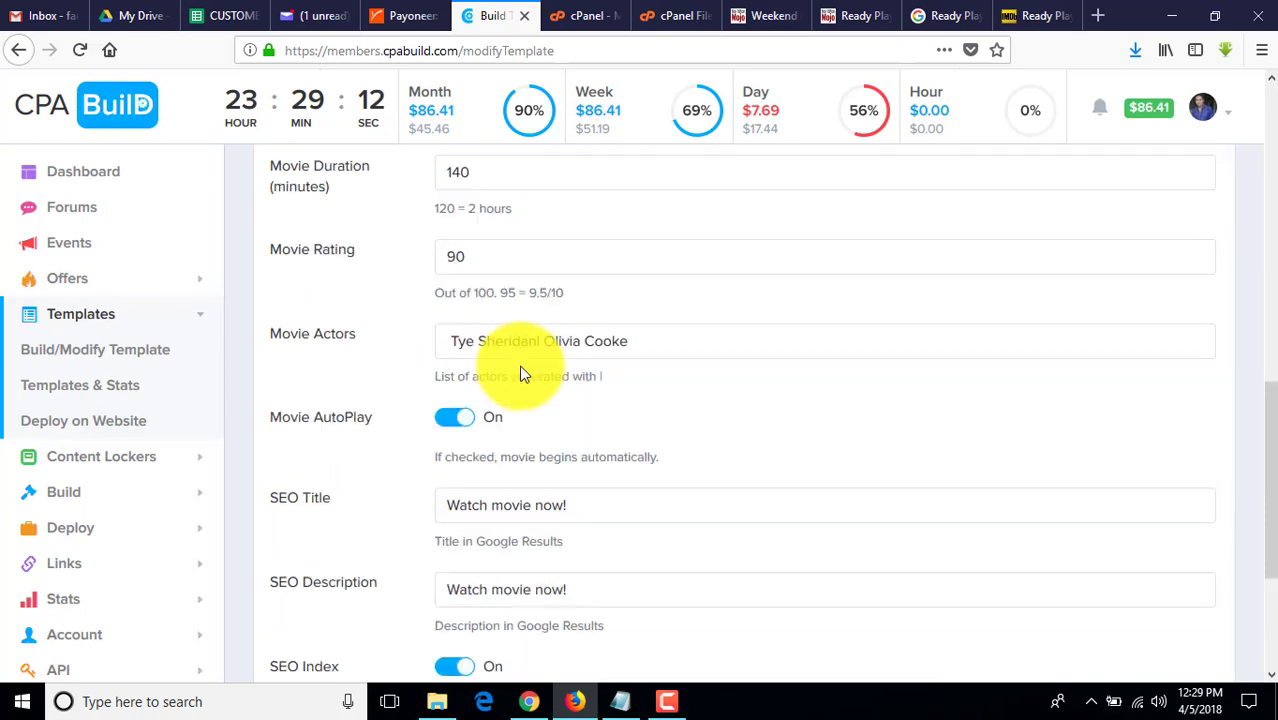
# Save the Ready Player One template settings with its new SEO title and confirm the success message.
pyautogui.scroll(8, 520, 370)
pyautogui.scroll(-2, 567, 510)
pyautogui.moveTo(568, 315); pyautogui.dragTo(391, 317)
pyautogui.scroll(-7, 491, 434)
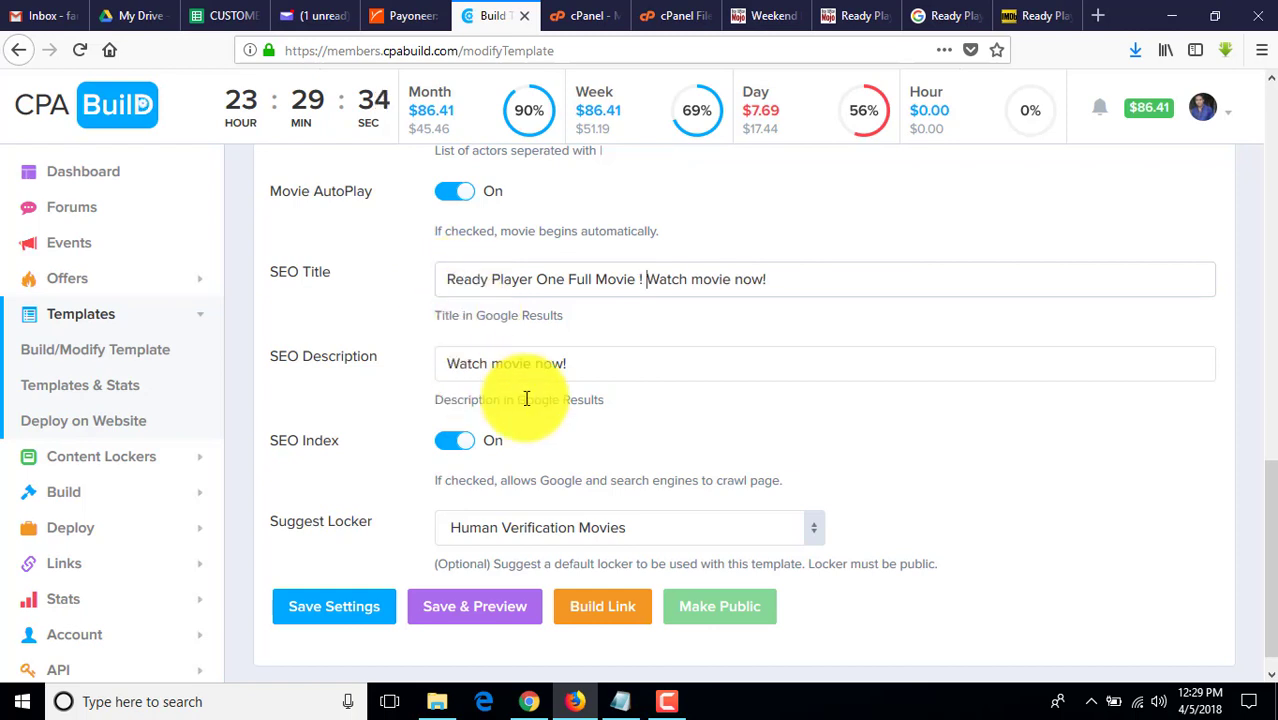
pyautogui.scroll(-1, 464, 390)
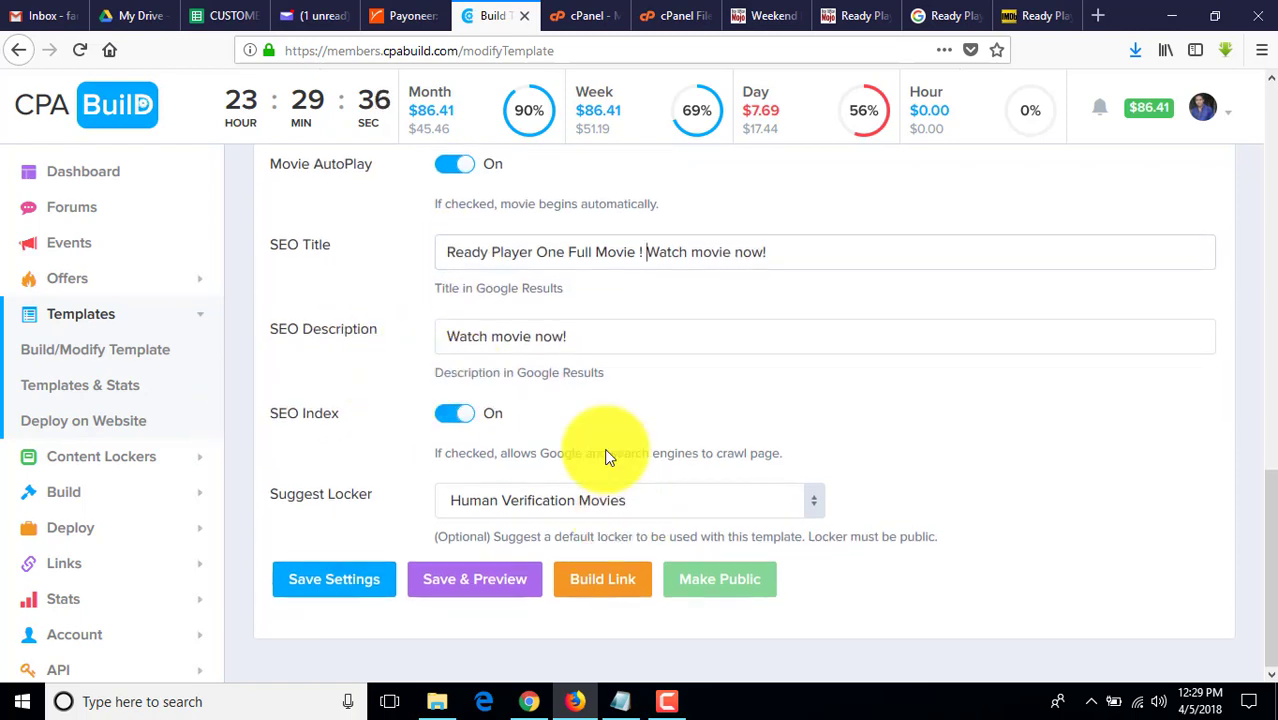
pyautogui.click(329, 580)
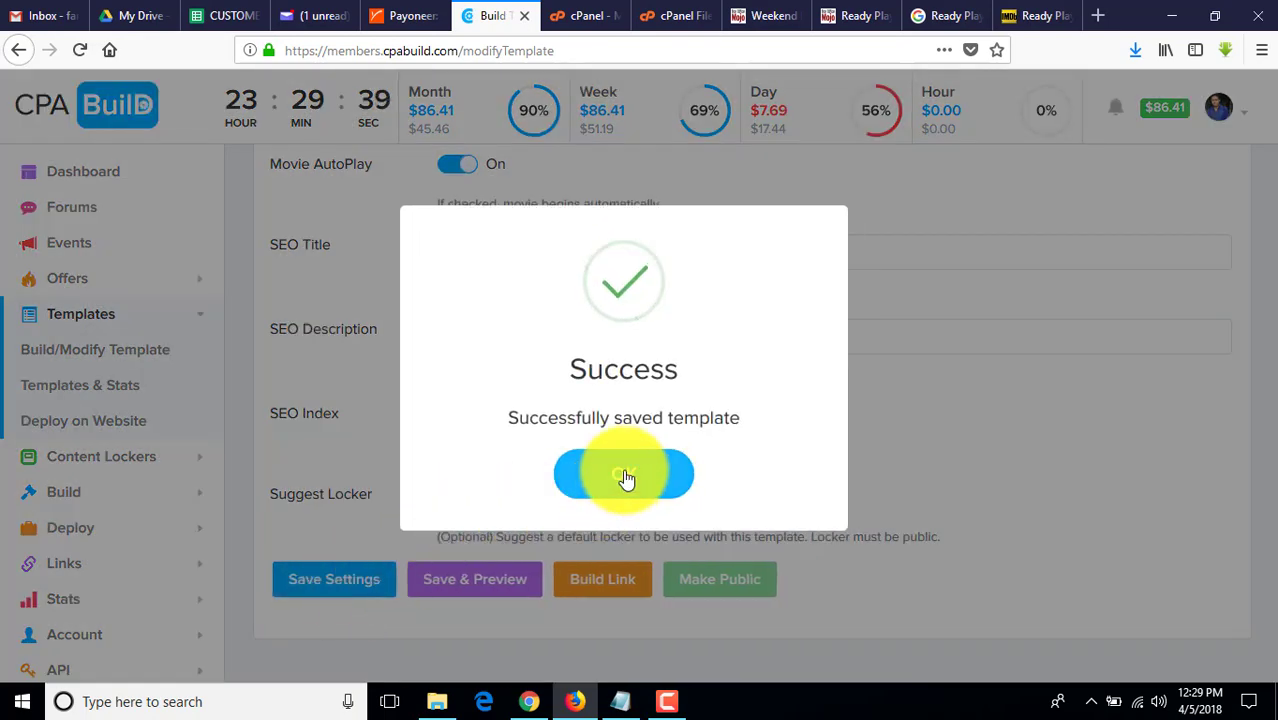
pyautogui.click(625, 479)
pyautogui.scroll(10, 415, 417)
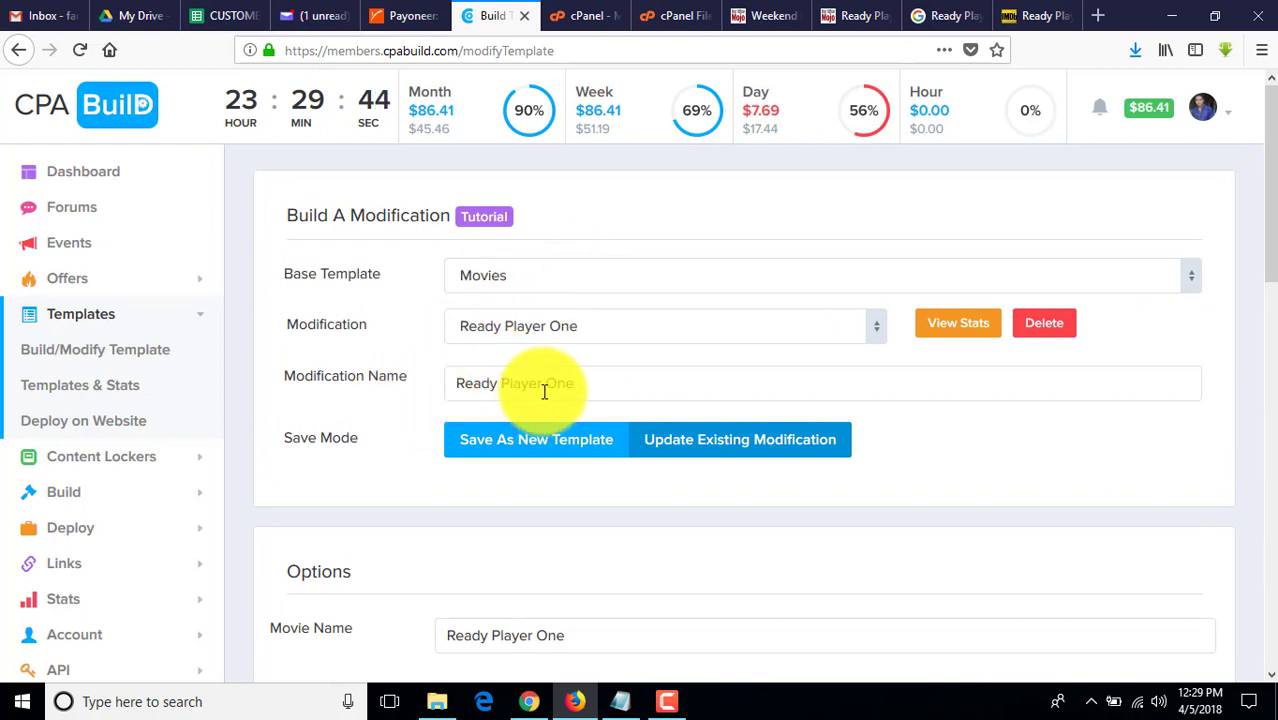
pyautogui.scroll(-2, 542, 385)
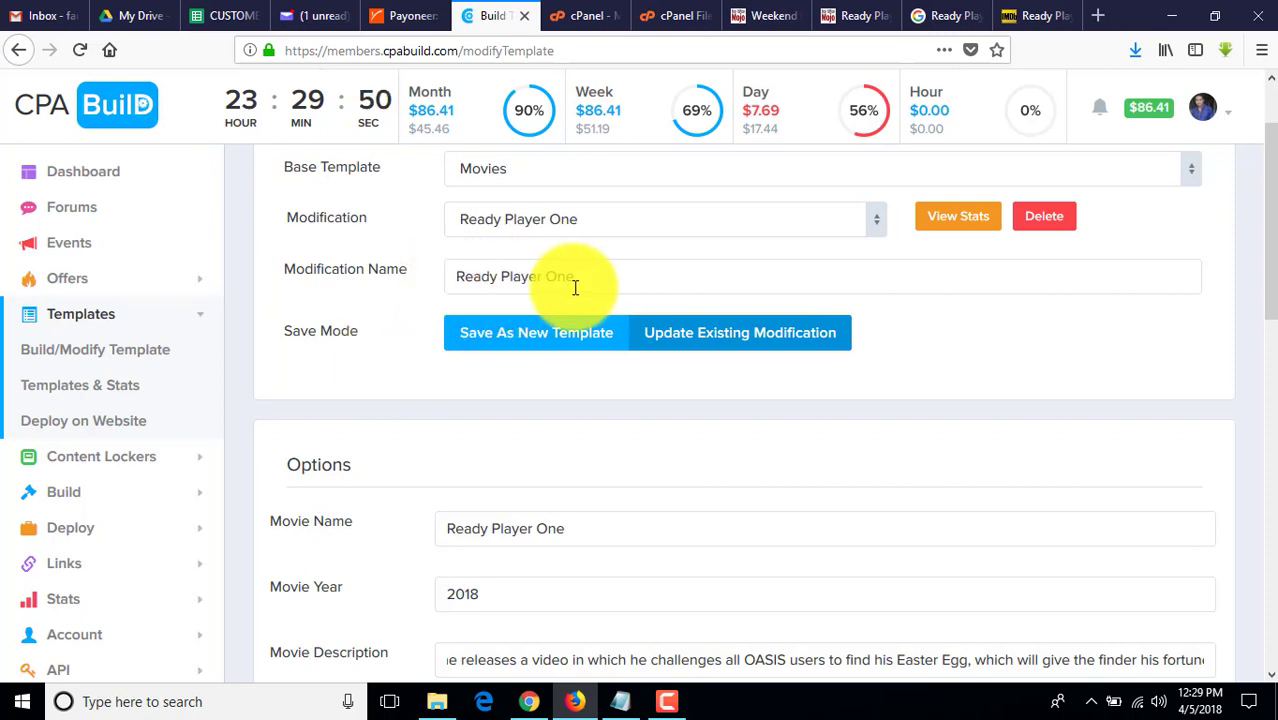
pyautogui.scroll(-2, 463, 375)
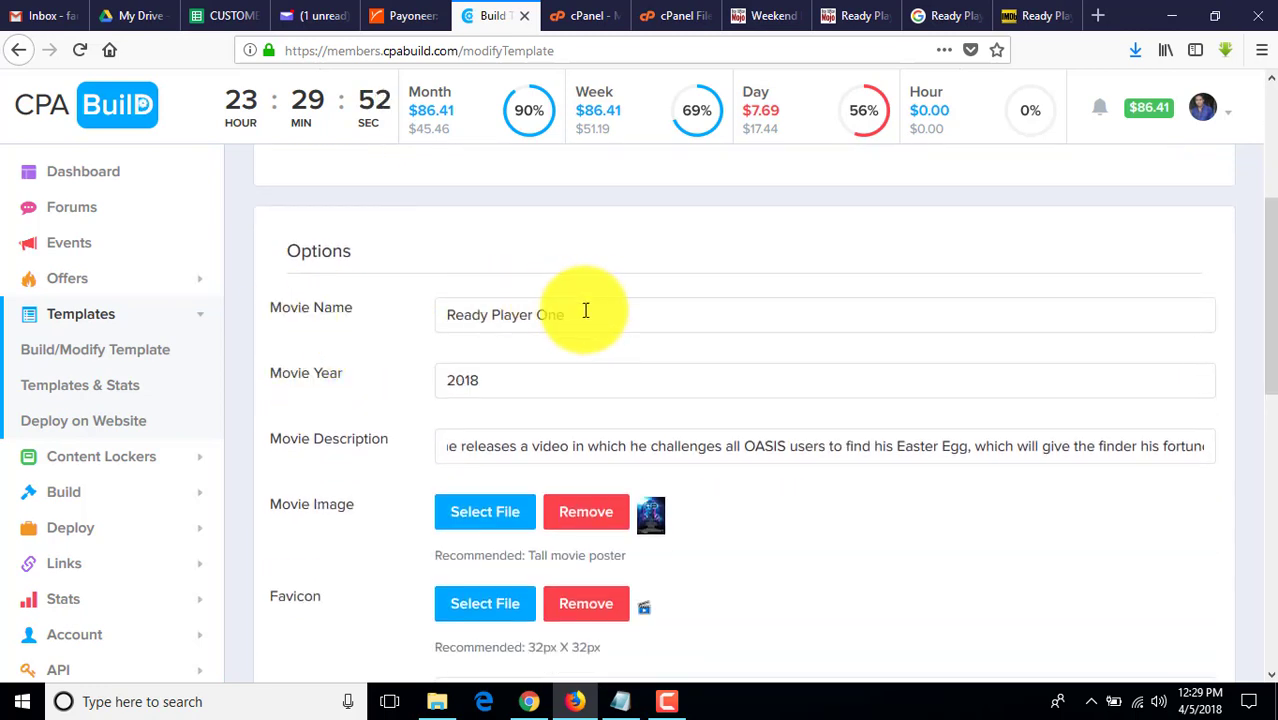
pyautogui.scroll(-2, 456, 386)
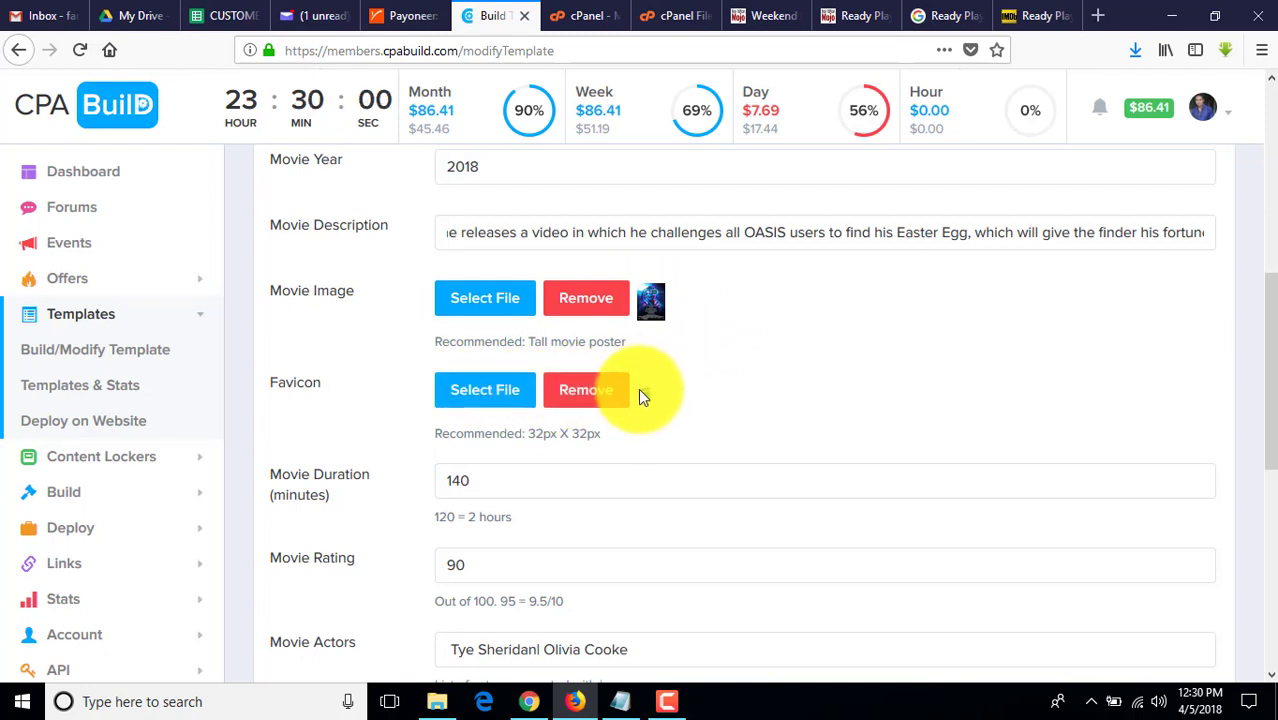
pyautogui.scroll(-3, 636, 400)
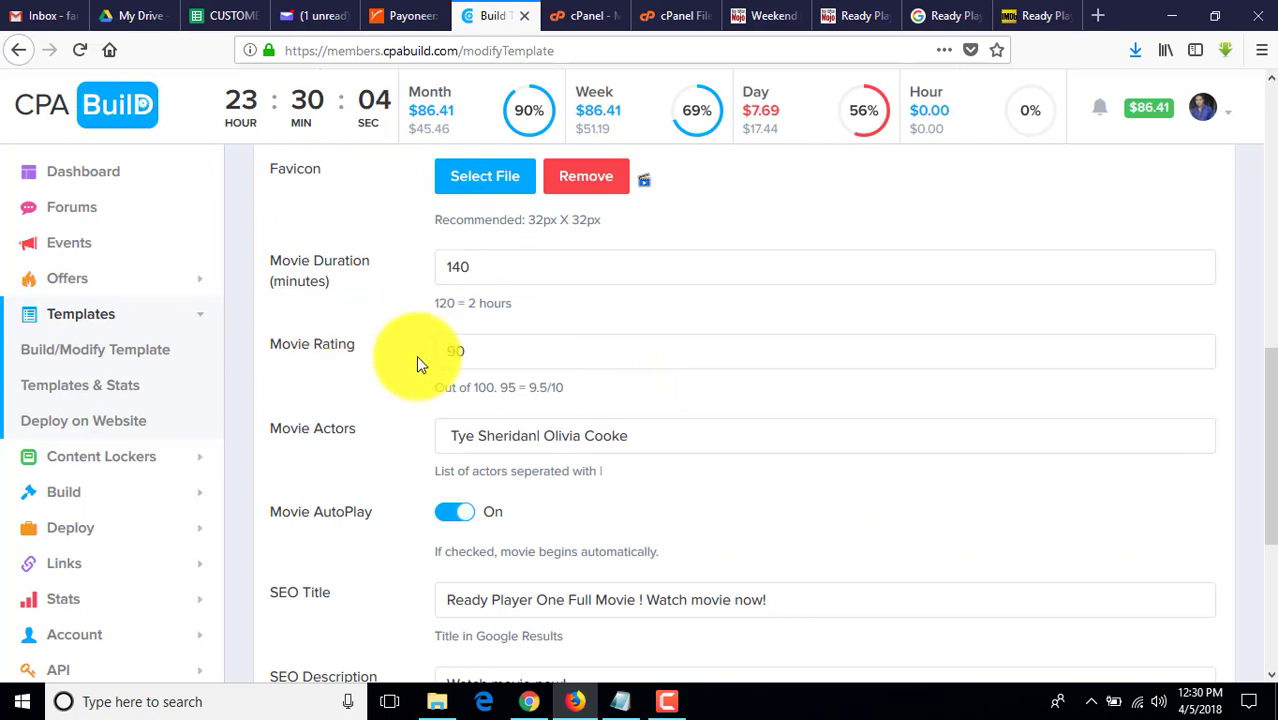
pyautogui.scroll(-3, 343, 437)
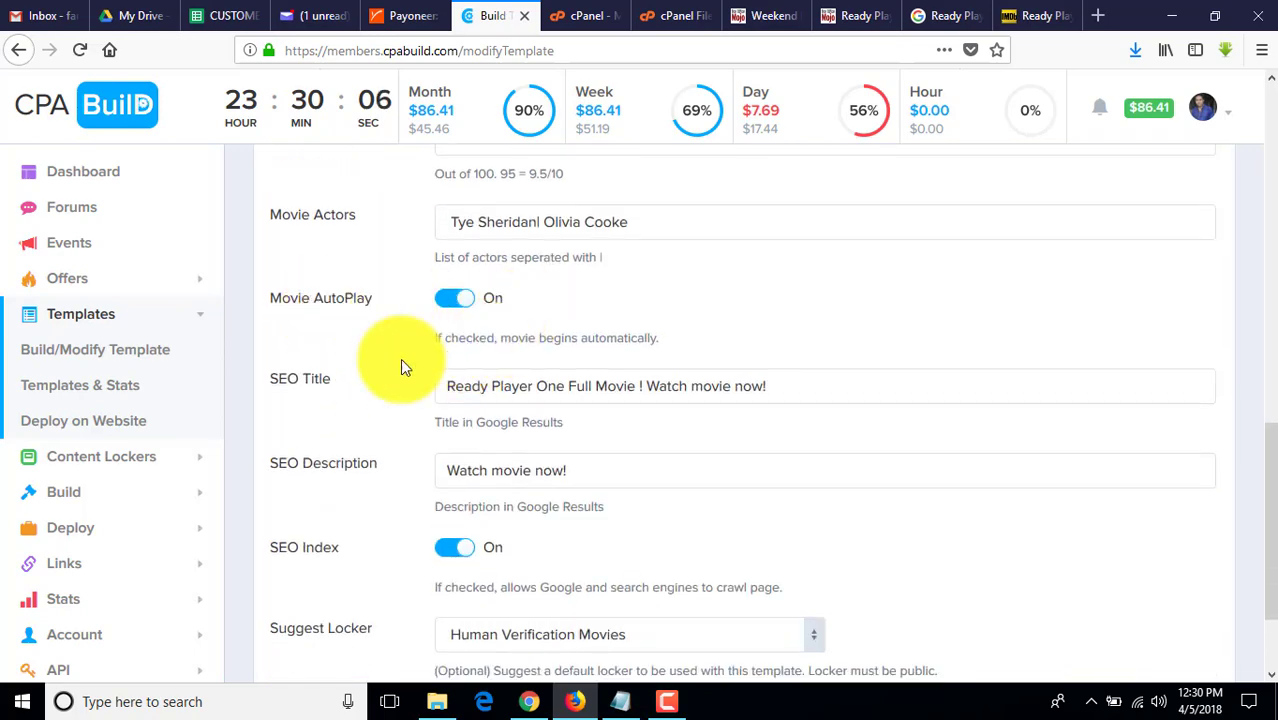
pyautogui.scroll(-2, 440, 500)
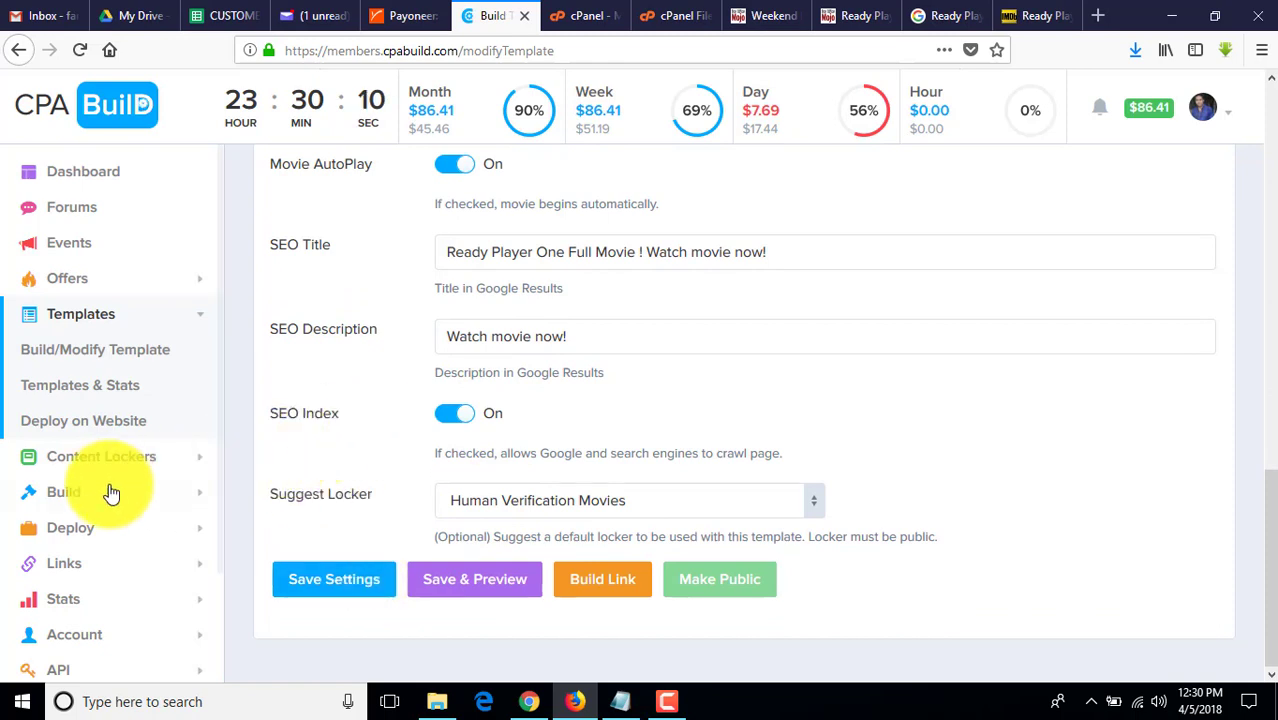
# Go to Links > Private URLs and set the custom template to Ready Player One.
pyautogui.click(73, 500)
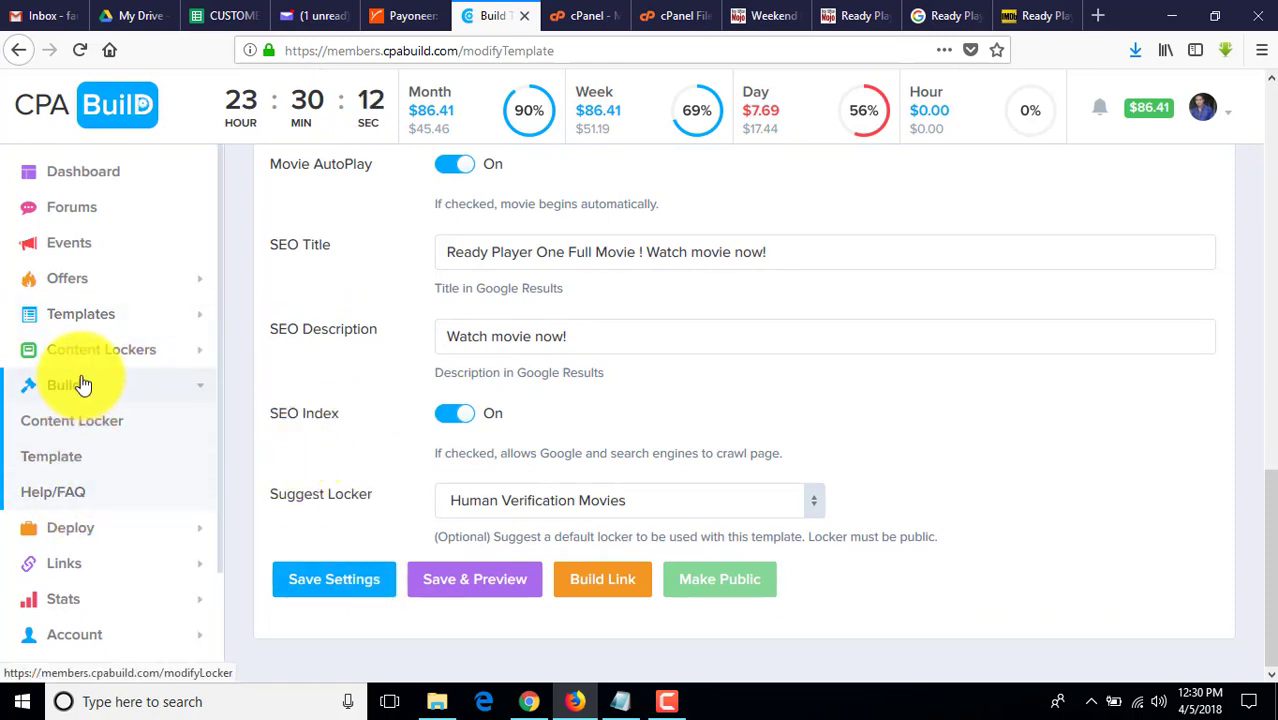
pyautogui.click(80, 566)
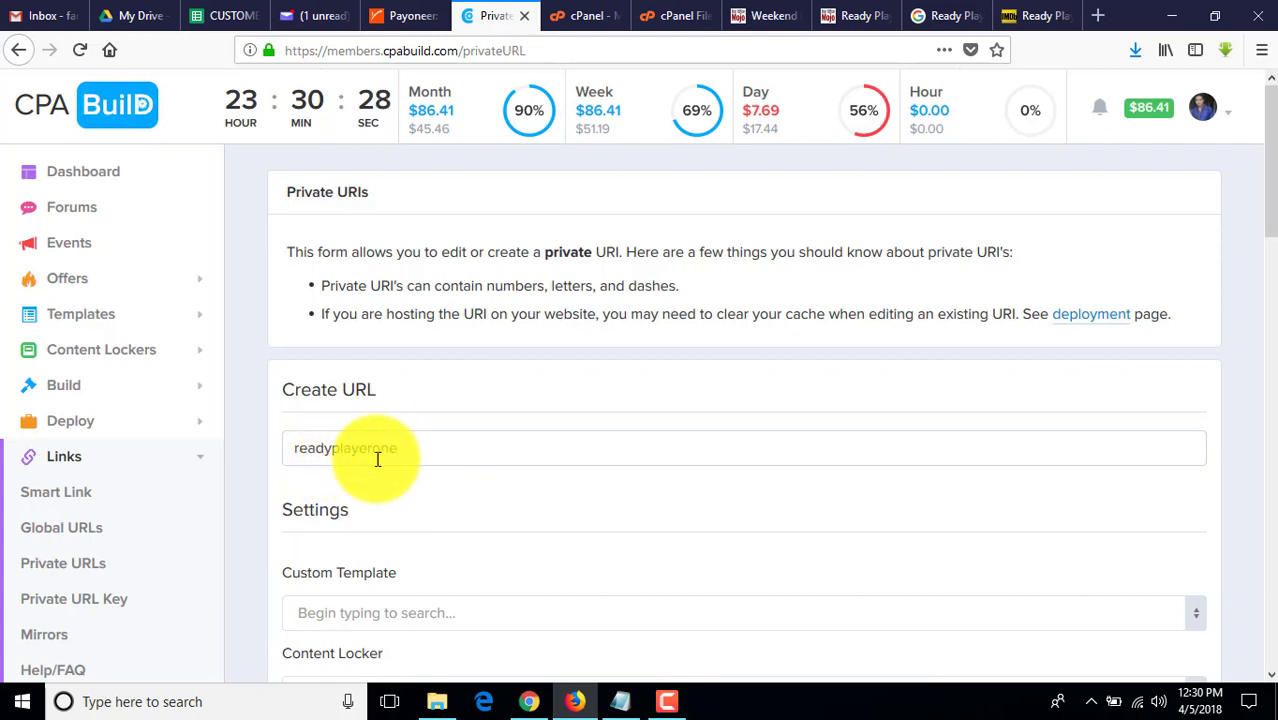
pyautogui.scroll(-2, 350, 455)
pyautogui.click(364, 402)
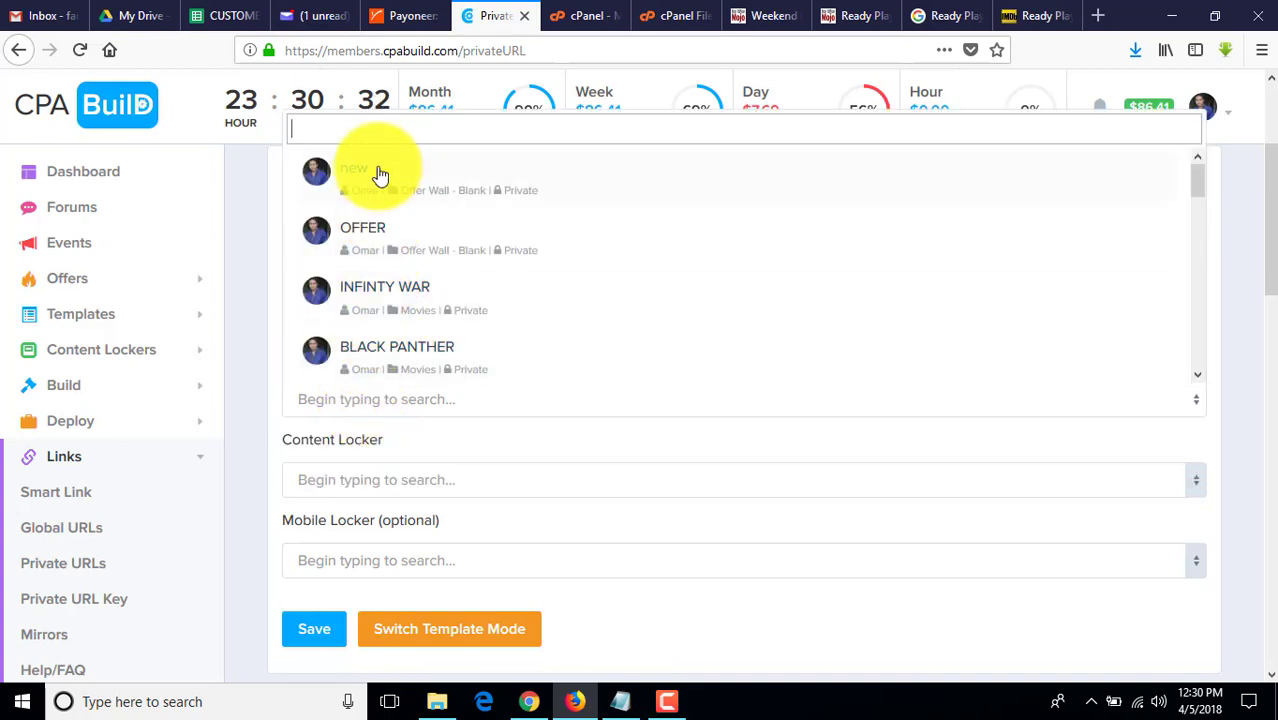
pyautogui.write('ready')
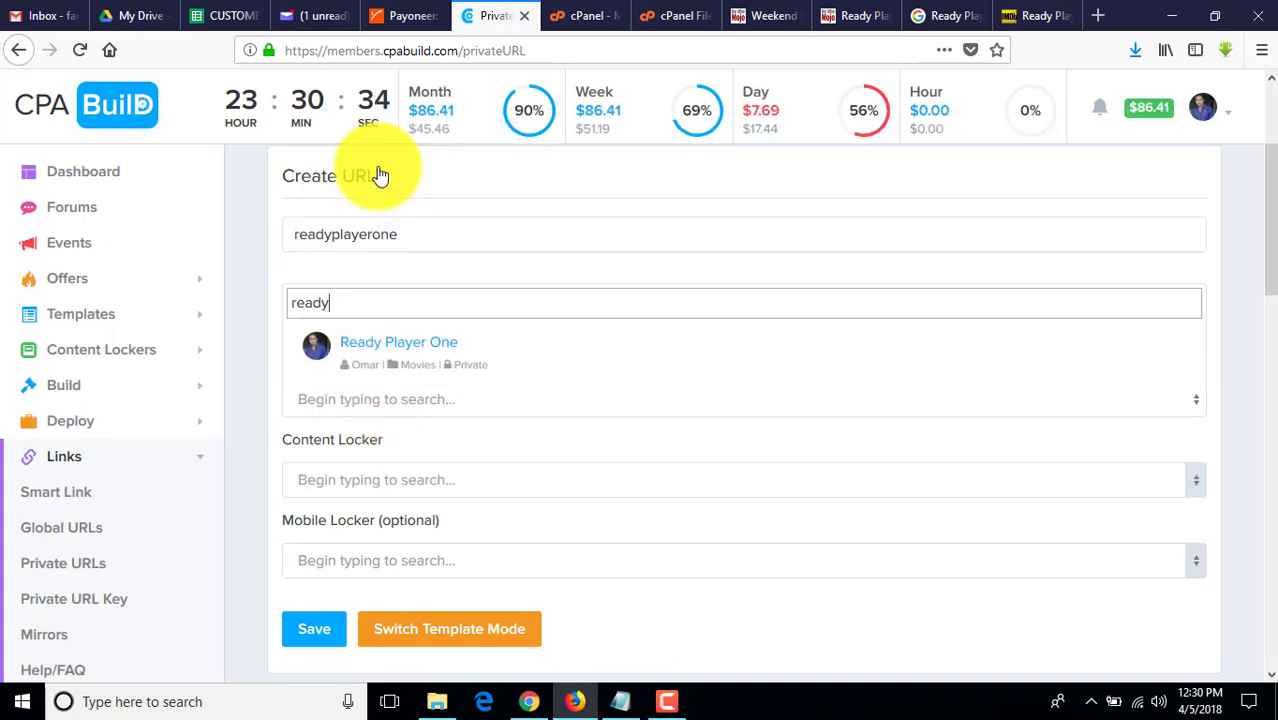
pyautogui.click(395, 344)
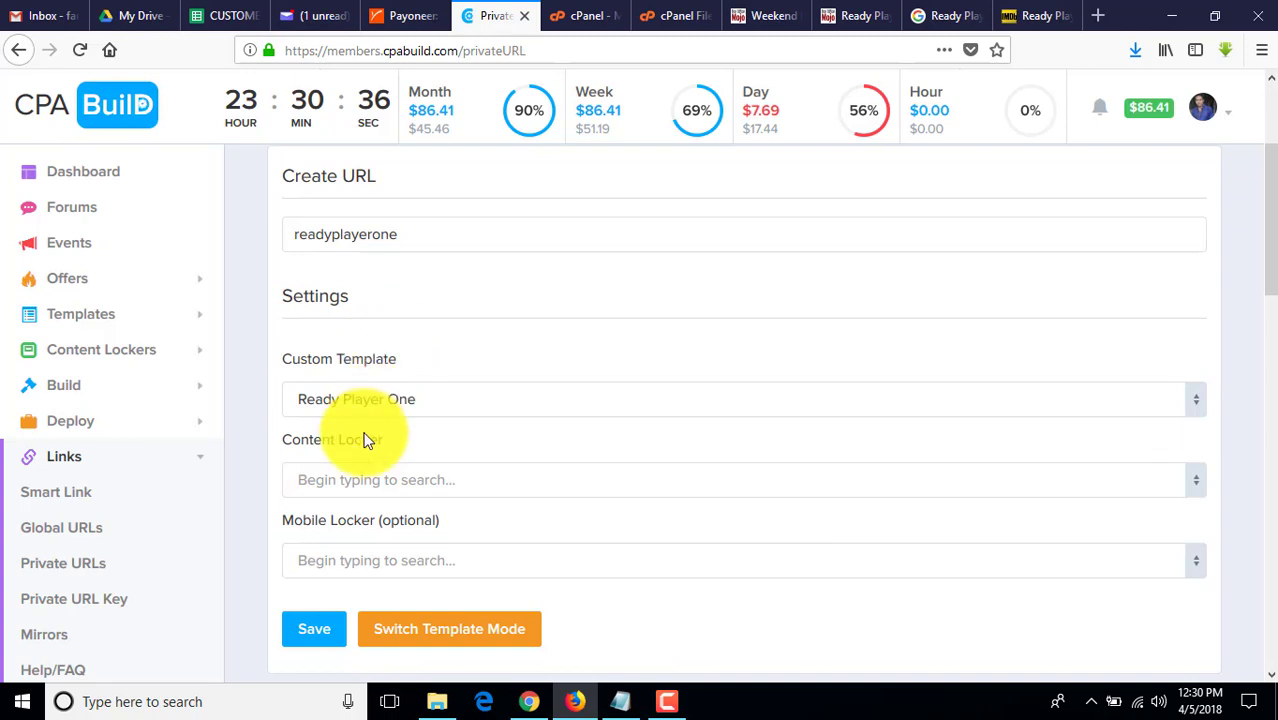
# Choose the Human Verification Movies locker, save the readyplayerone private URL, and select its name.
pyautogui.click(354, 487)
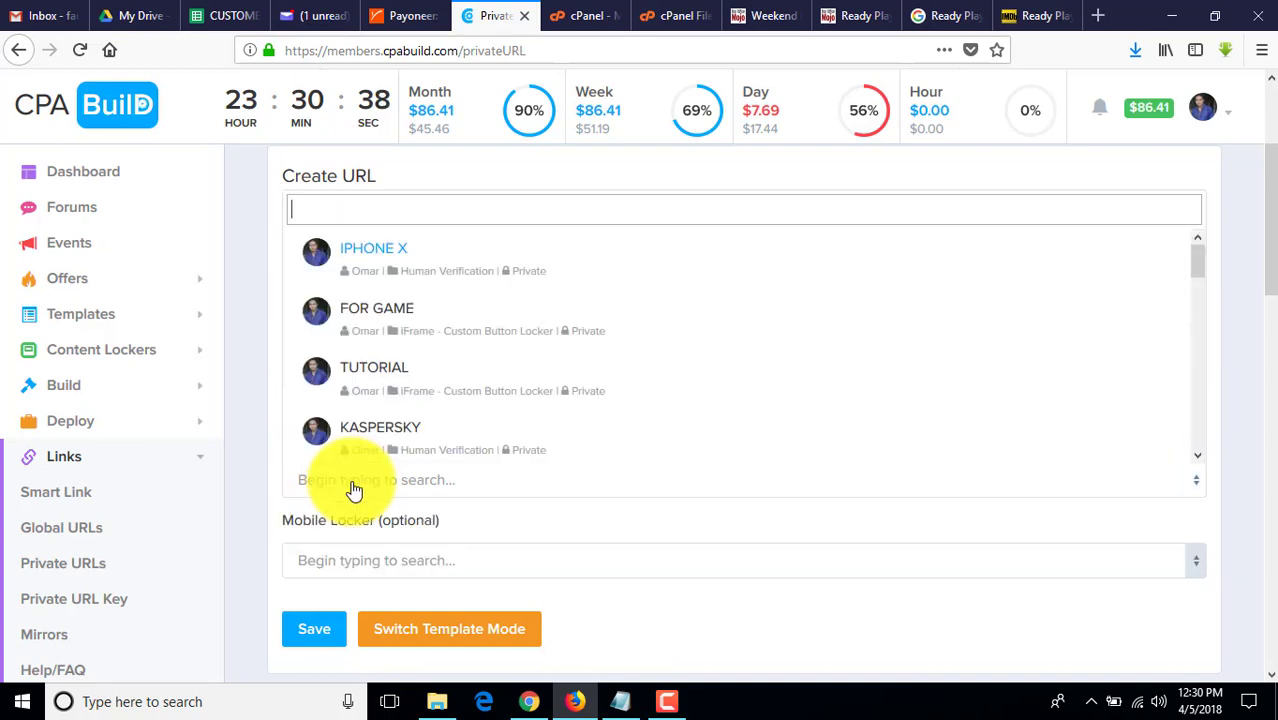
pyautogui.write('hu')
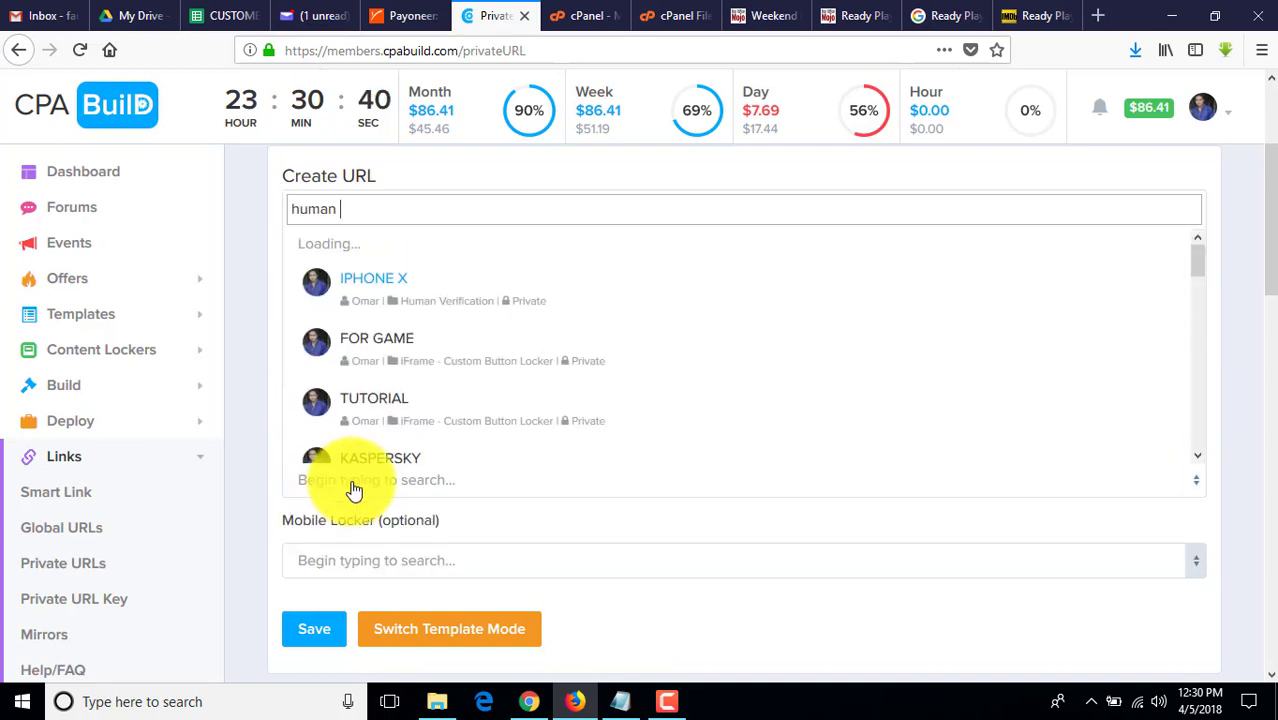
pyautogui.write('man')
pyautogui.scroll(-4, 449, 372)
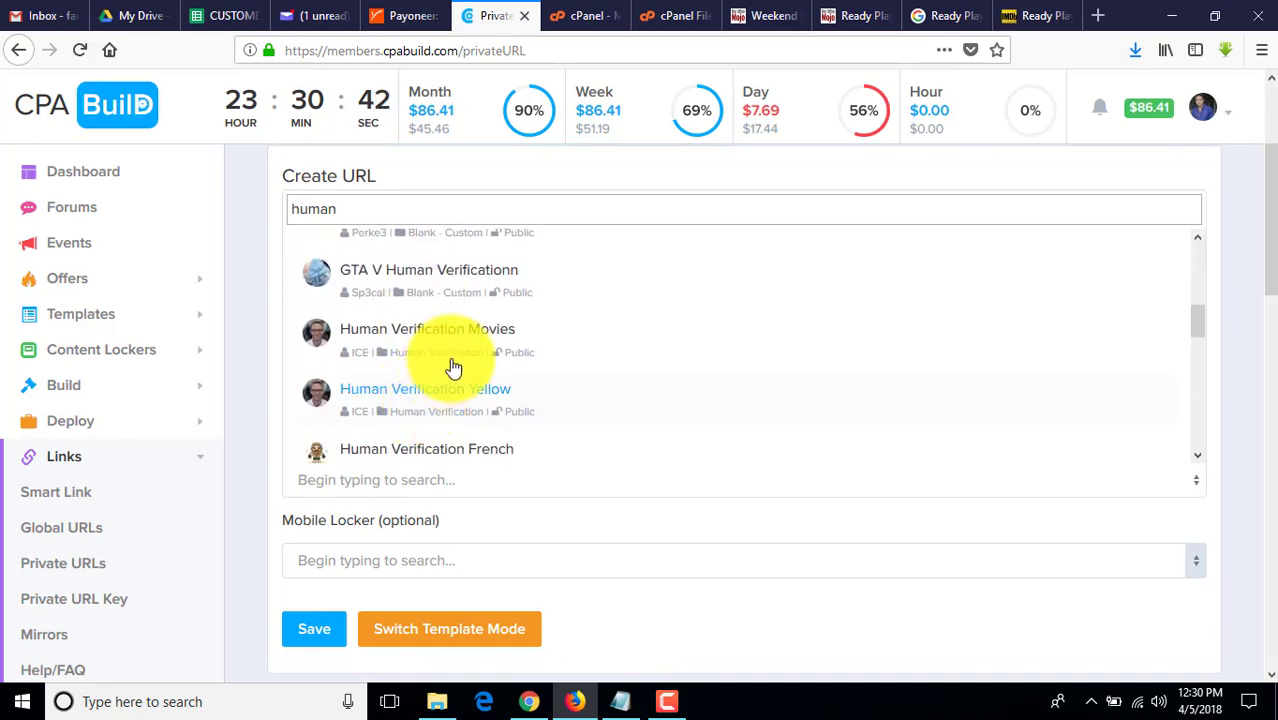
pyautogui.click(466, 340)
pyautogui.click(292, 622)
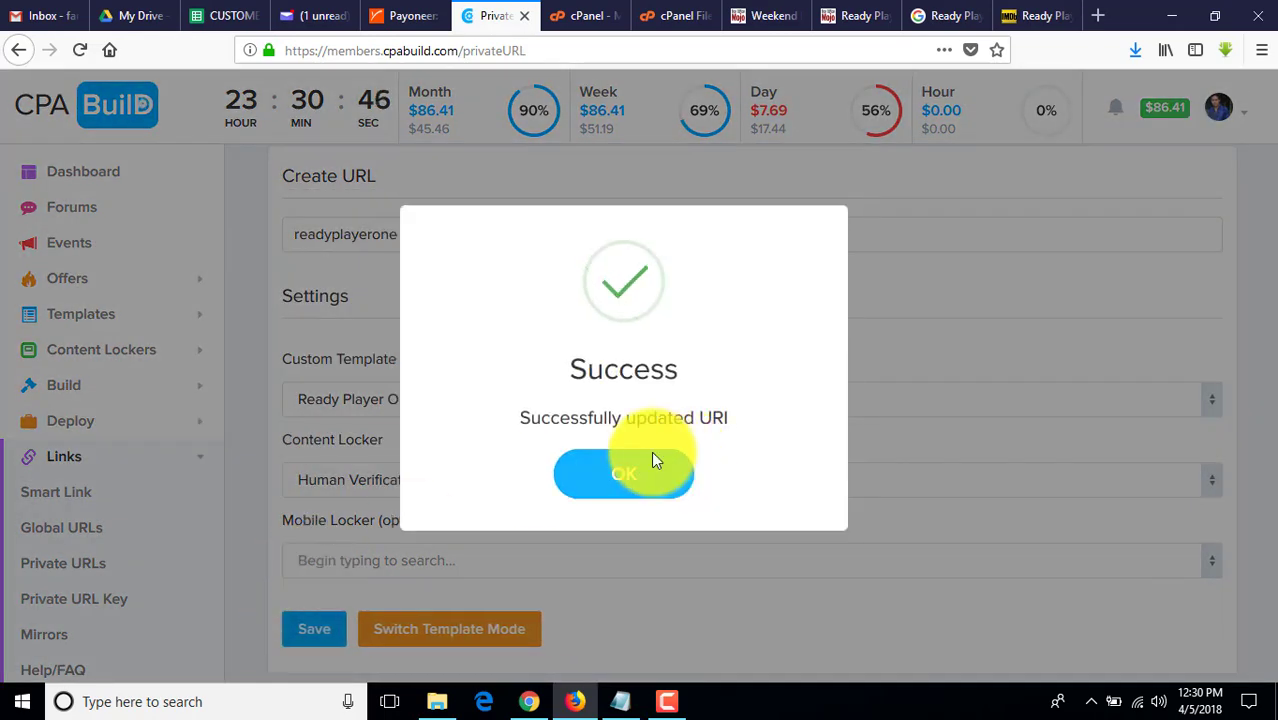
pyautogui.click(653, 462)
pyautogui.doubleClick(348, 234)
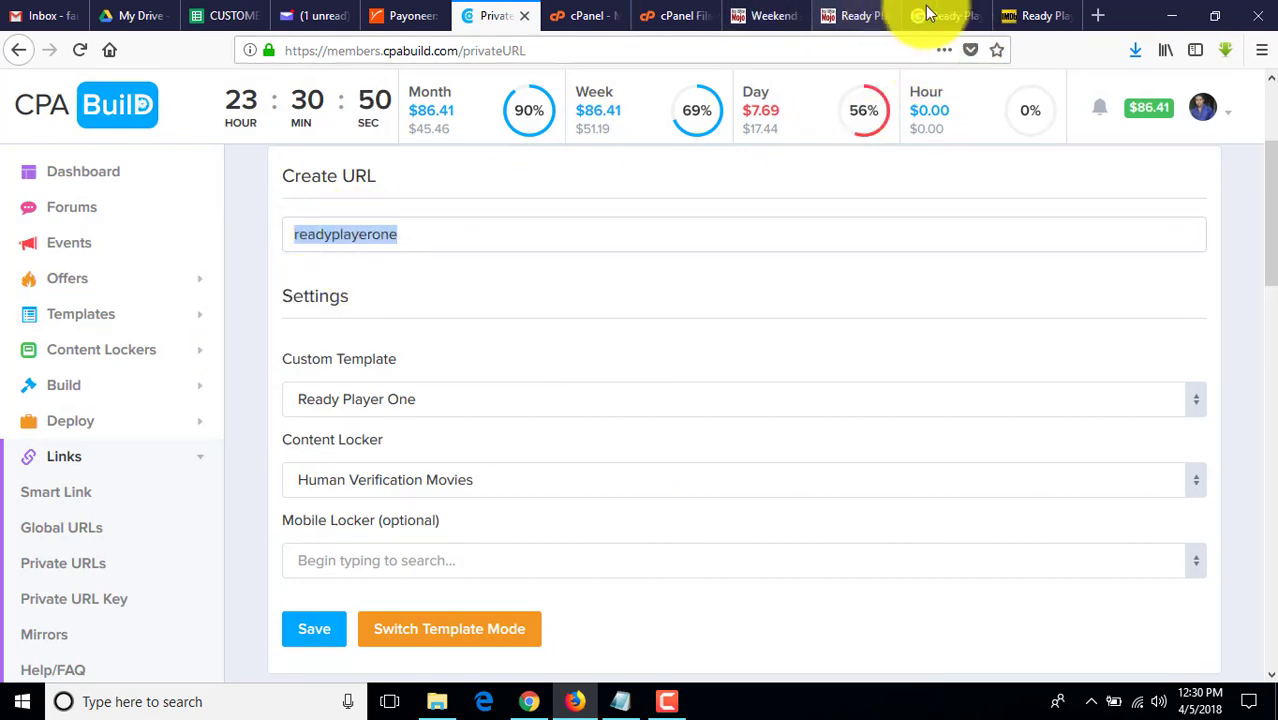
pyautogui.click(1097, 15)
# Load codesoffer.club/lp/readyplayerone in the new tab, reloading it after the error.
pyautogui.write('co')
pyautogui.press('Return')
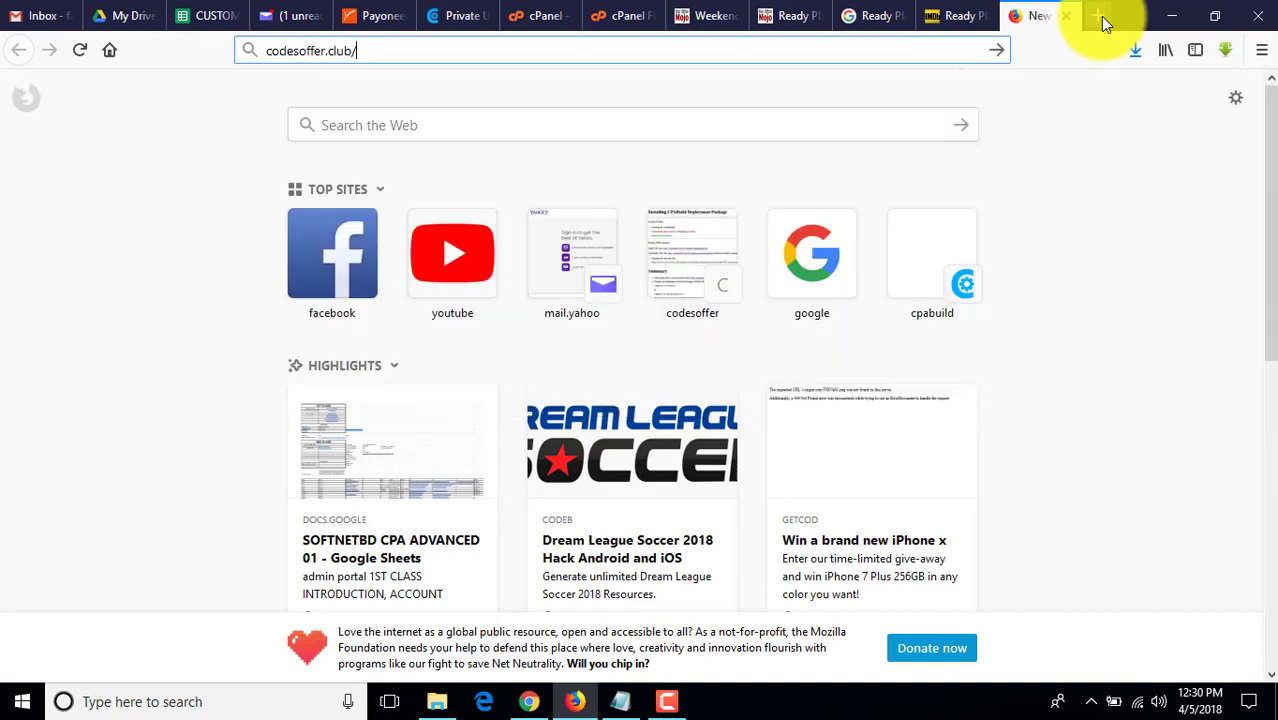
pyautogui.write('lp/readyplayerone')
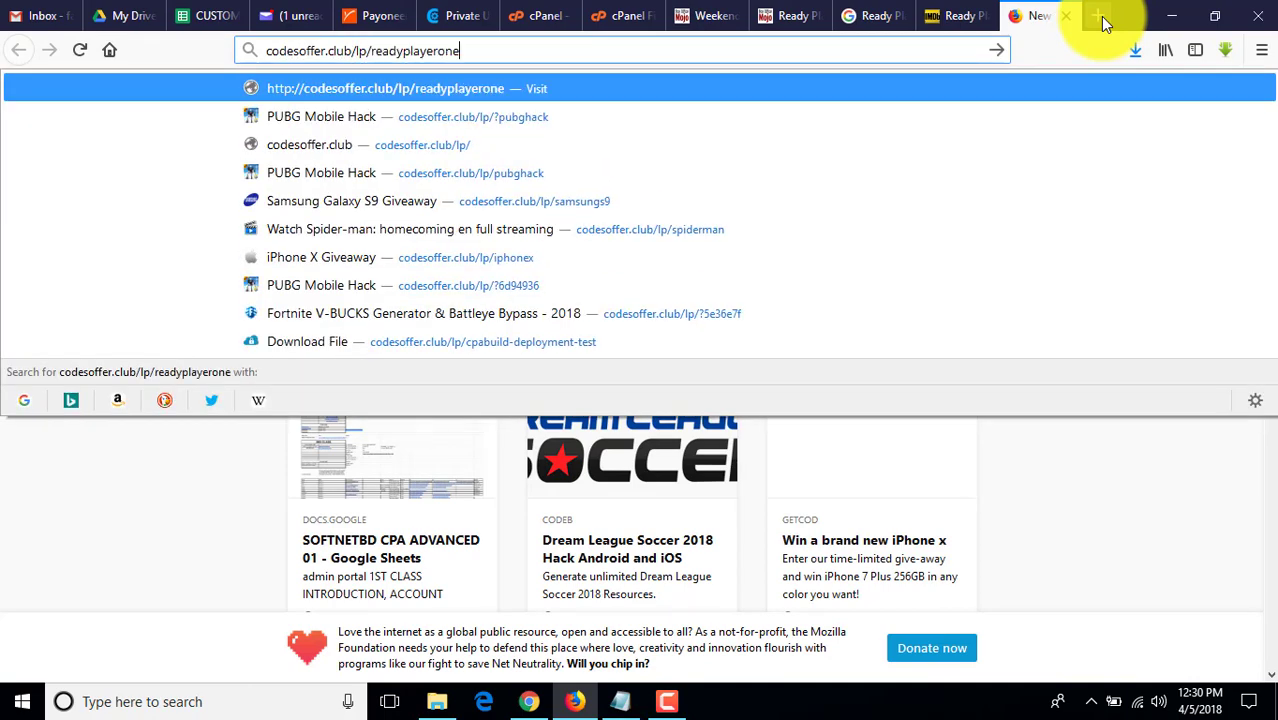
pyautogui.press('Return')
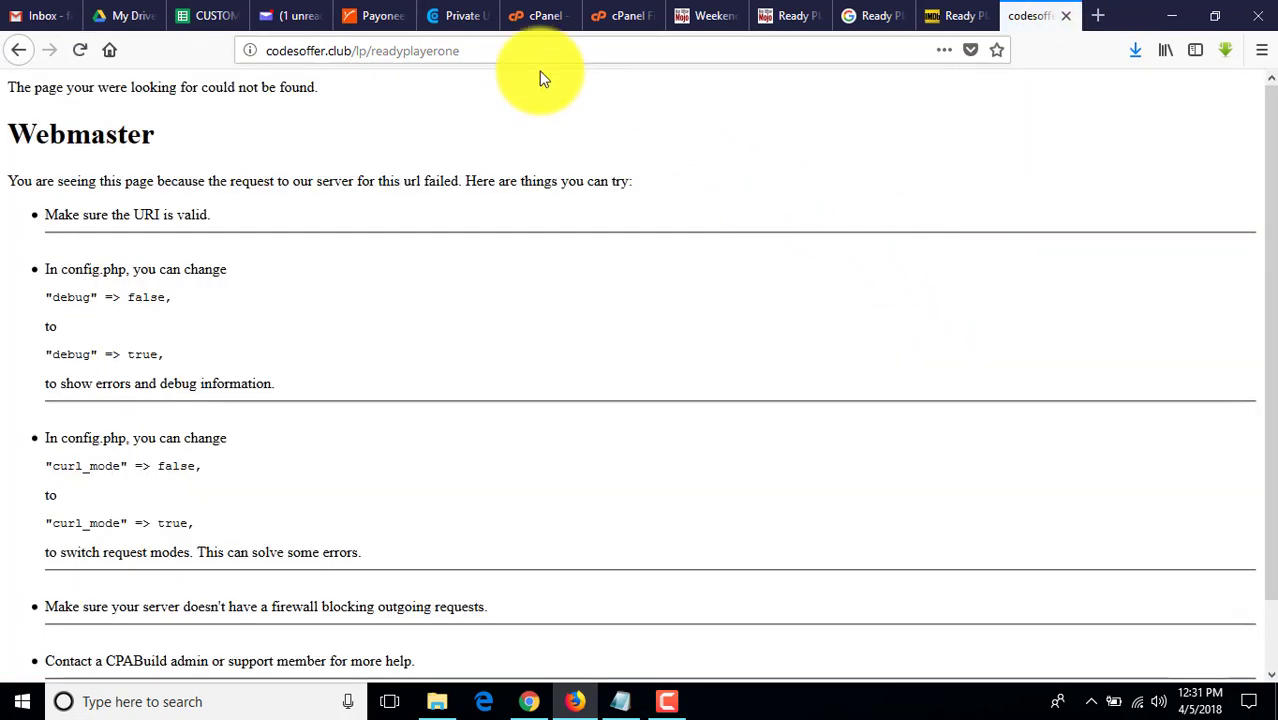
pyautogui.click(517, 49)
pyautogui.press('Return')
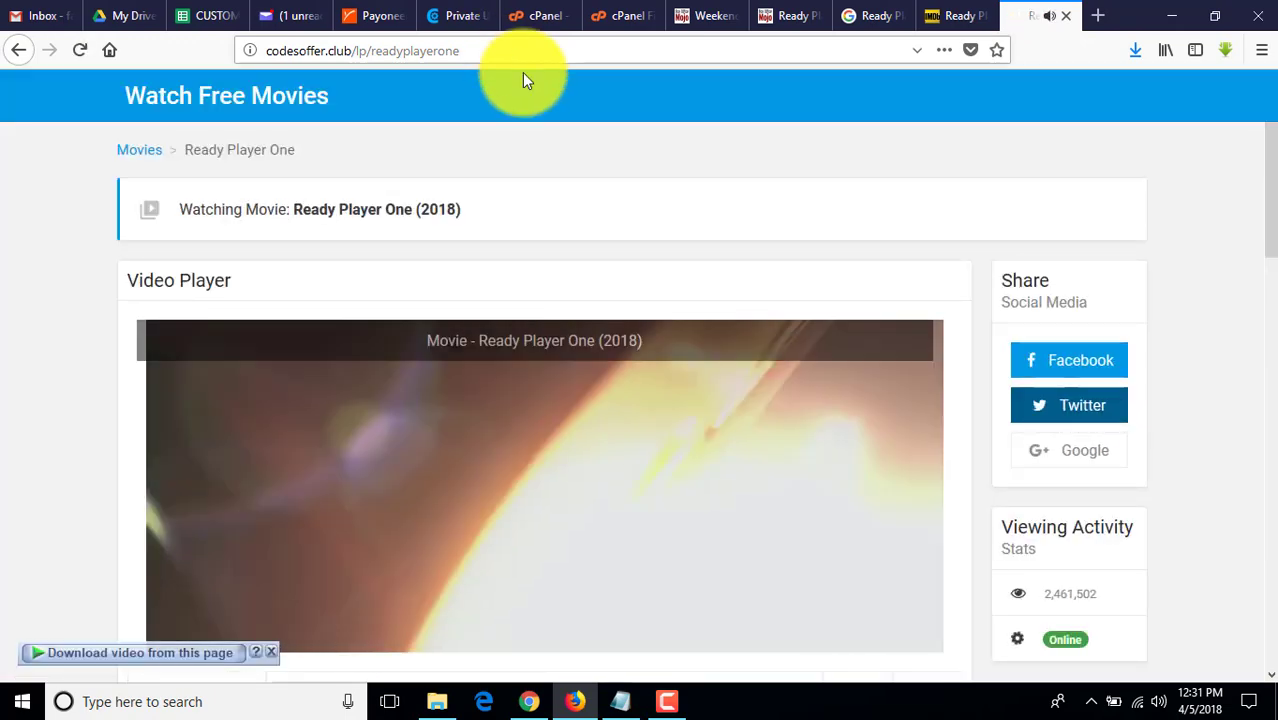
# Scroll through the landing page to check the playing video, poster and plot.
pyautogui.scroll(-3, 20, 400)
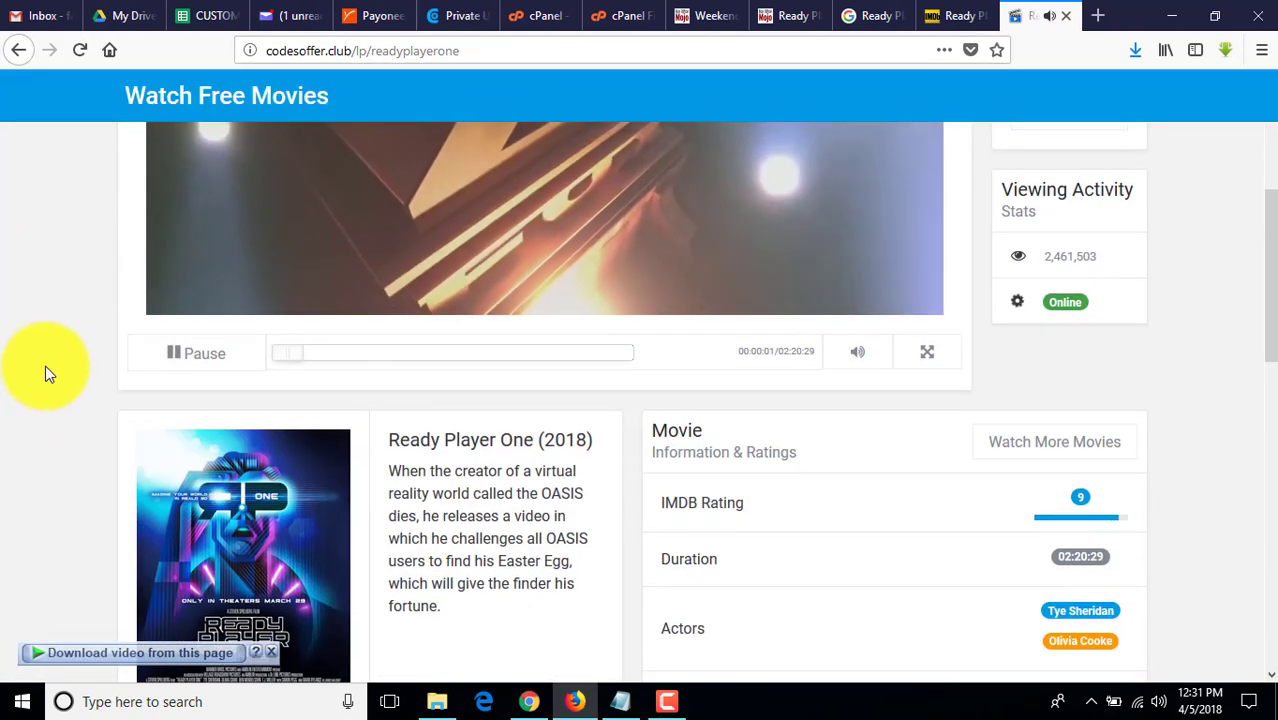
pyautogui.scroll(3, 44, 375)
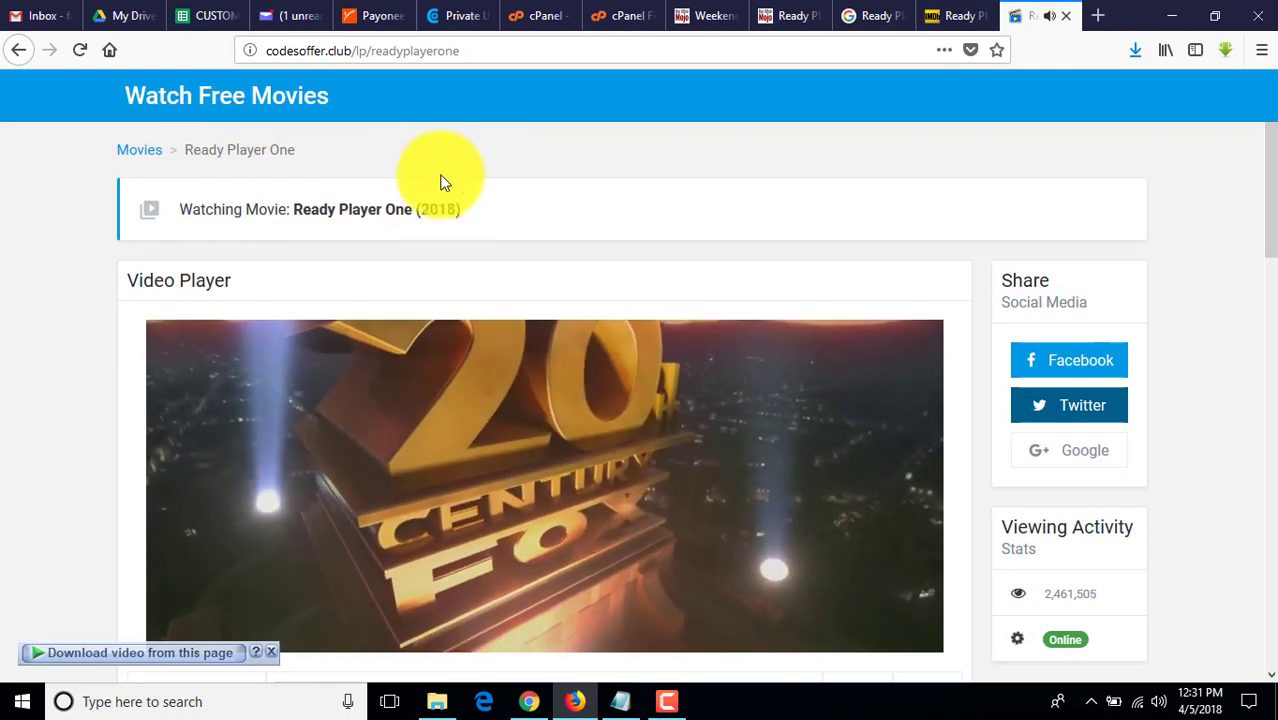
pyautogui.scroll(-7, 10, 412)
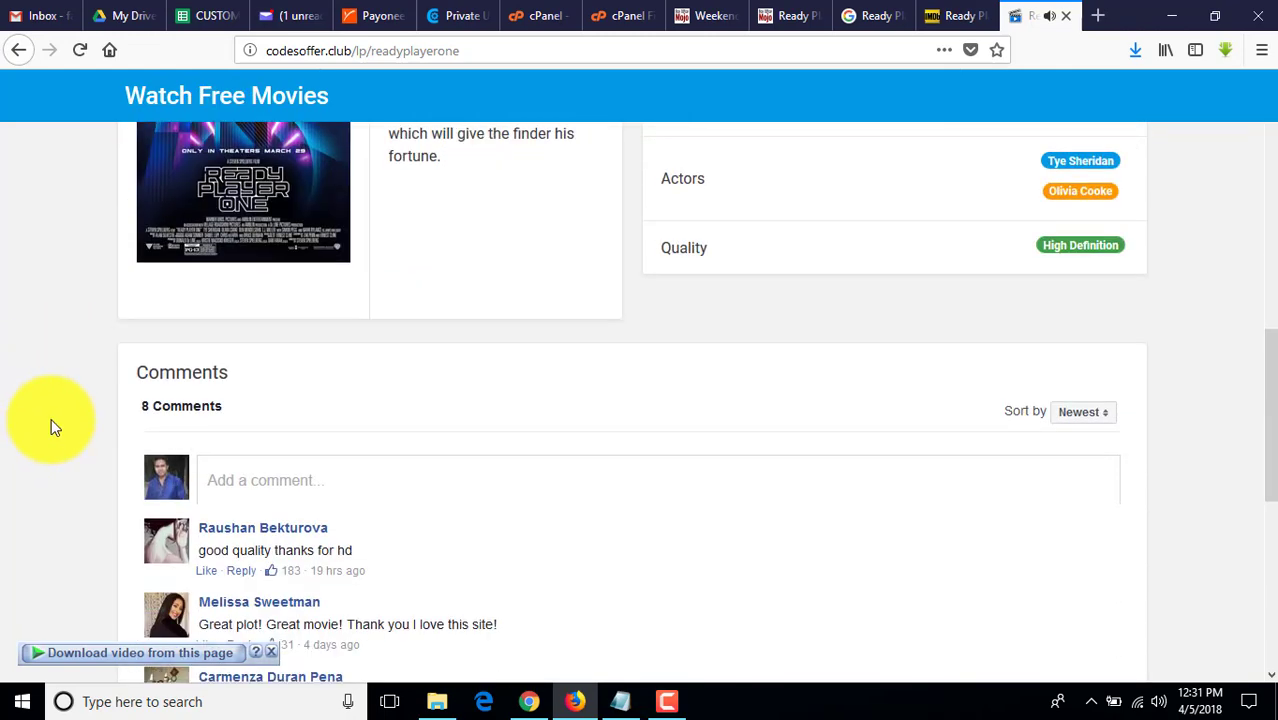
pyautogui.scroll(-3, 51, 420)
pyautogui.scroll(-2, 210, 425)
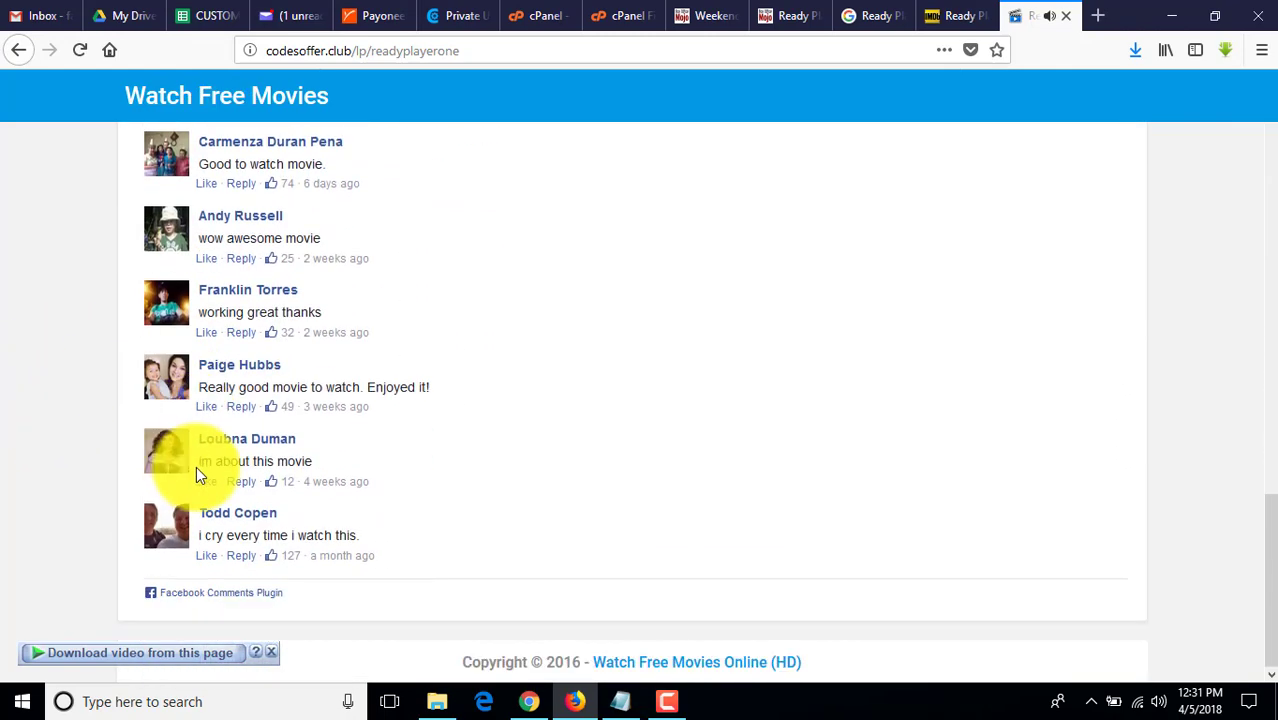
pyautogui.scroll(3, 205, 440)
pyautogui.scroll(-3, 329, 375)
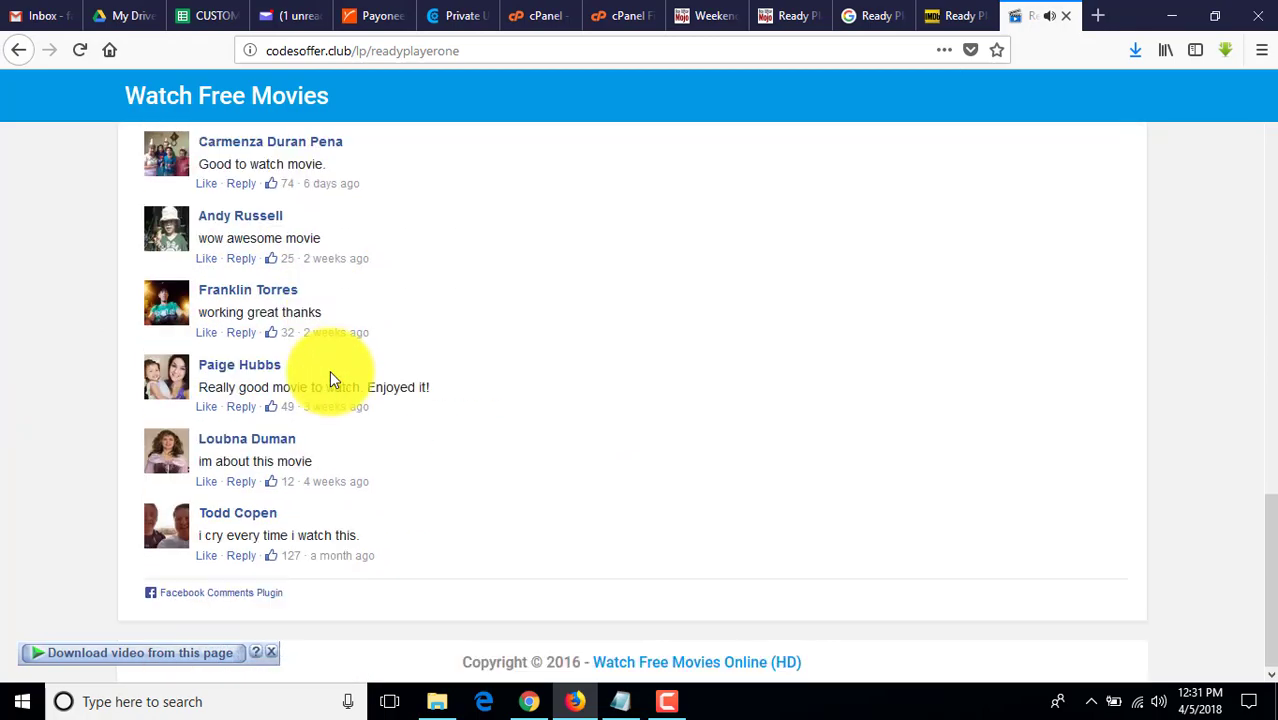
pyautogui.scroll(3, 272, 470)
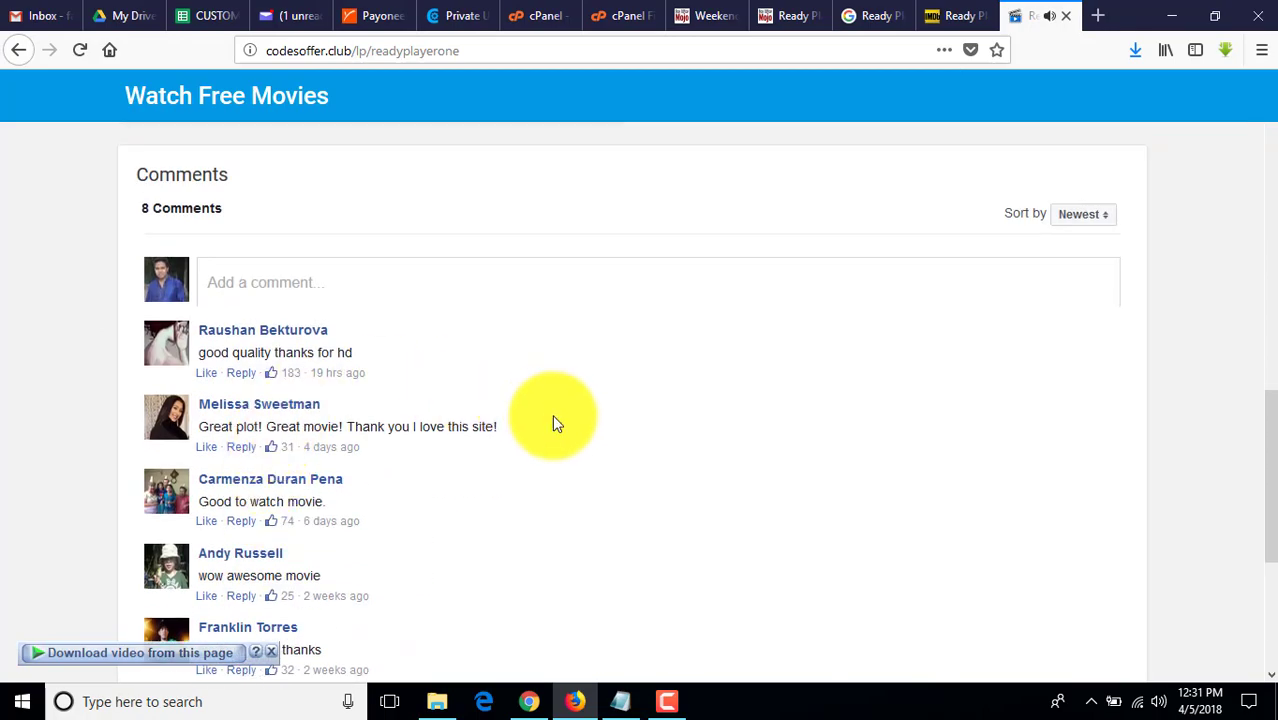
pyautogui.scroll(5, 560, 425)
pyautogui.scroll(4, 650, 455)
pyautogui.scroll(-3, 770, 435)
pyautogui.scroll(4, 950, 350)
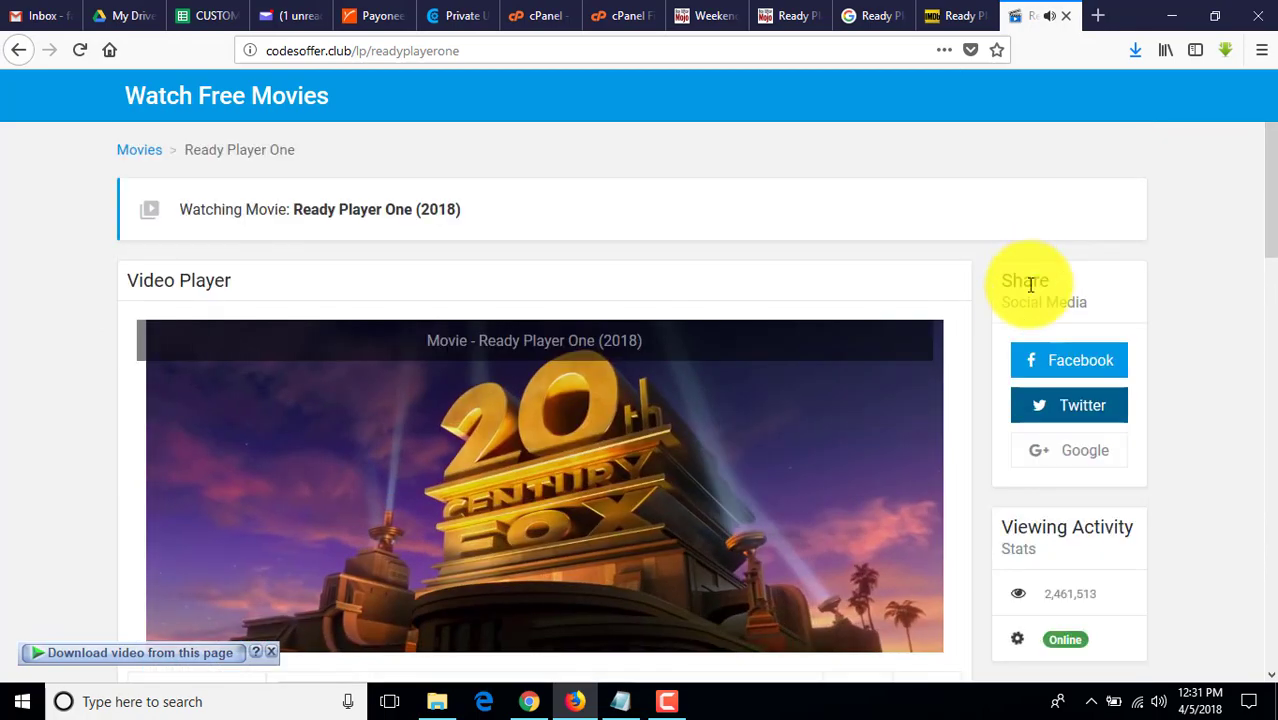
pyautogui.scroll(-2, 1004, 474)
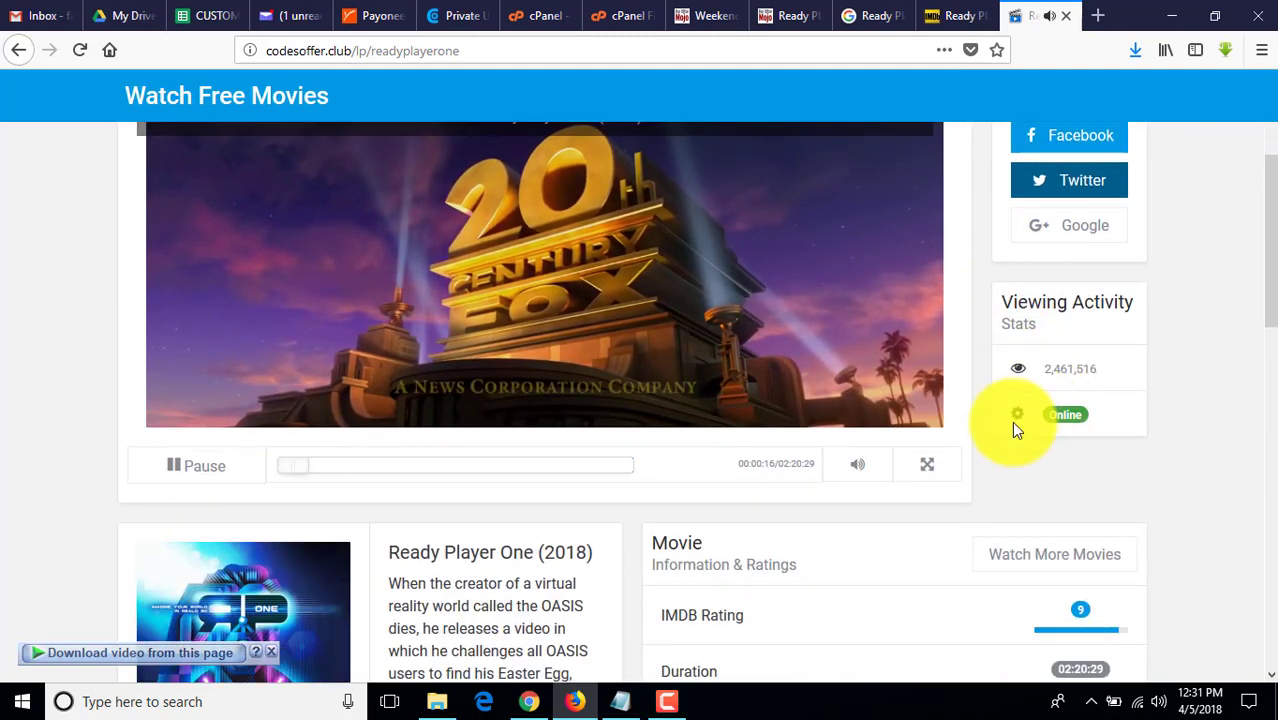